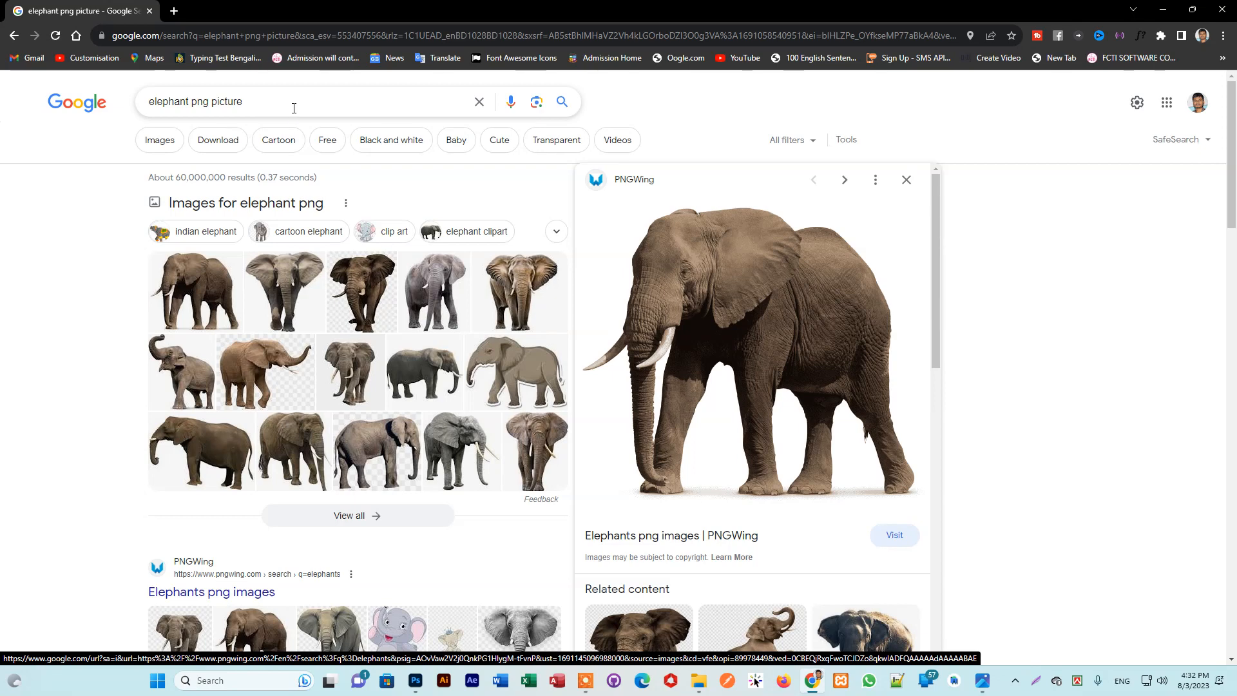
Replace the elephant query with "brok field ground" in the Google search and look over the results
{"action": "triple_click", "coordinate": [238, 101]}
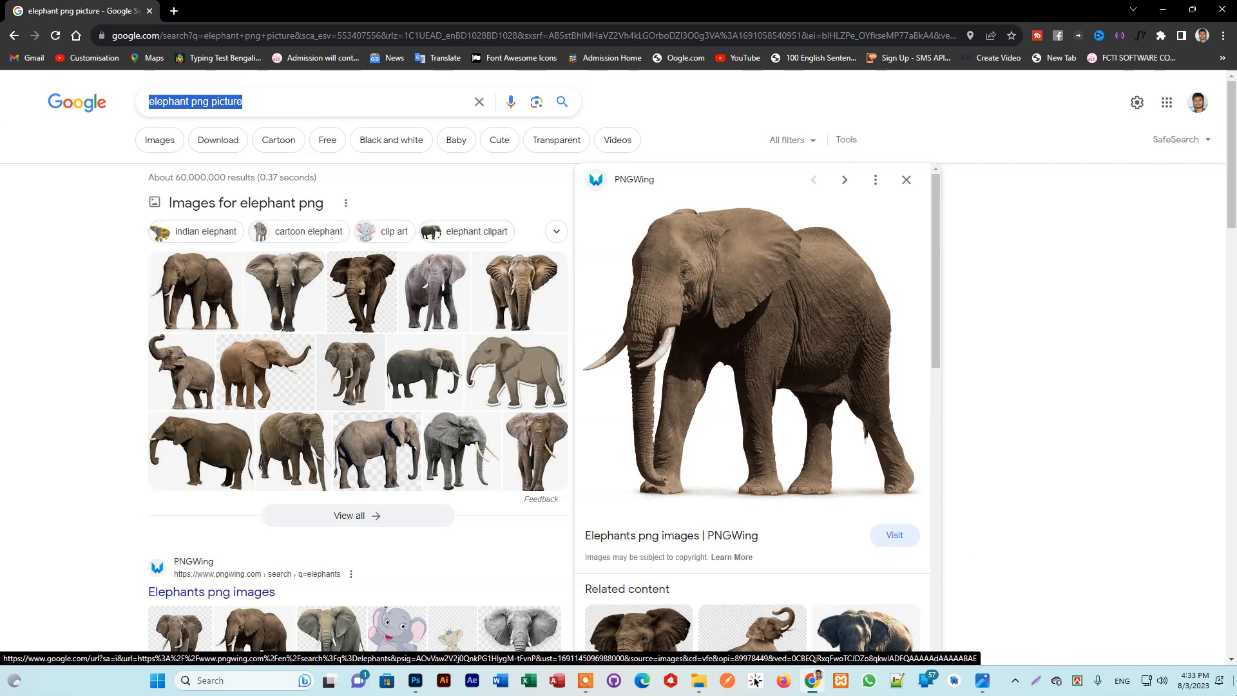
{"action": "left_click", "coordinate": [307, 107]}
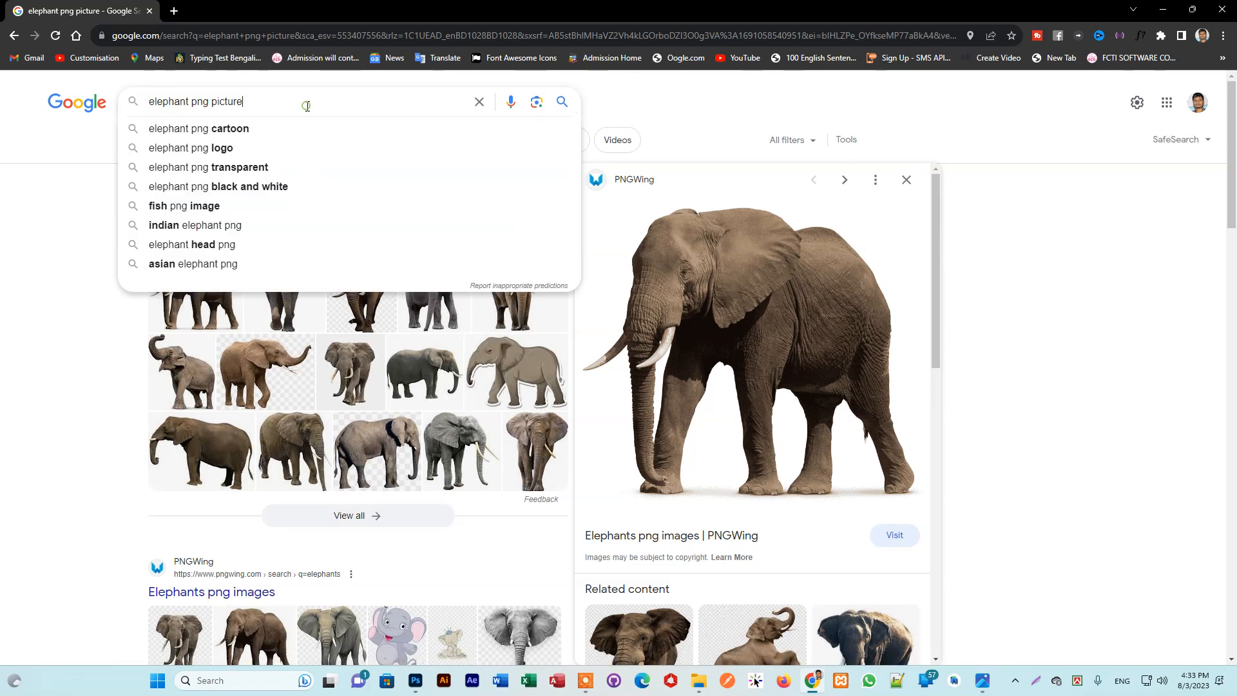
{"action": "key", "text": "BackSpace"}
{"action": "key", "text": "BackSpace"}
{"action": "key", "text": "BackSpace"}
{"action": "key", "text": "BackSpace"}
{"action": "key", "text": "BackSpace"}
{"action": "key", "text": "BackSpace"}
{"action": "key", "text": "BackSpace"}
{"action": "key", "text": "BackSpace"}
{"action": "key", "text": "BackSpace"}
{"action": "key", "text": "BackSpace"}
{"action": "key", "text": "BackSpace"}
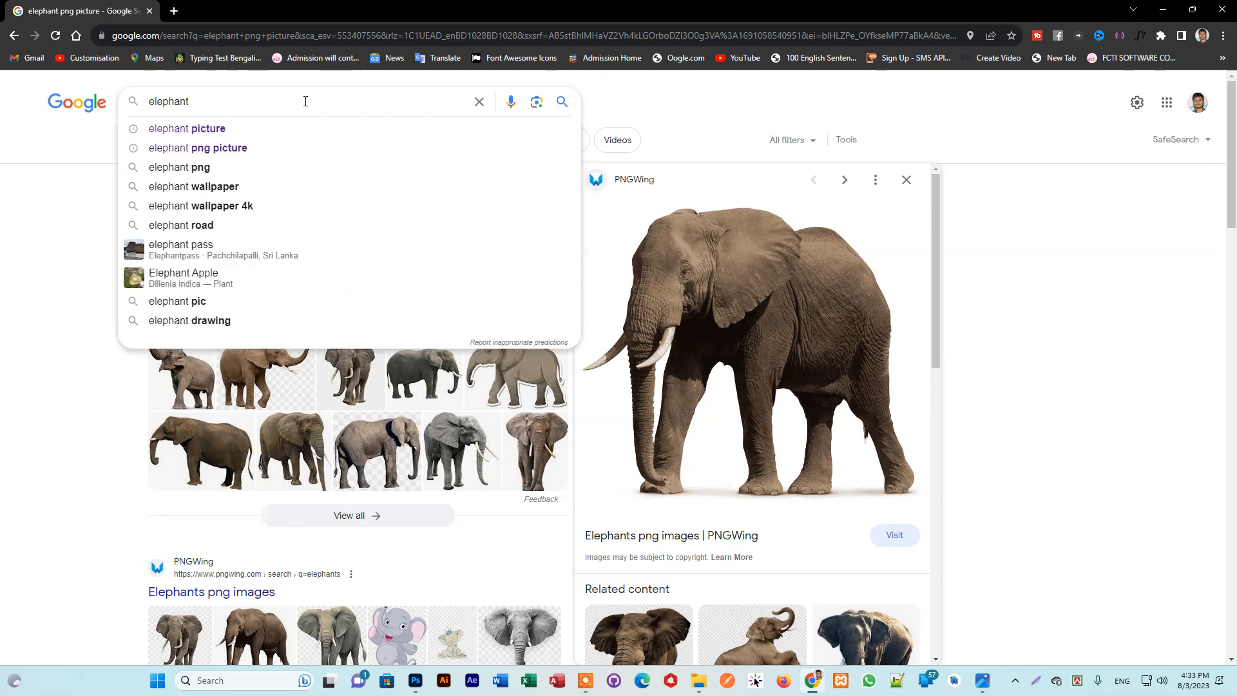
{"action": "key", "text": "BackSpace"}
{"action": "key", "text": "BackSpace"}
{"action": "key", "text": "BackSpace"}
{"action": "key", "text": "BackSpace"}
{"action": "key", "text": "BackSpace"}
{"action": "key", "text": "BackSpace"}
{"action": "key", "text": "BackSpace"}
{"action": "key", "text": "BackSpace"}
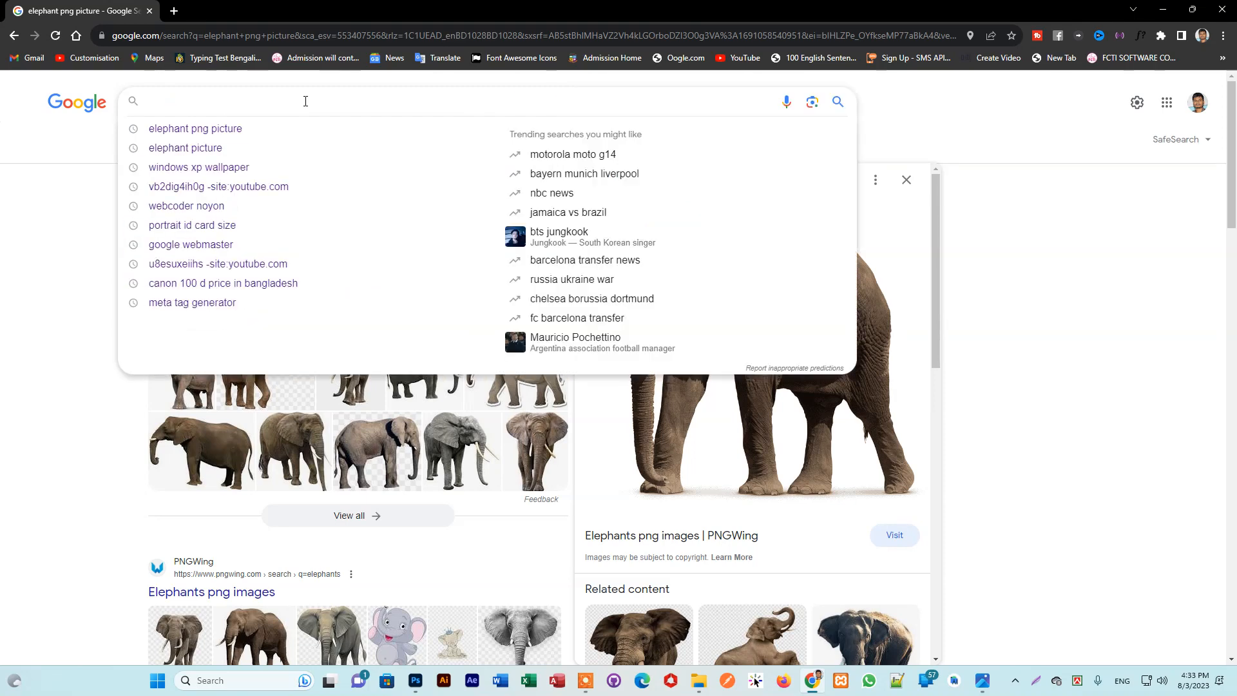
{"action": "type", "text": "bo"}
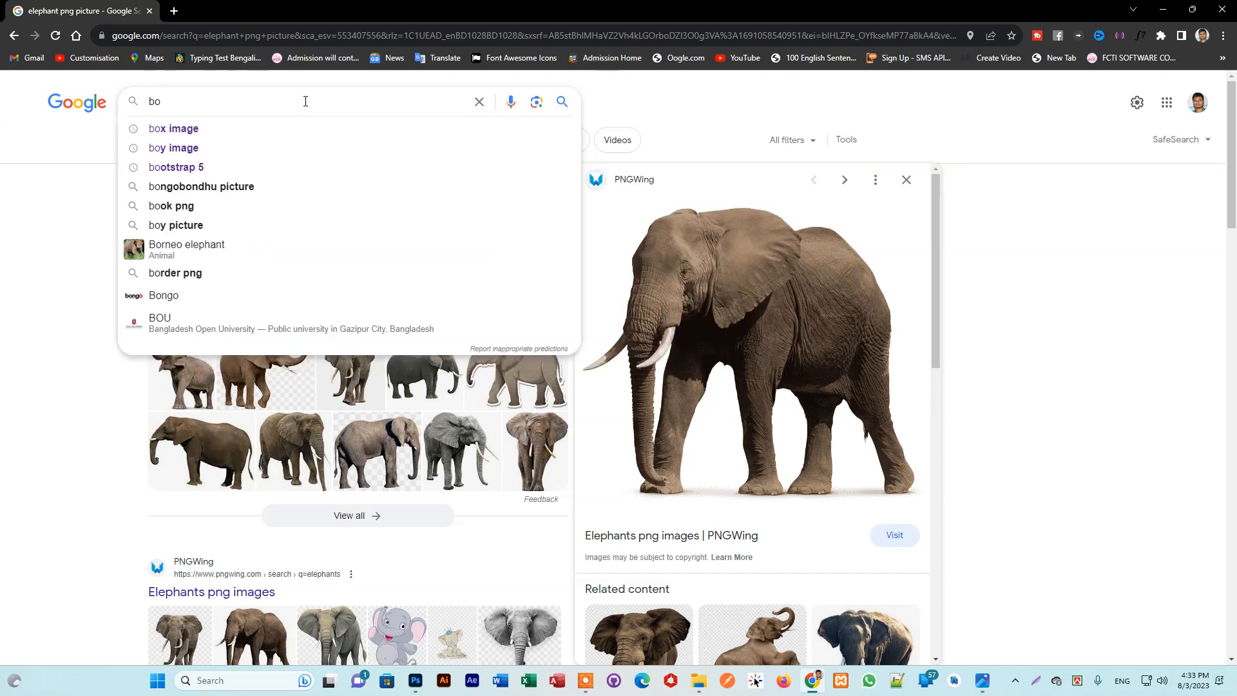
{"action": "key", "text": "BackSpace"}
{"action": "type", "text": "rok"}
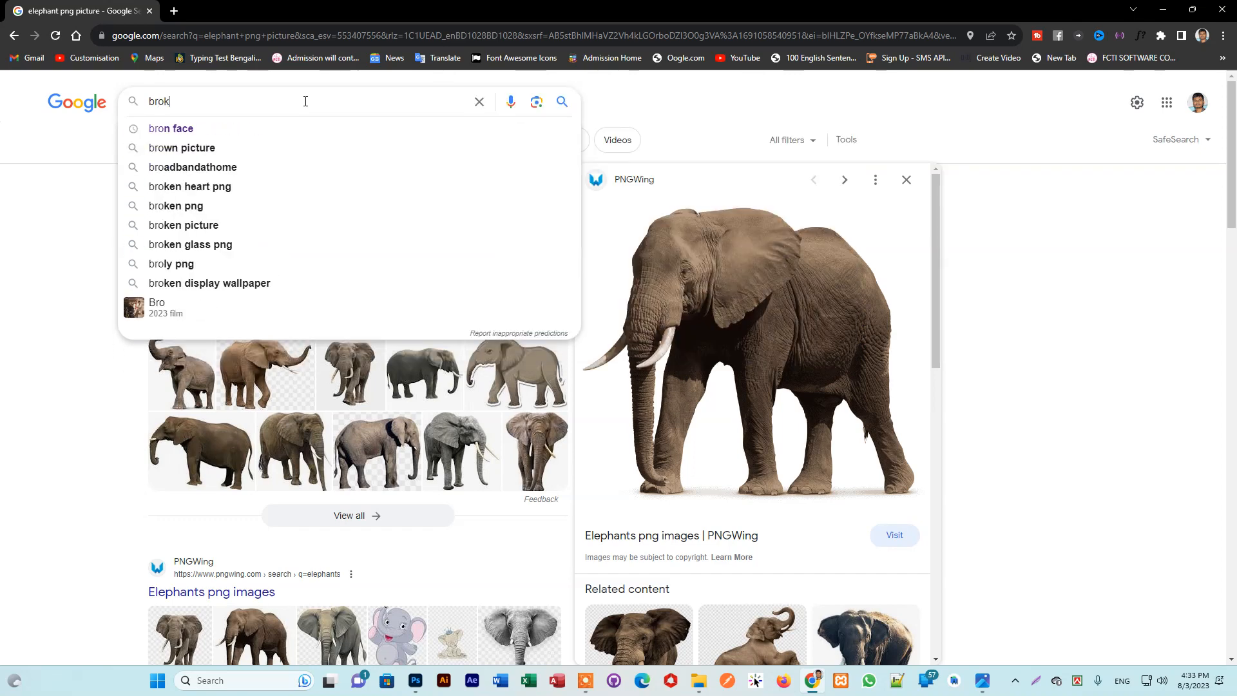
{"action": "type", "text": " f"}
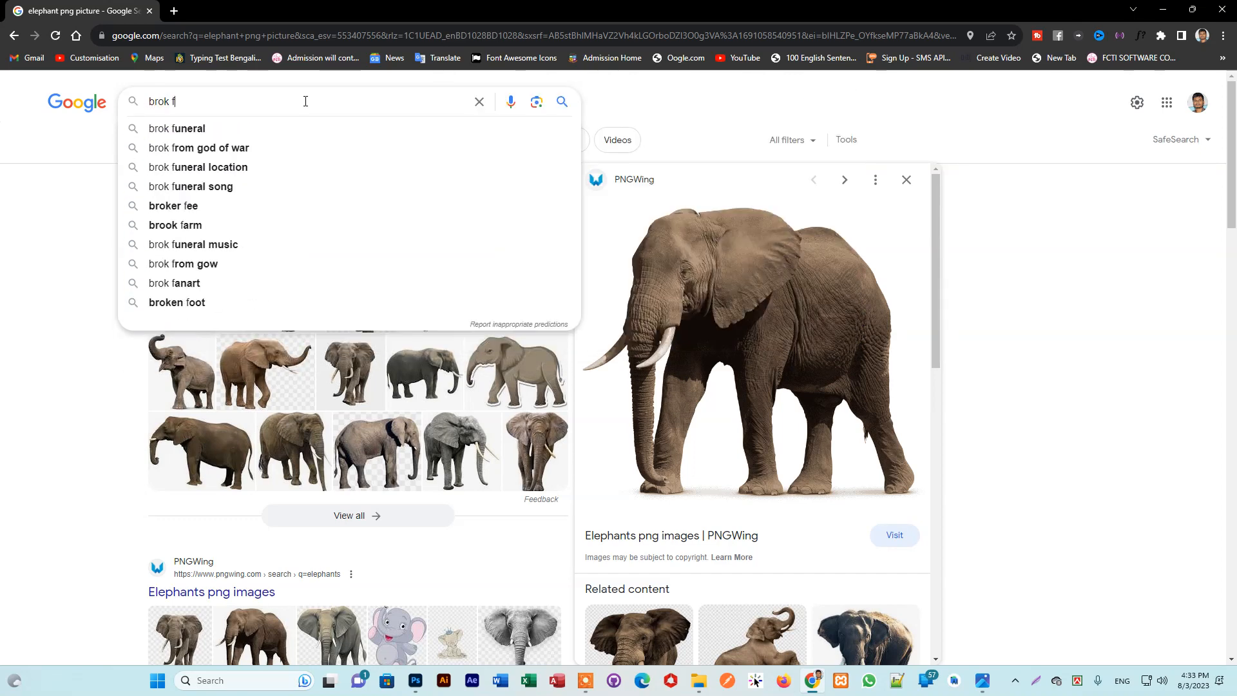
{"action": "type", "text": "l"}
{"action": "key", "text": "BackSpace"}
{"action": "type", "text": "ei"}
{"action": "key", "text": "BackSpace"}
{"action": "key", "text": "BackSpace"}
{"action": "type", "text": "ield"}
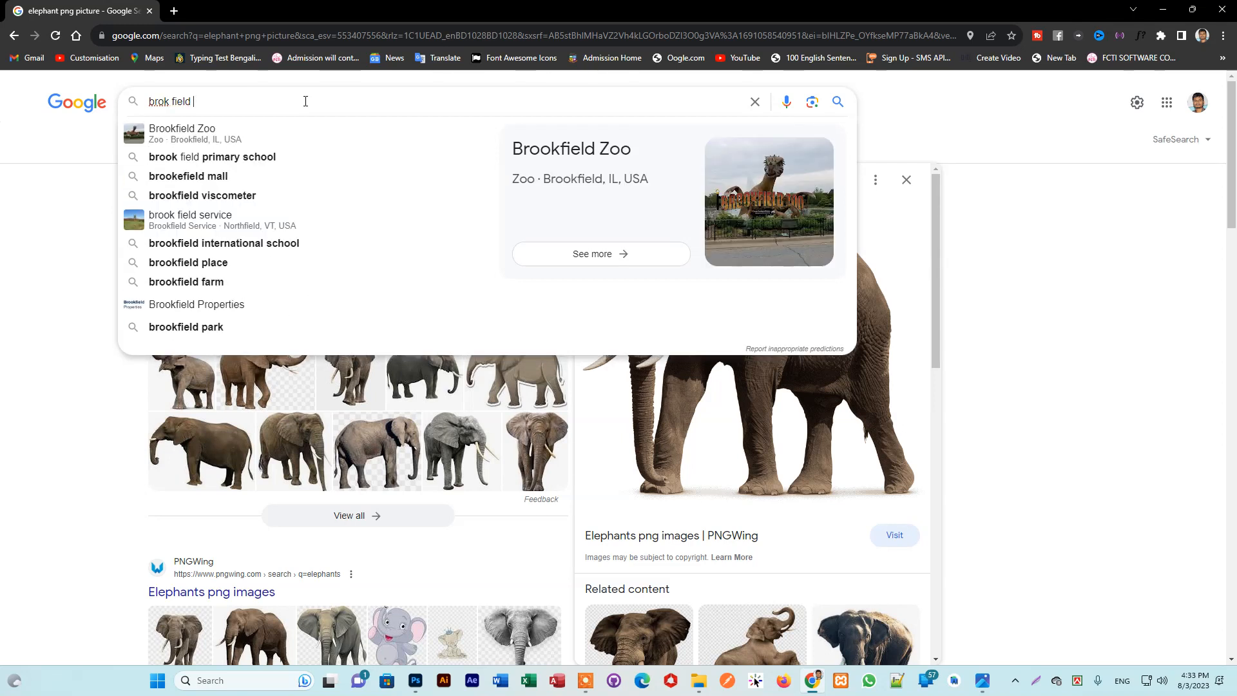
{"action": "type", "text": " grou"}
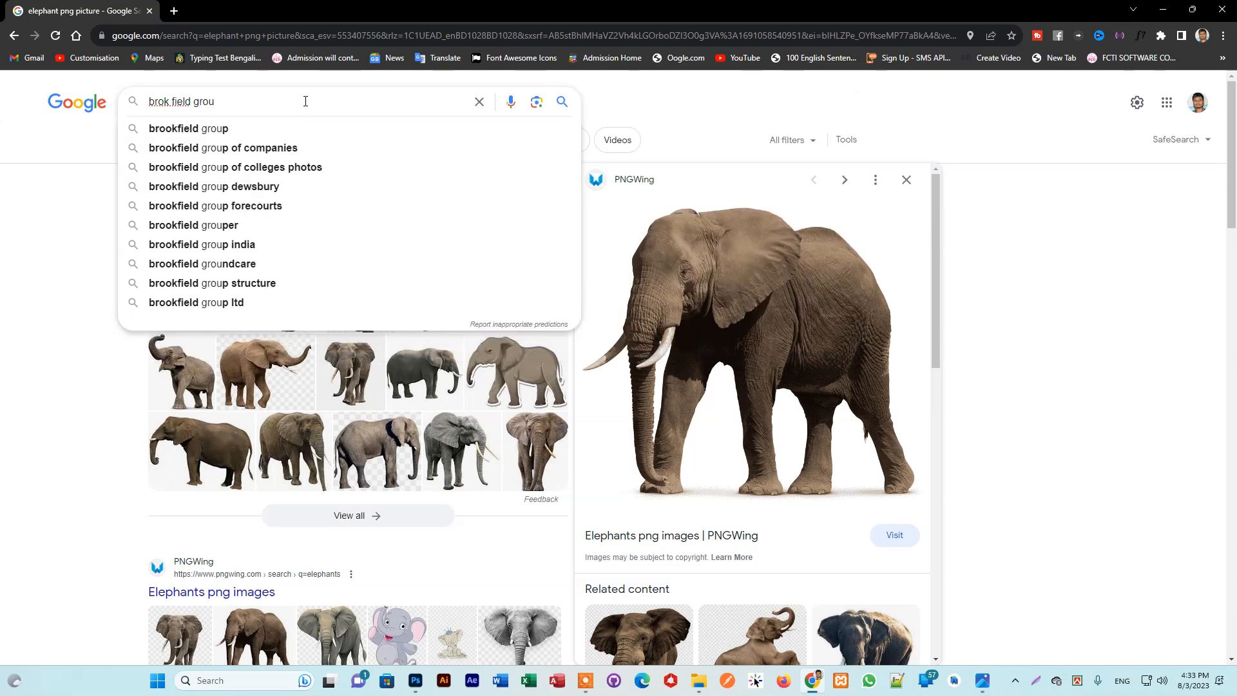
{"action": "type", "text": "nd"}
{"action": "key", "text": "Return"}
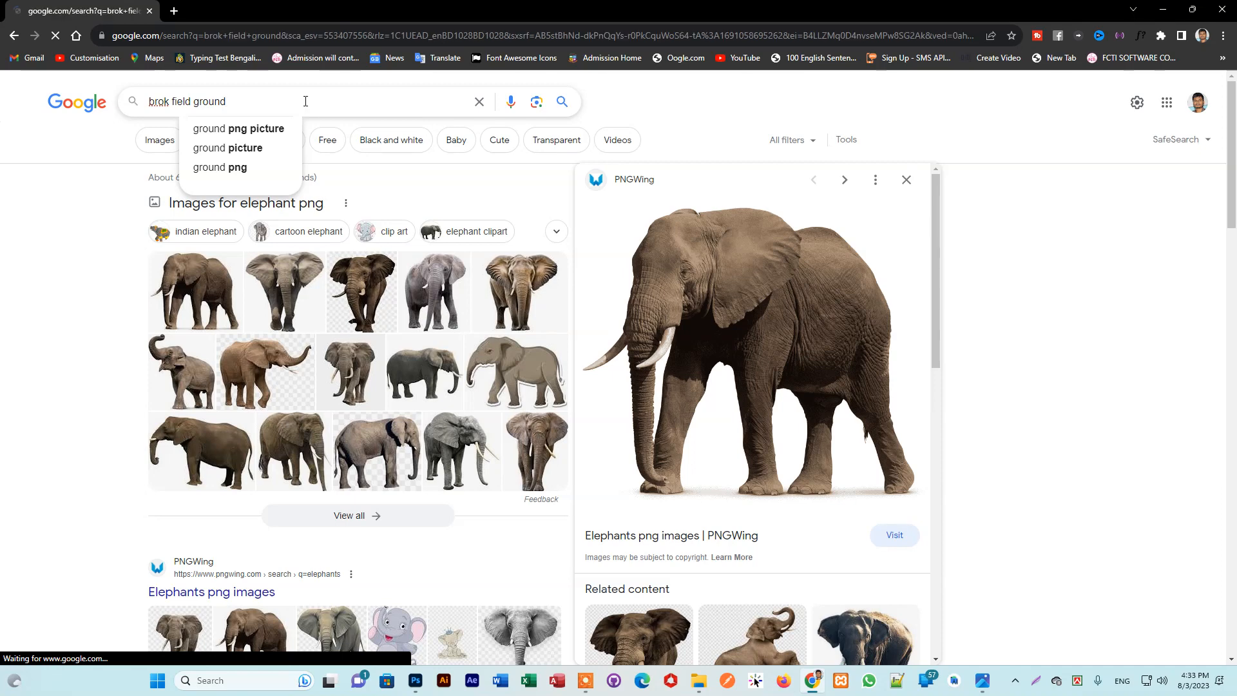
{"action": "scroll", "coordinate": [554, 448], "scroll_direction": "down", "scroll_amount": 4}
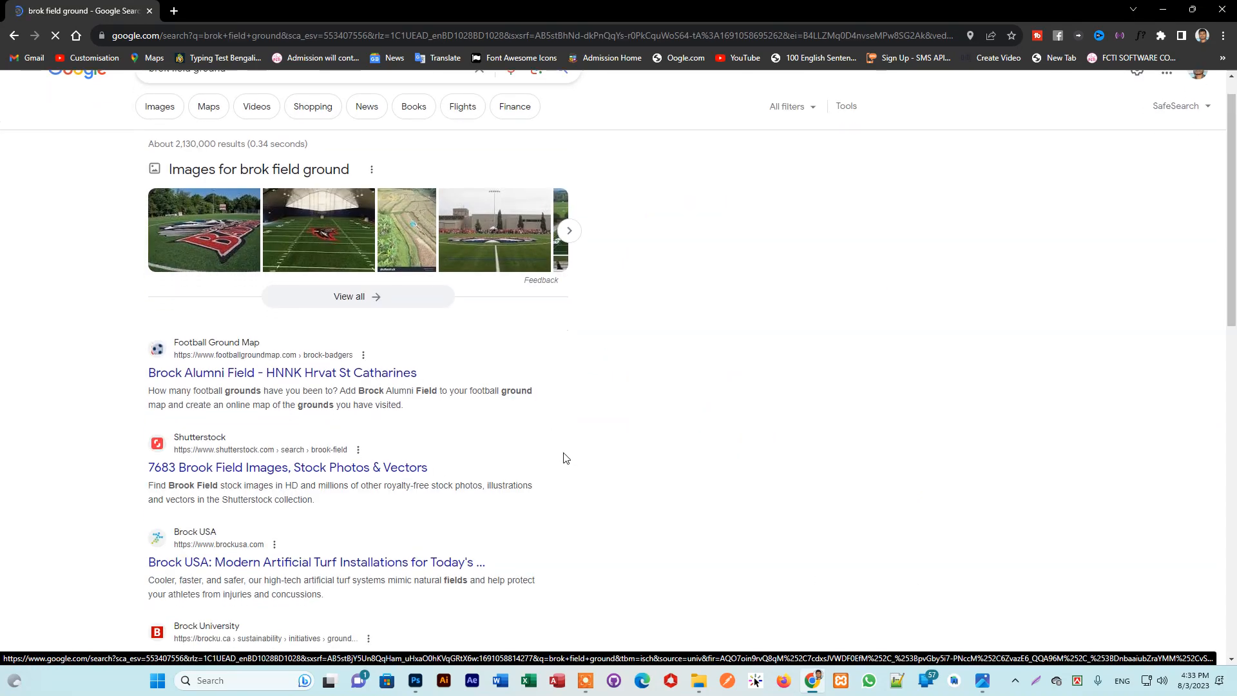
{"action": "scroll", "coordinate": [555, 450], "scroll_direction": "up", "scroll_amount": 4}
Search Google for "grass photo" and look through the results for stock grass images
{"action": "triple_click", "coordinate": [251, 98]}
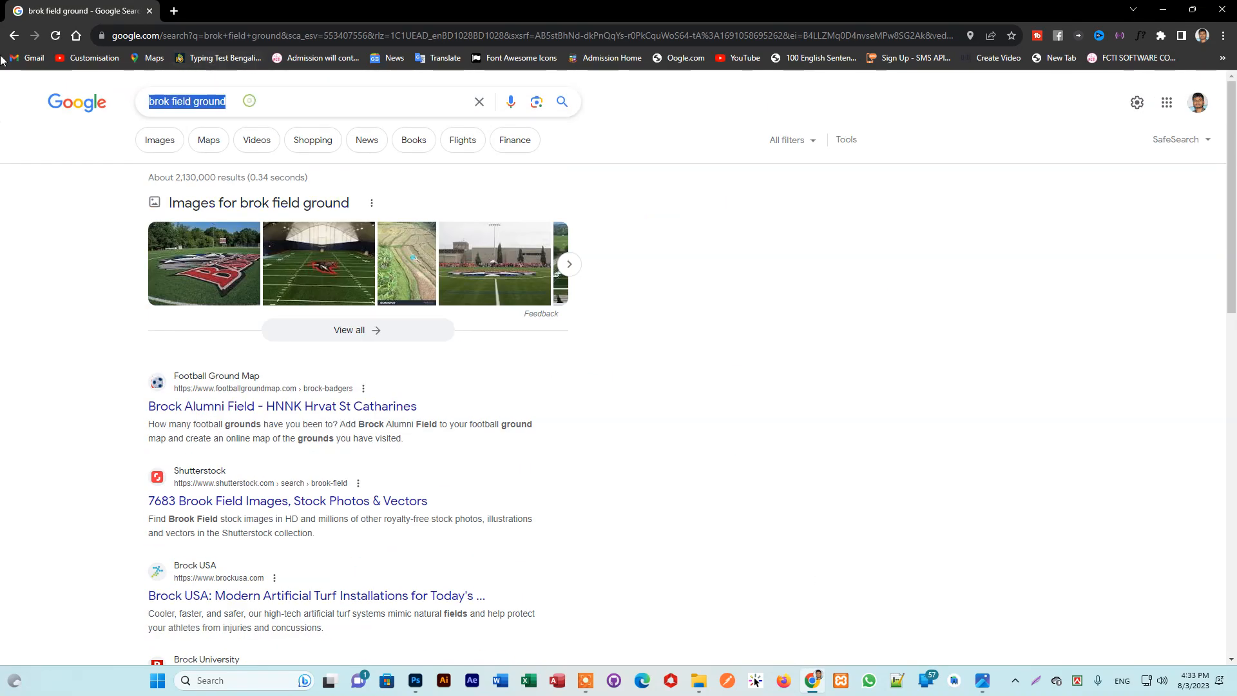
{"action": "key", "text": "BackSpace"}
{"action": "type", "text": "gr"}
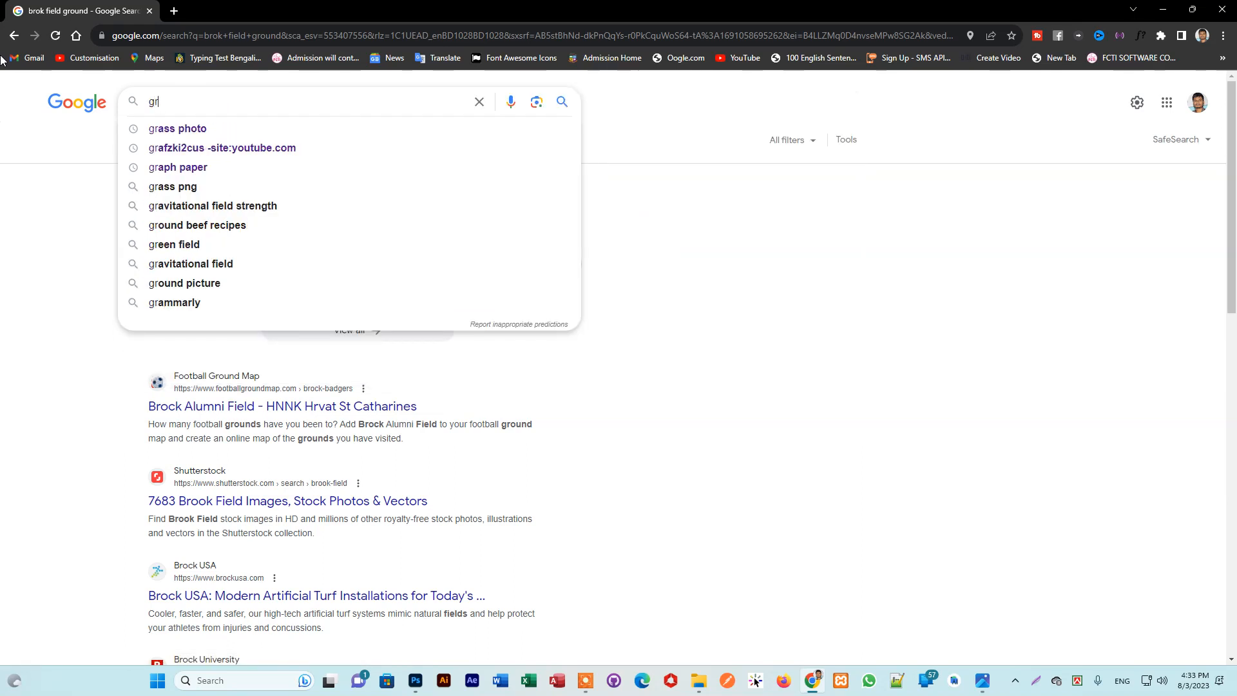
{"action": "left_click", "coordinate": [168, 129]}
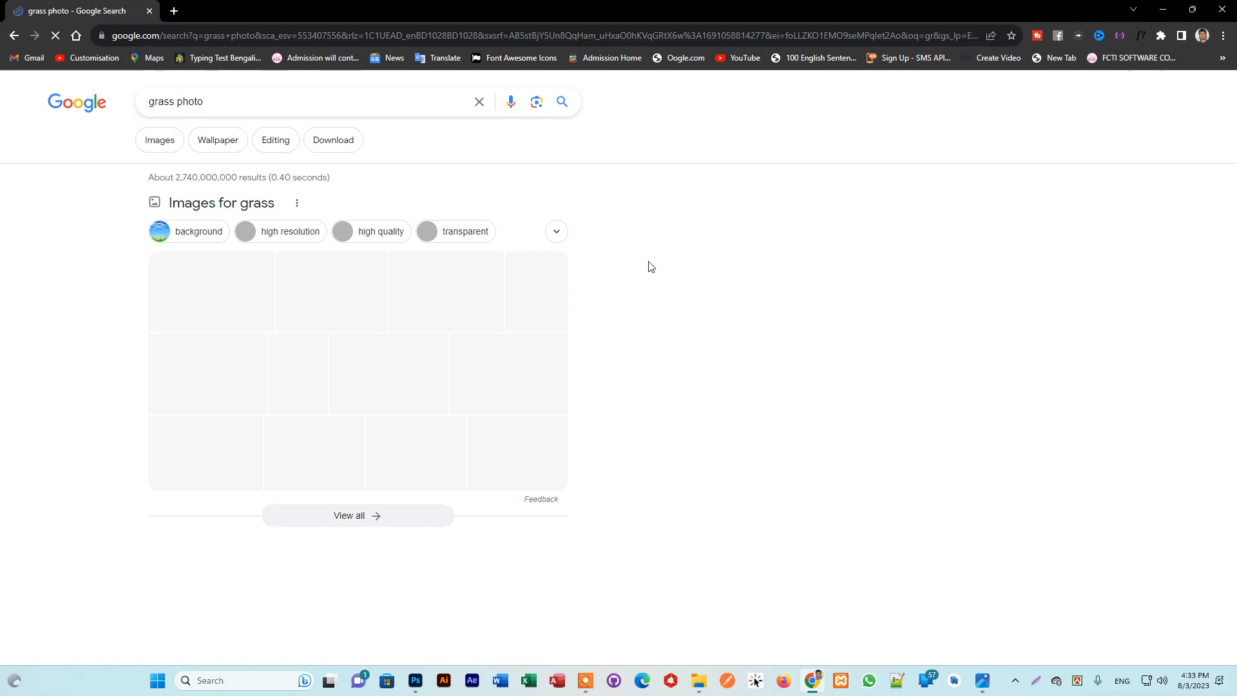
{"action": "scroll", "coordinate": [412, 533], "scroll_direction": "down", "scroll_amount": 12}
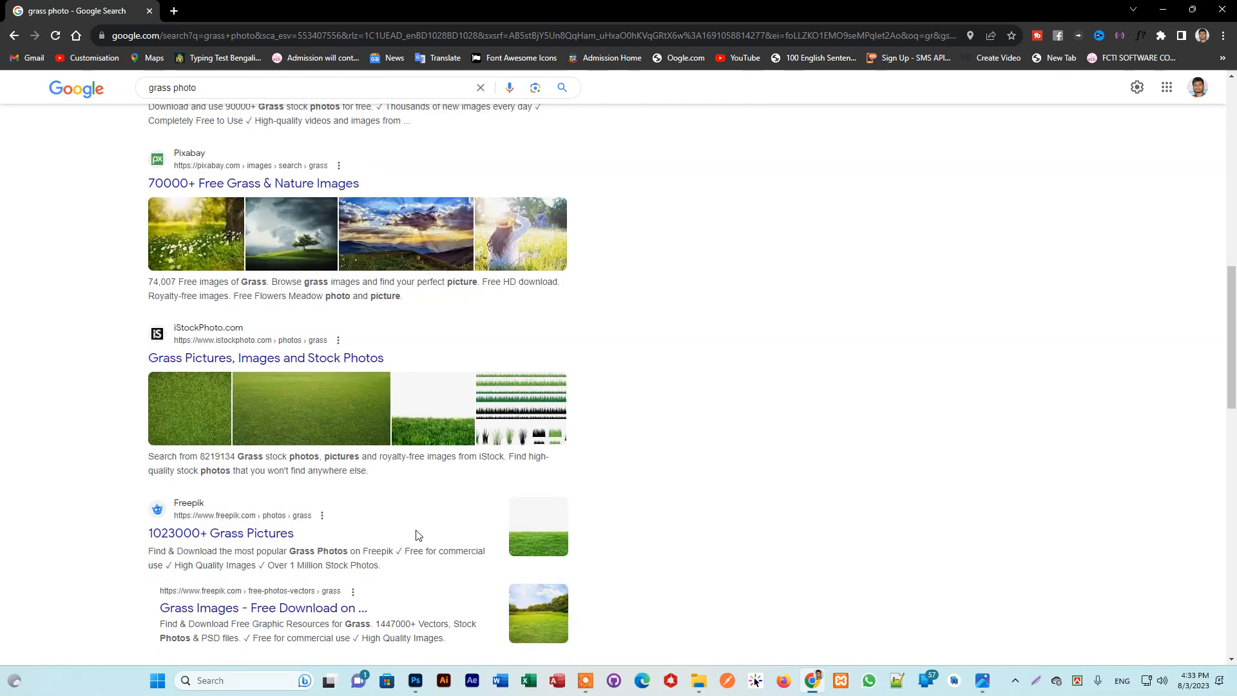
{"action": "scroll", "coordinate": [414, 533], "scroll_direction": "down", "scroll_amount": 1}
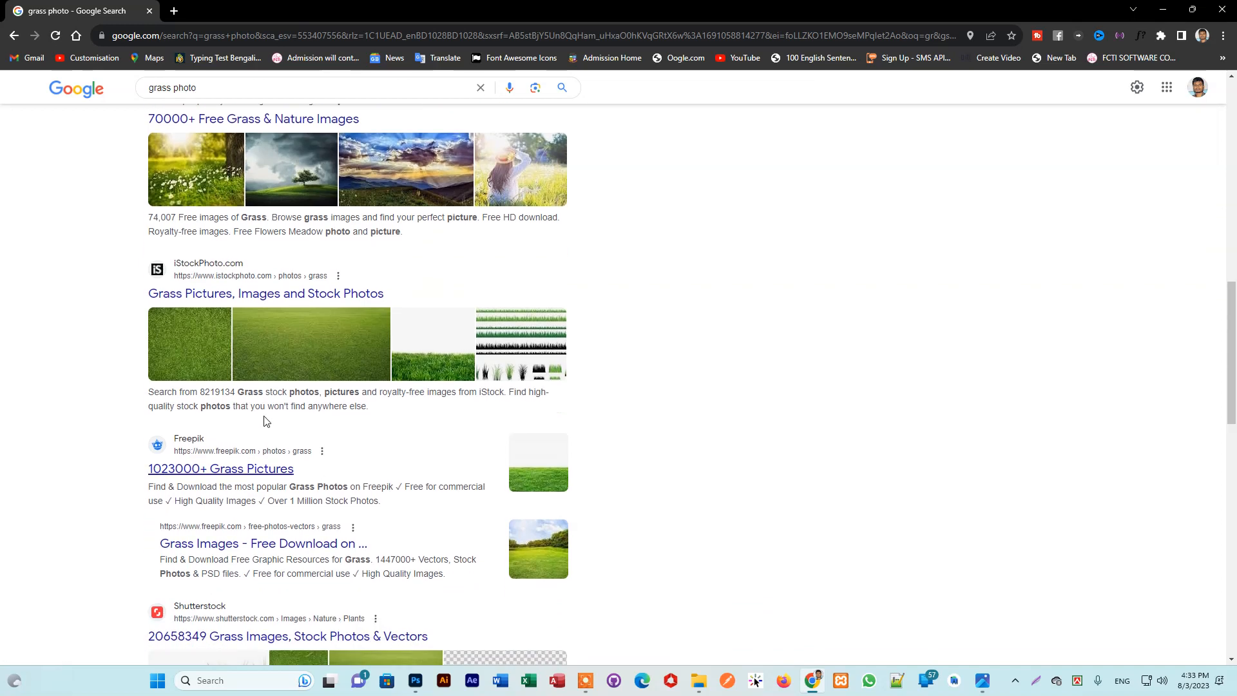
Open iStock's grass results and view the green grass texture and Grass Field at Sunset photos
{"action": "left_click", "coordinate": [183, 330]}
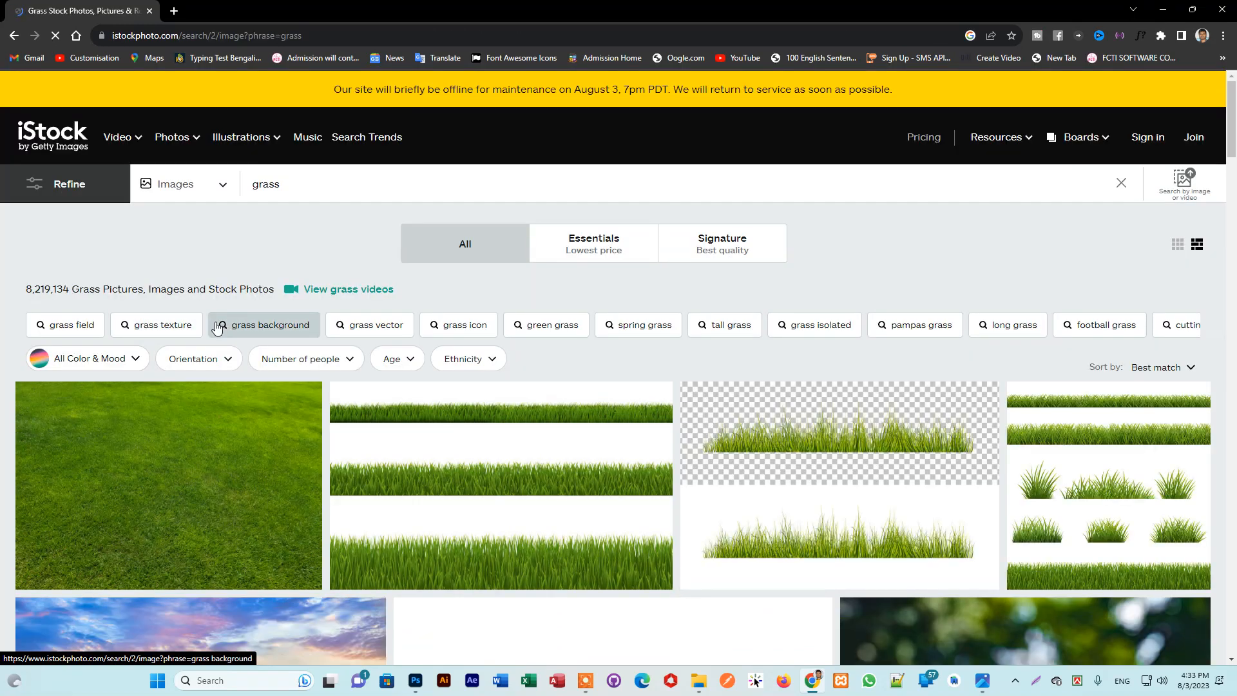
{"action": "left_click", "coordinate": [199, 456]}
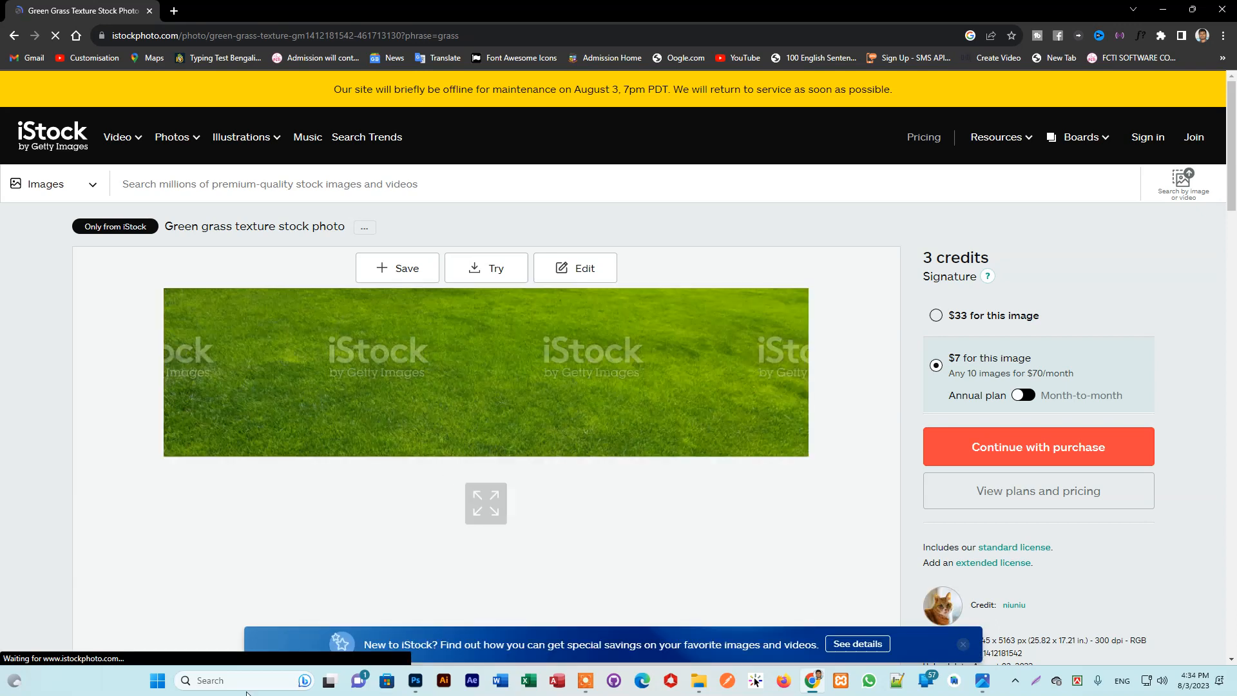
{"action": "left_click", "coordinate": [15, 40]}
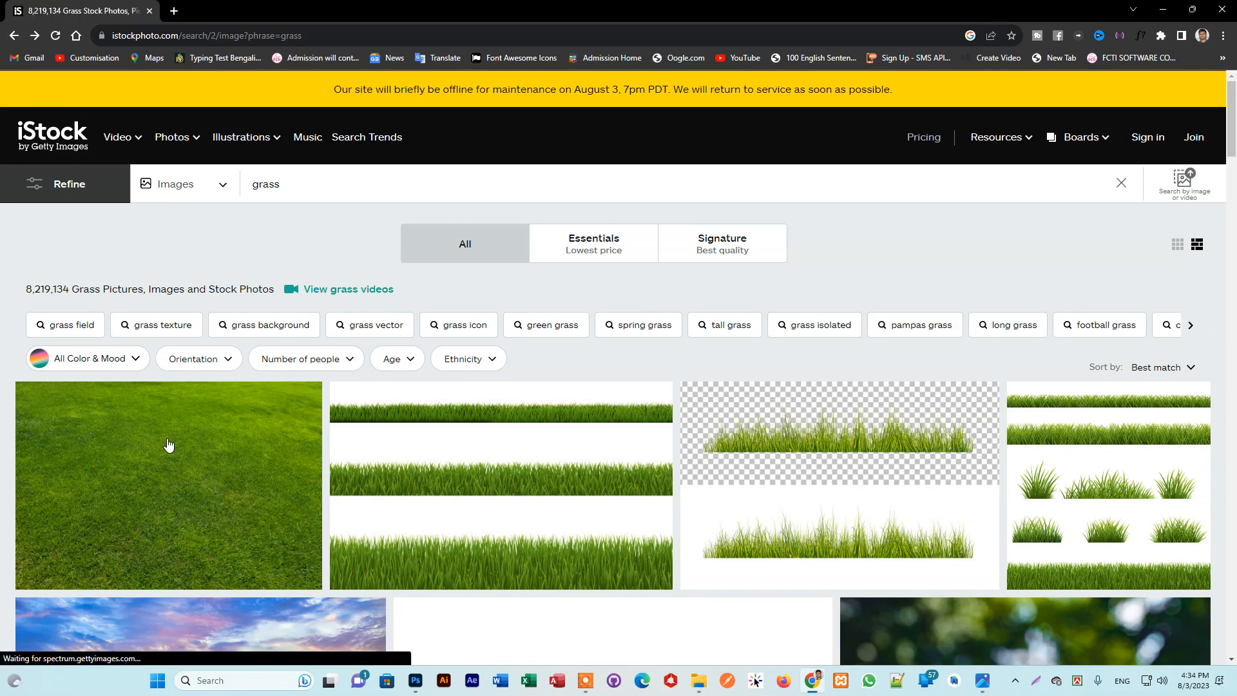
{"action": "scroll", "coordinate": [193, 451], "scroll_direction": "down", "scroll_amount": 1}
{"action": "scroll", "coordinate": [229, 455], "scroll_direction": "down", "scroll_amount": 2}
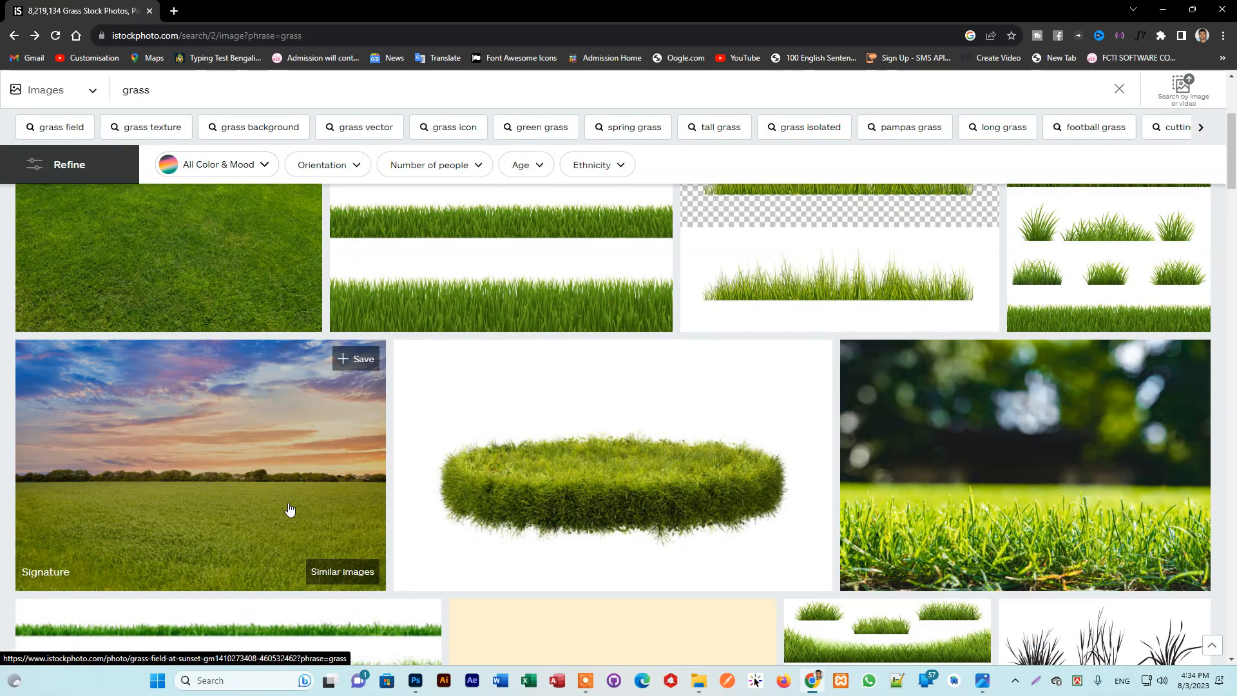
{"action": "left_click", "coordinate": [289, 509]}
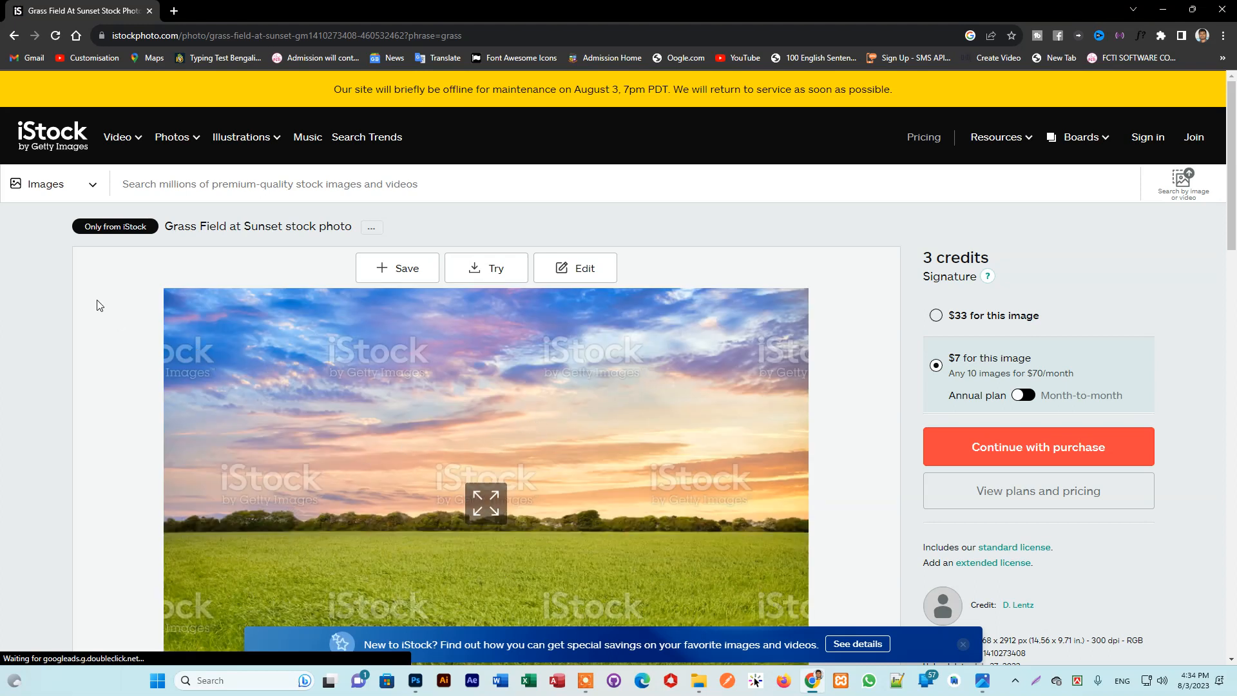
{"action": "left_click", "coordinate": [14, 35]}
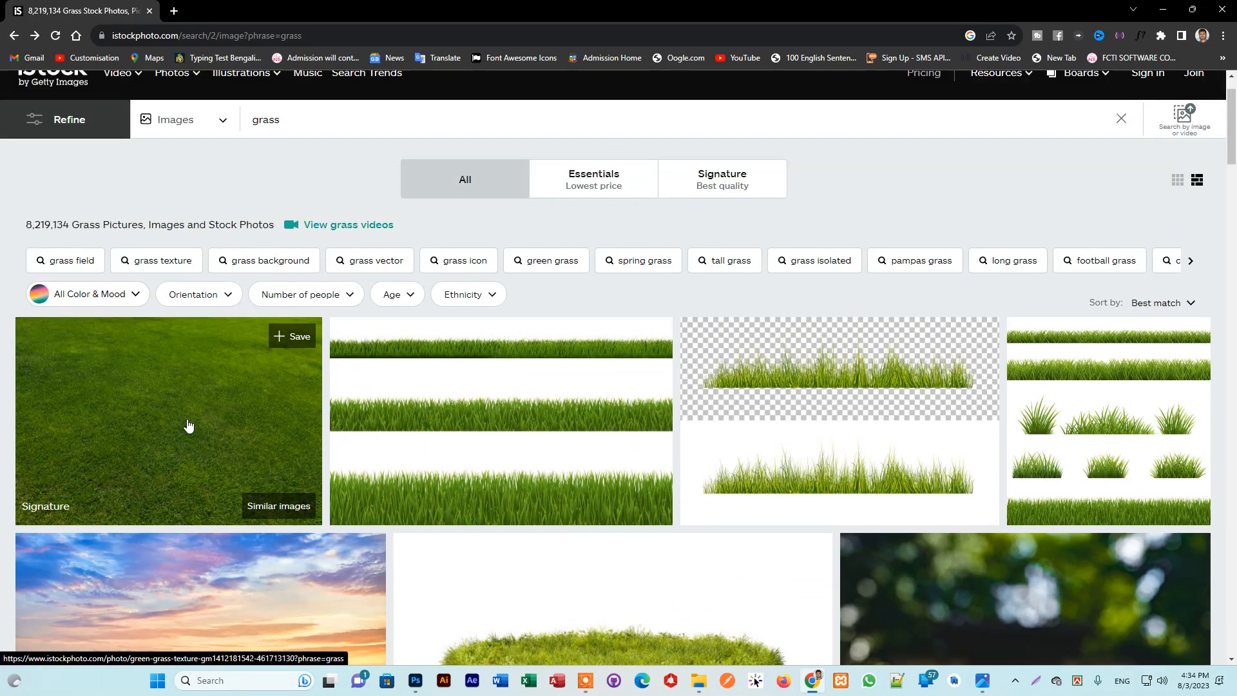
{"action": "right_click", "coordinate": [171, 359]}
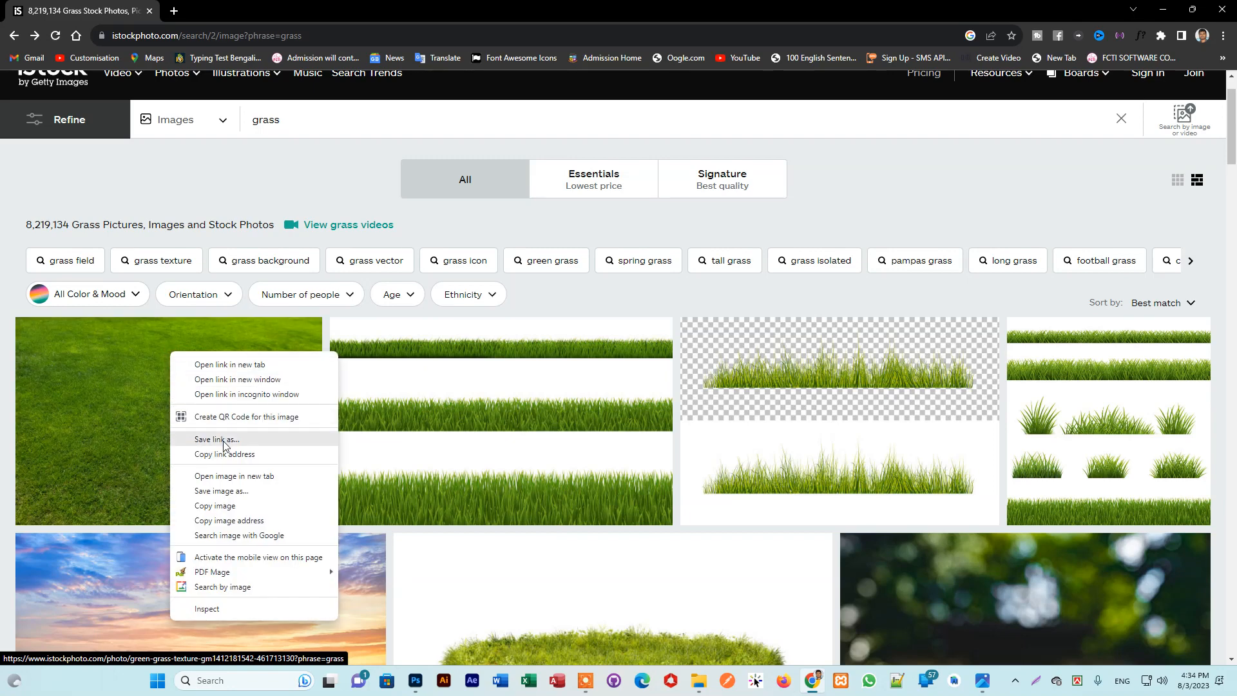
{"action": "left_click", "coordinate": [219, 494]}
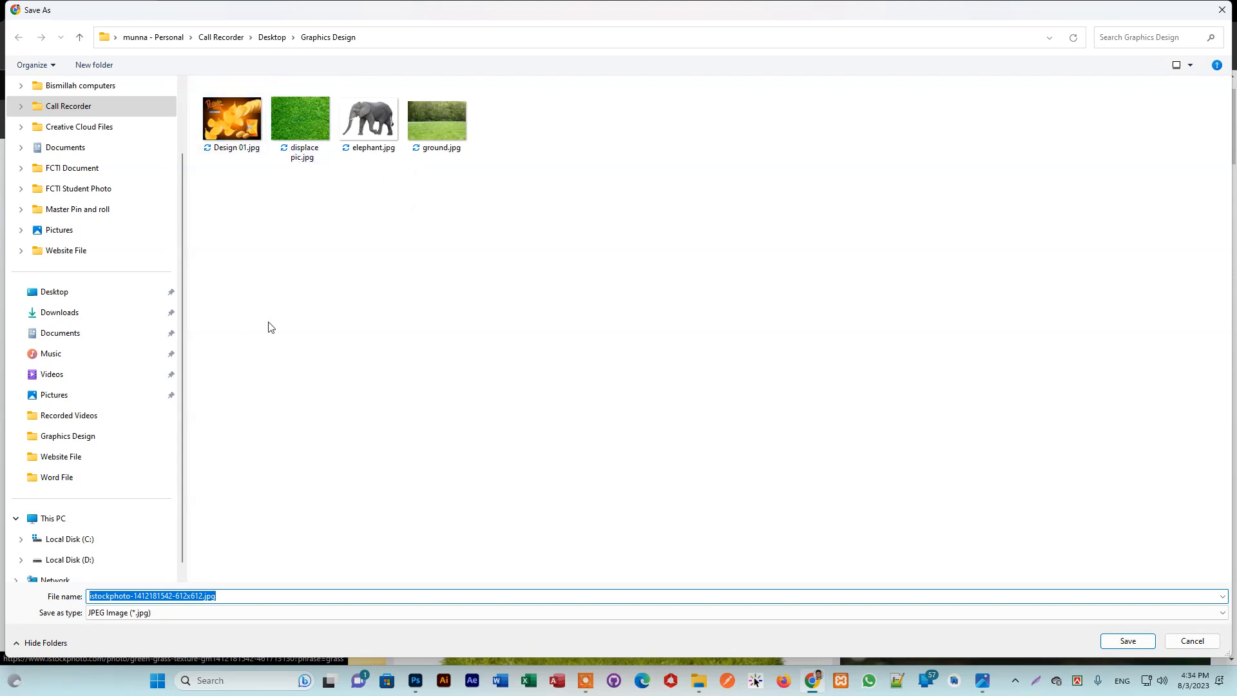
{"action": "left_click", "coordinate": [385, 314]}
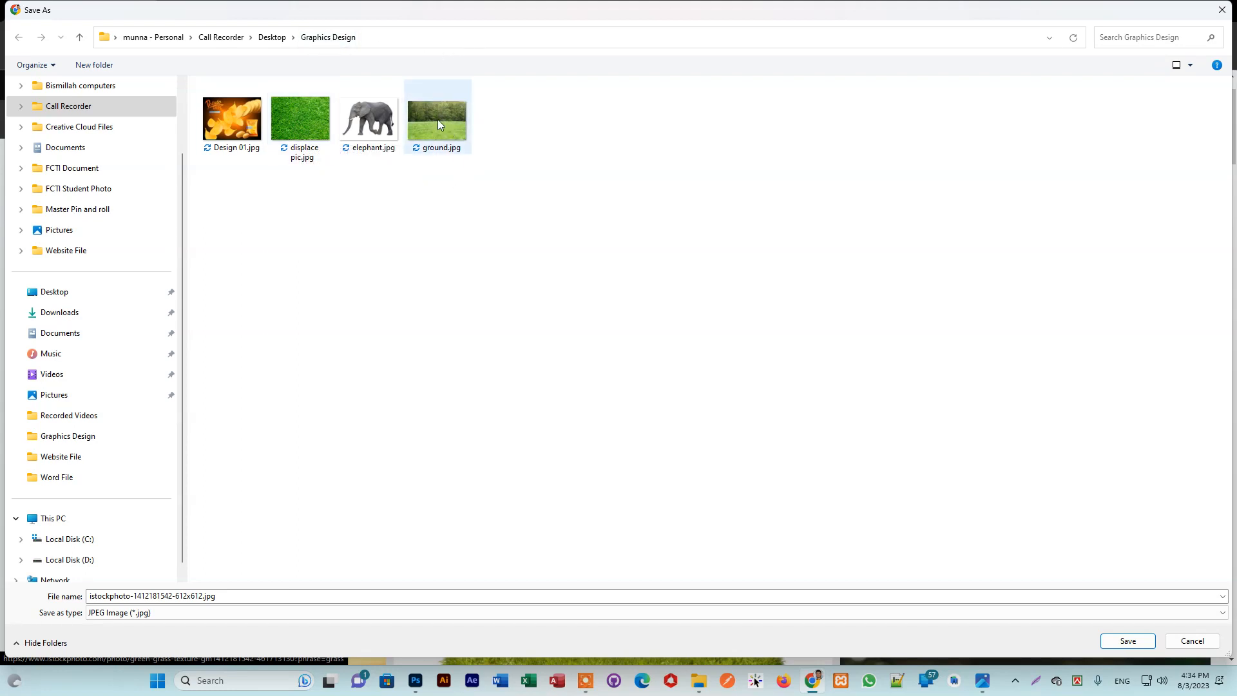
{"action": "left_click", "coordinate": [1222, 10]}
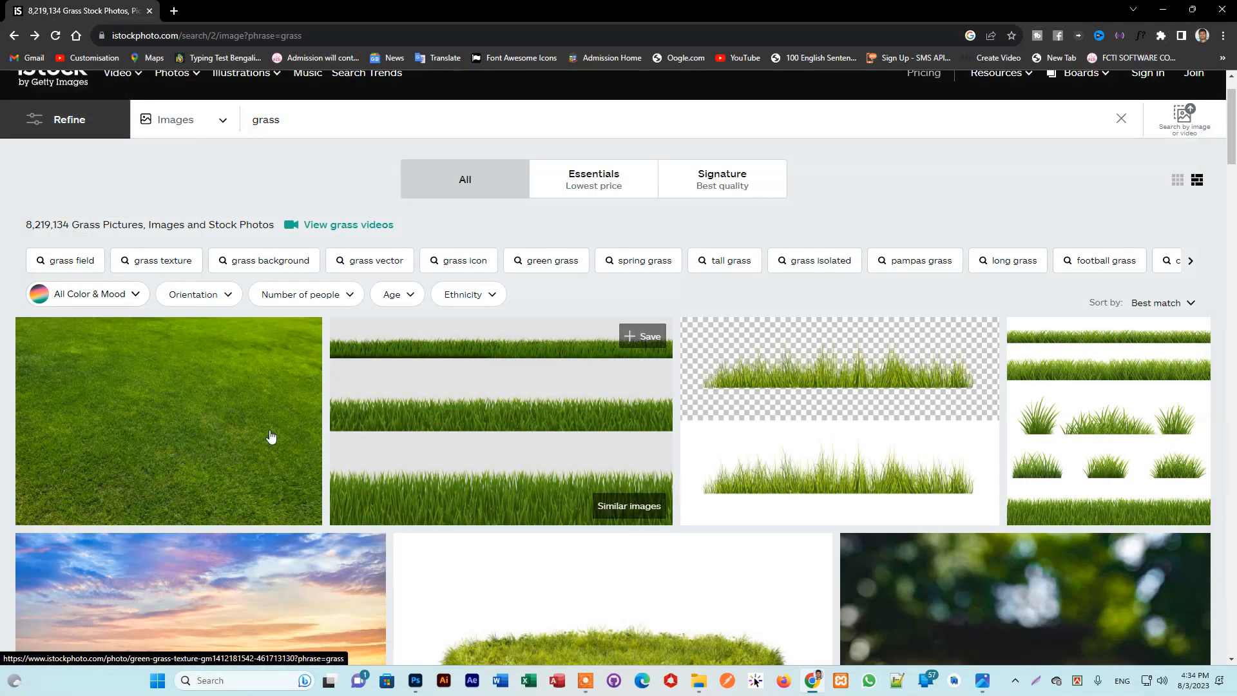
Close the browser, switch to Photoshop and open elephant.jpg from the recent files
{"action": "left_click", "coordinate": [276, 379]}
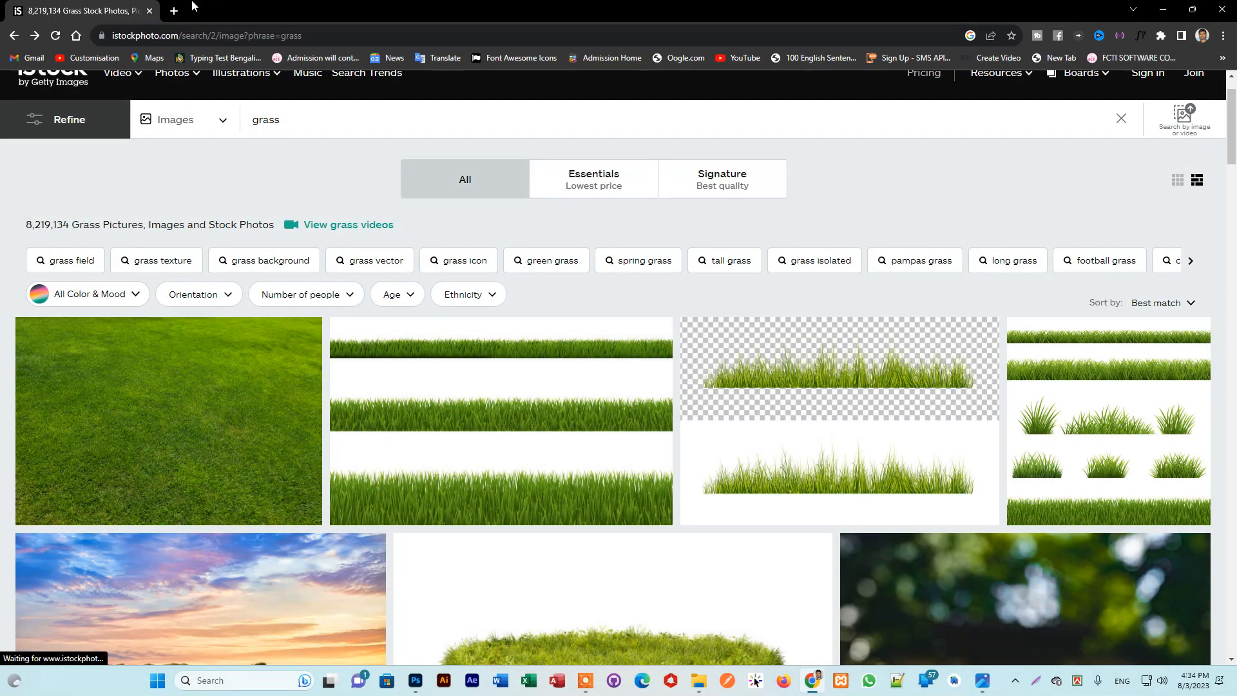
{"action": "left_click", "coordinate": [149, 11]}
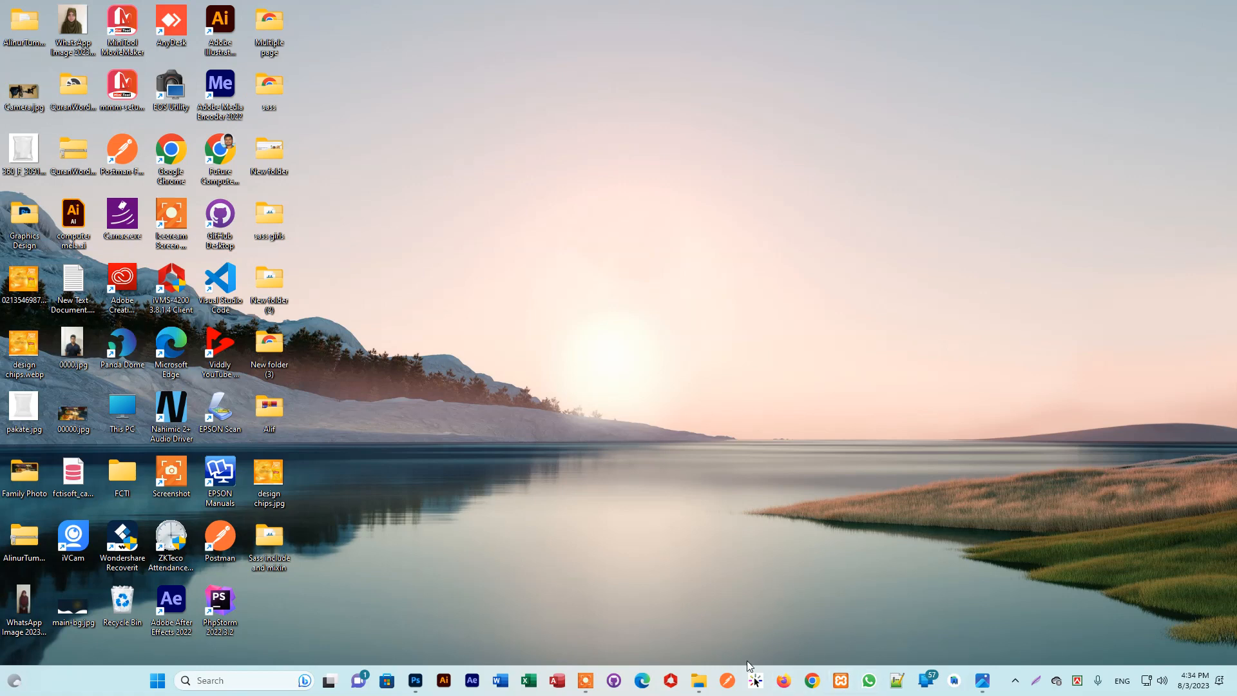
{"action": "left_click", "coordinate": [415, 681]}
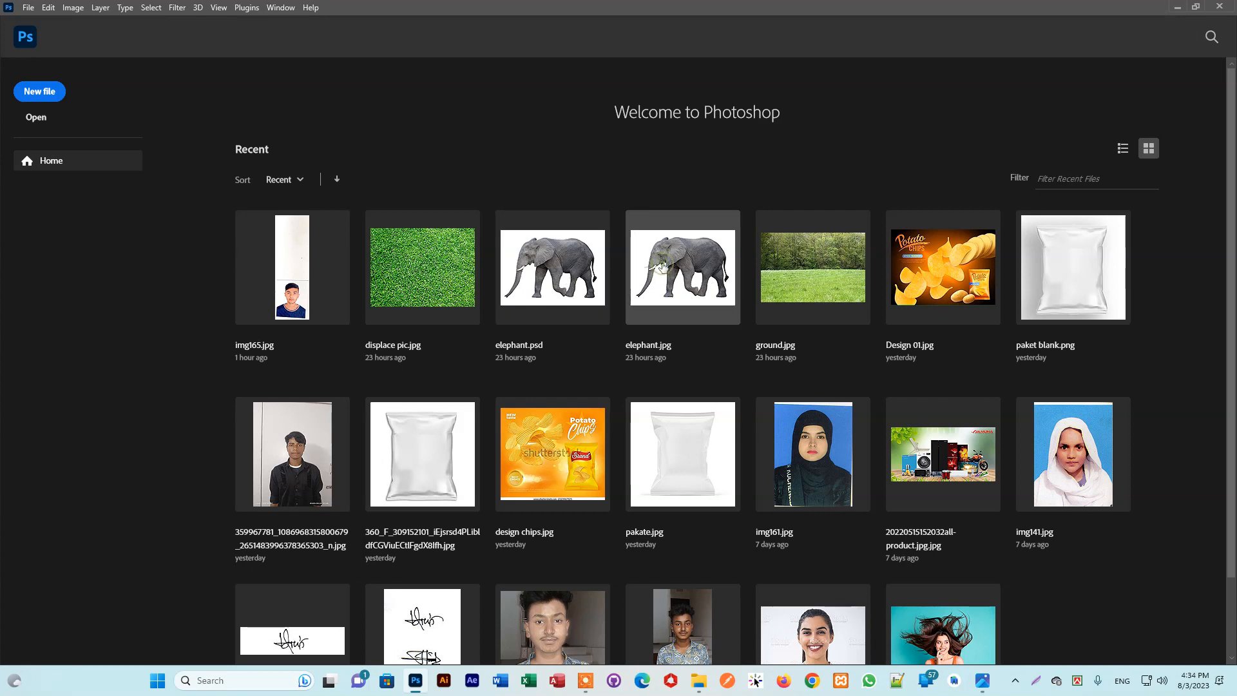
{"action": "left_click", "coordinate": [663, 268]}
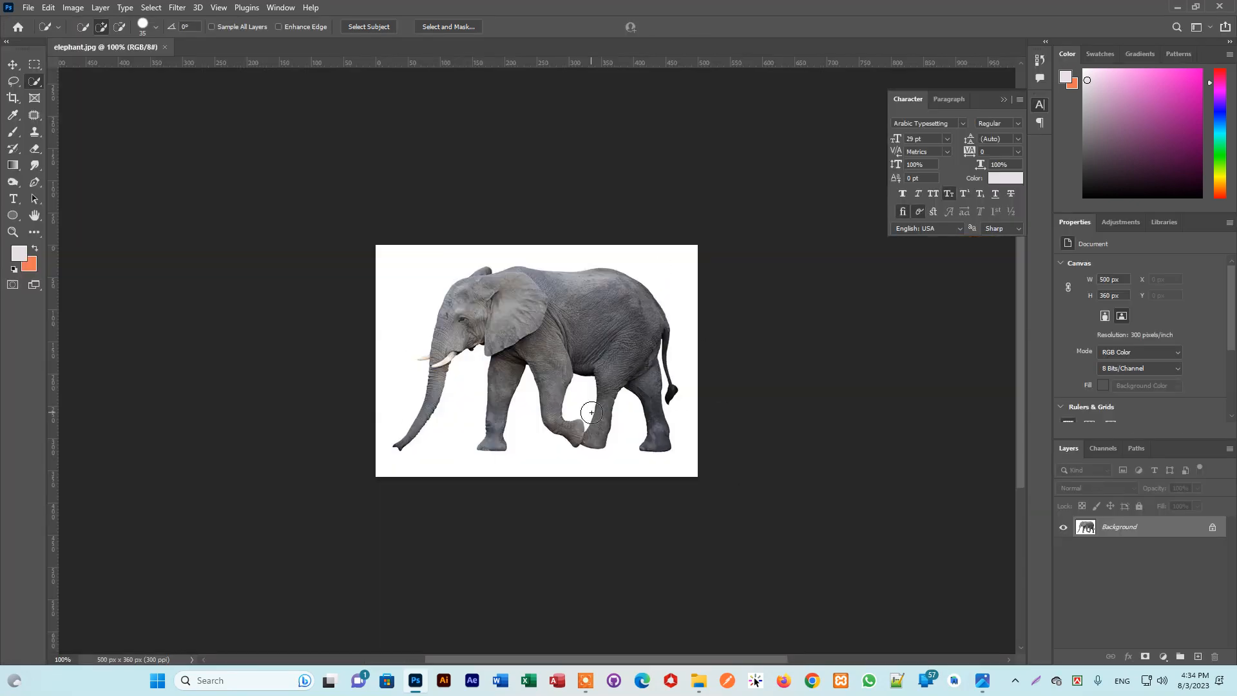
Unlock the Background layer, delete the white area around the elephant using Select Subject and an inverted selection, and deselect
{"action": "left_click", "coordinate": [1214, 529]}
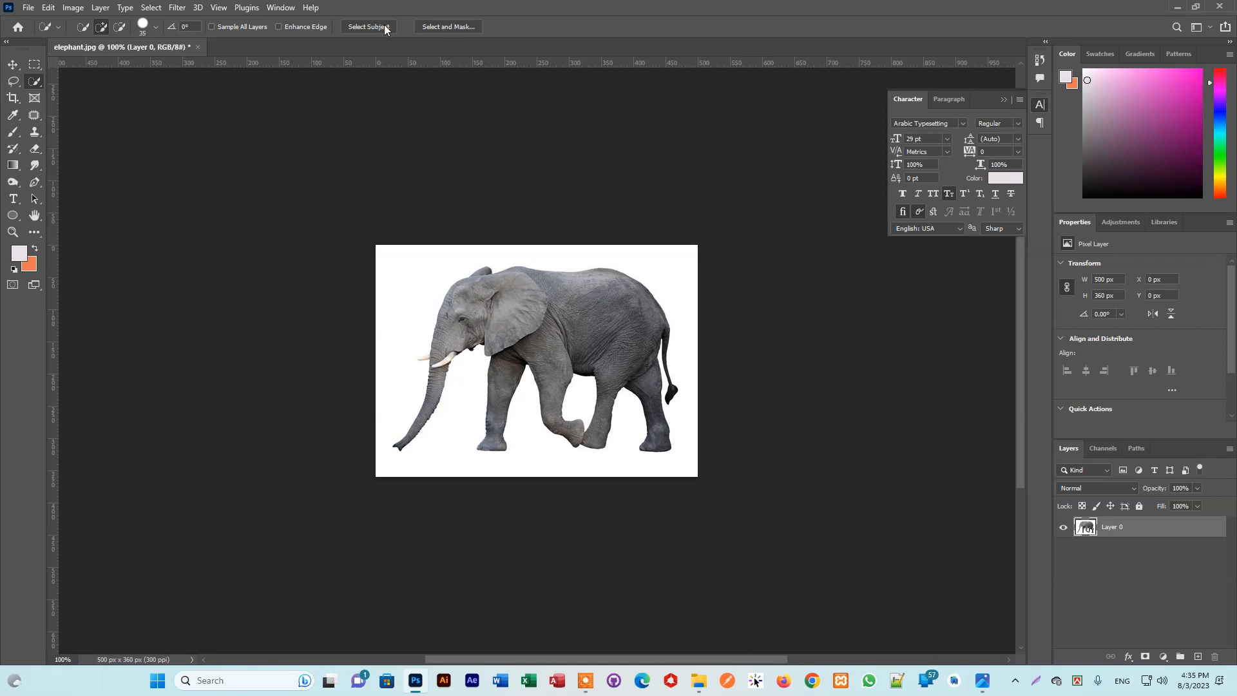
{"action": "left_click", "coordinate": [355, 27]}
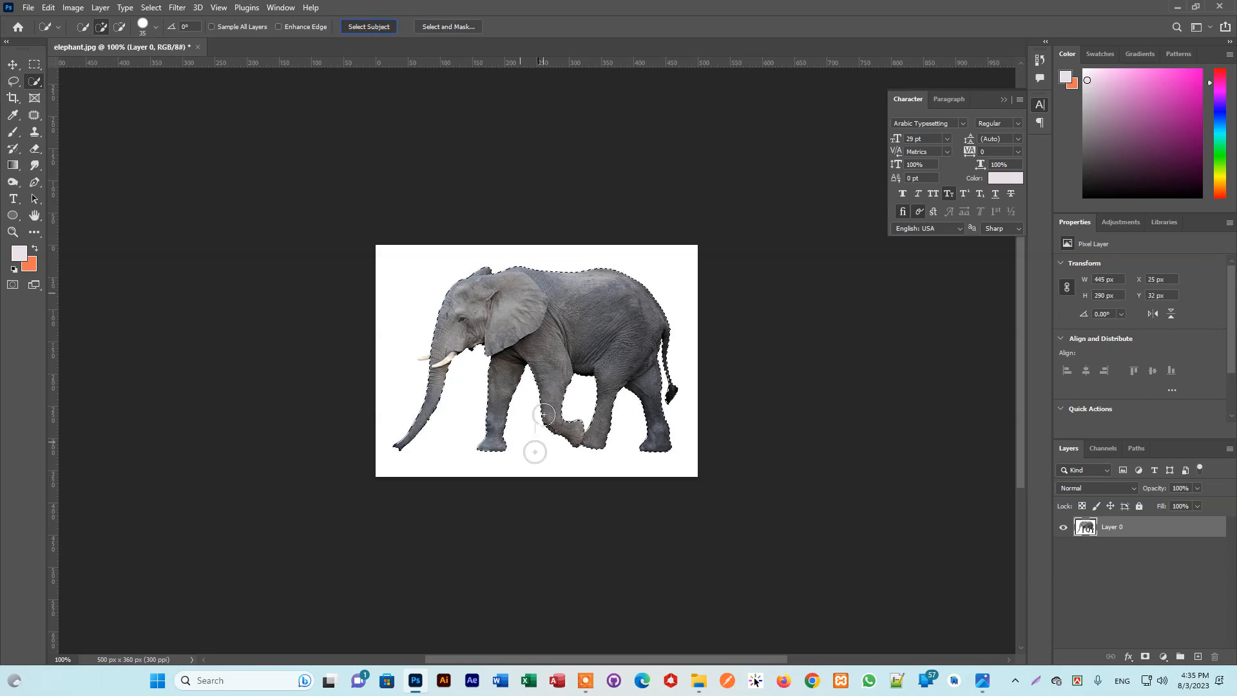
{"action": "key", "text": "ctrl+shift+i"}
{"action": "key", "text": "Delete"}
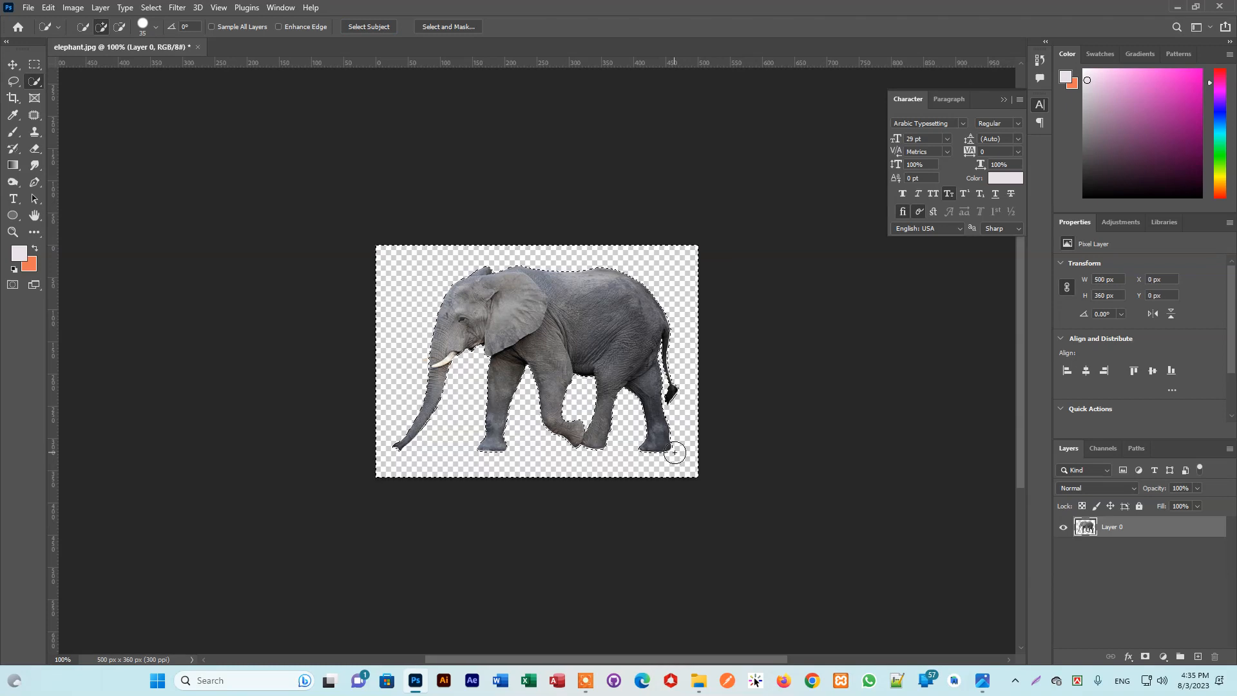
{"action": "left_click", "coordinate": [13, 65]}
{"action": "left_click", "coordinate": [658, 186]}
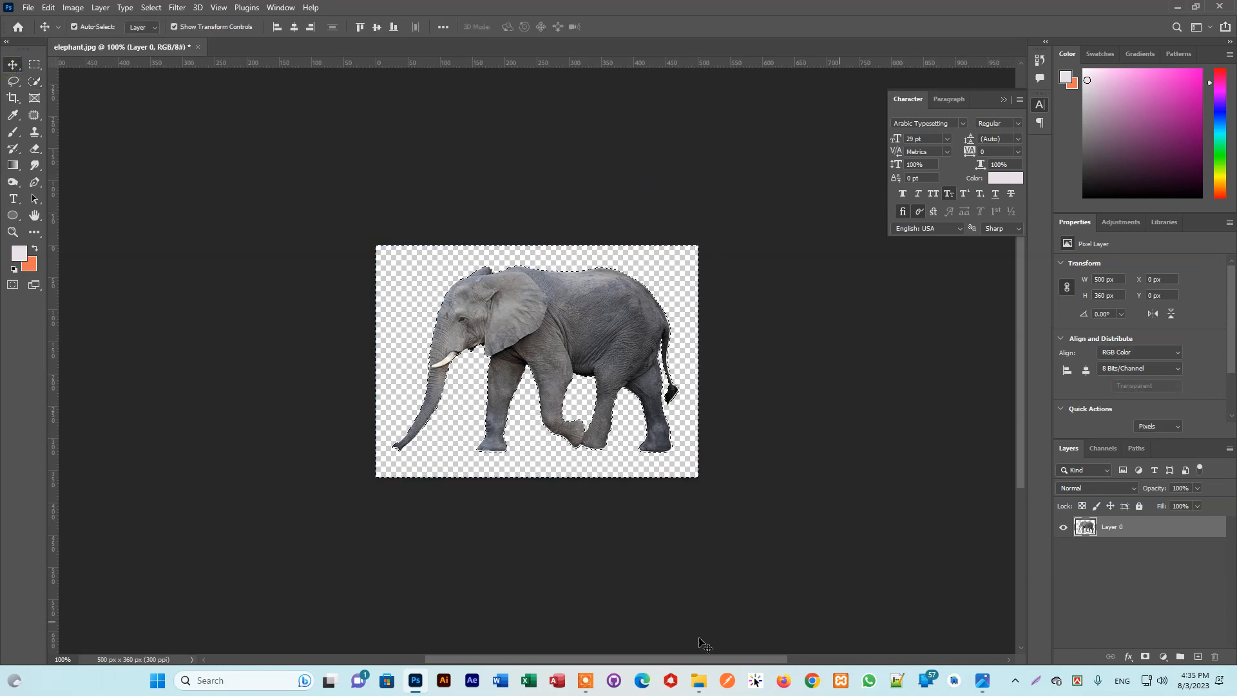
{"action": "key", "text": "ctrl+d"}
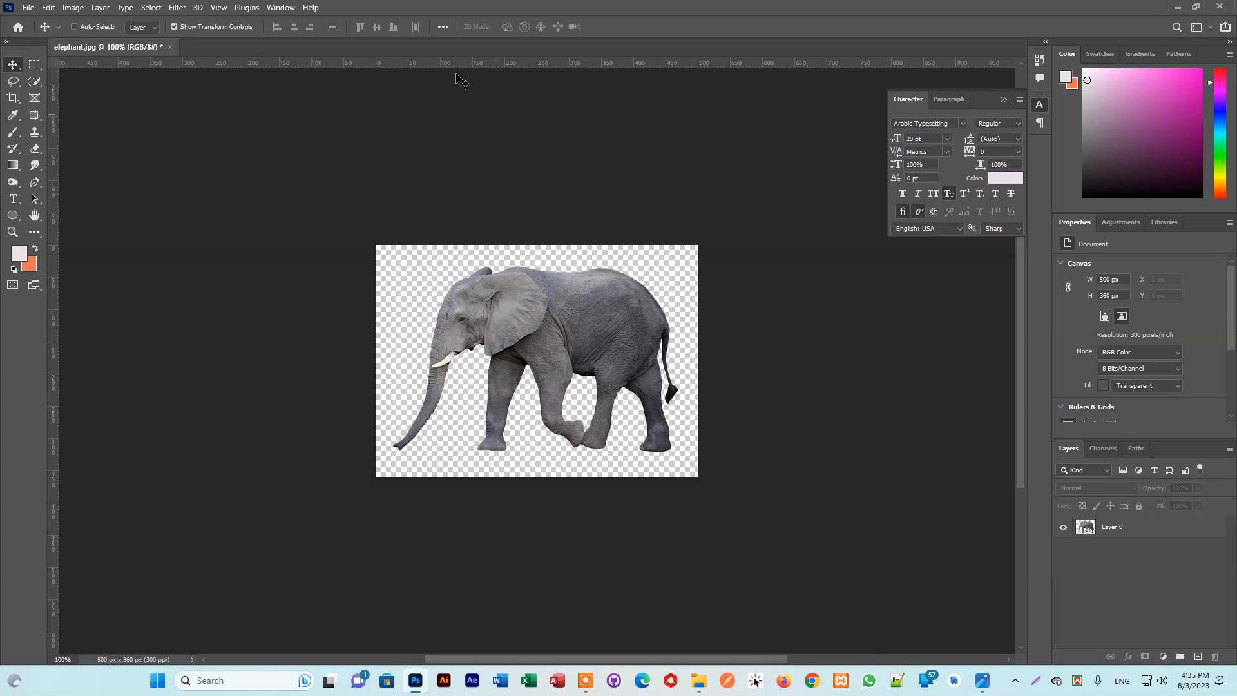
Save the cut-out elephant over the existing elephant.psd with Maximize Compatibility on, and close the document
{"action": "left_click", "coordinate": [171, 46]}
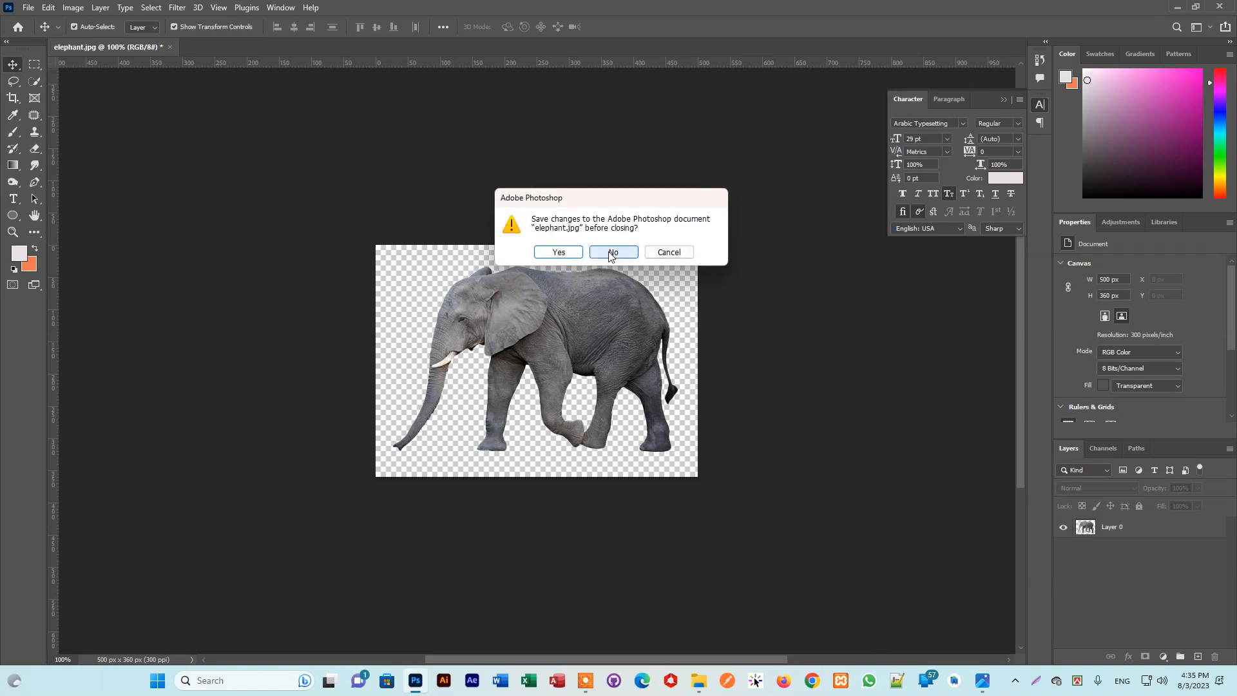
{"action": "left_click", "coordinate": [558, 253]}
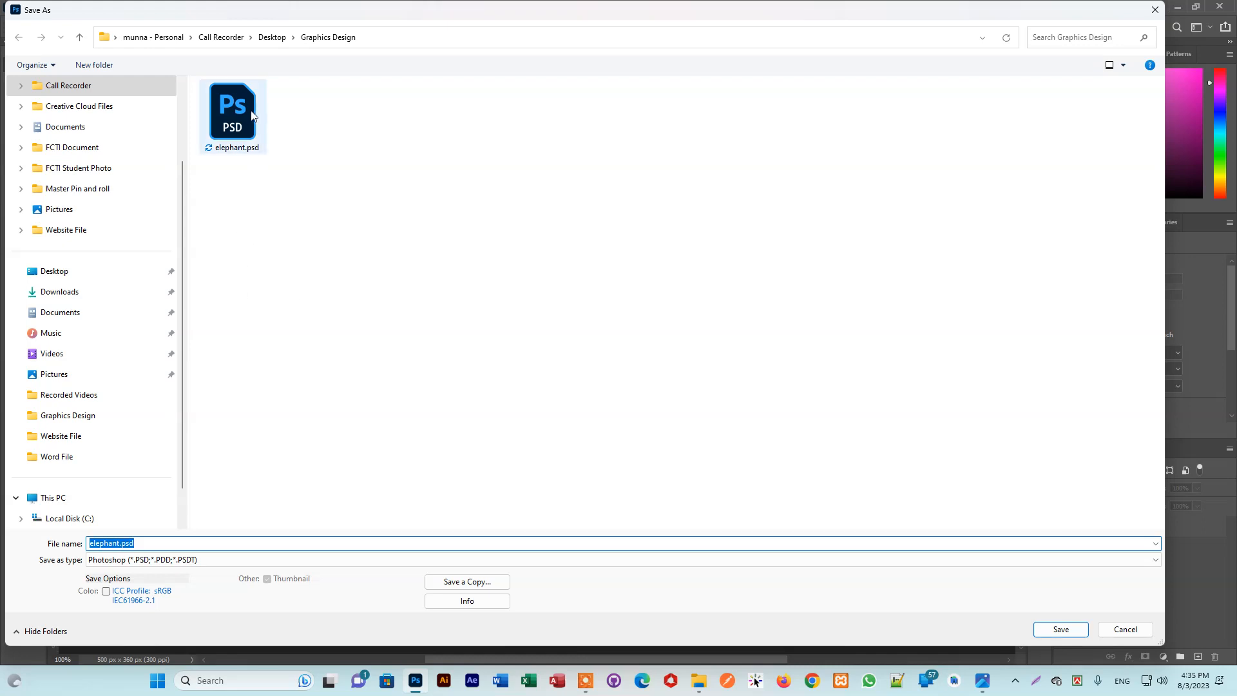
{"action": "left_click", "coordinate": [224, 113]}
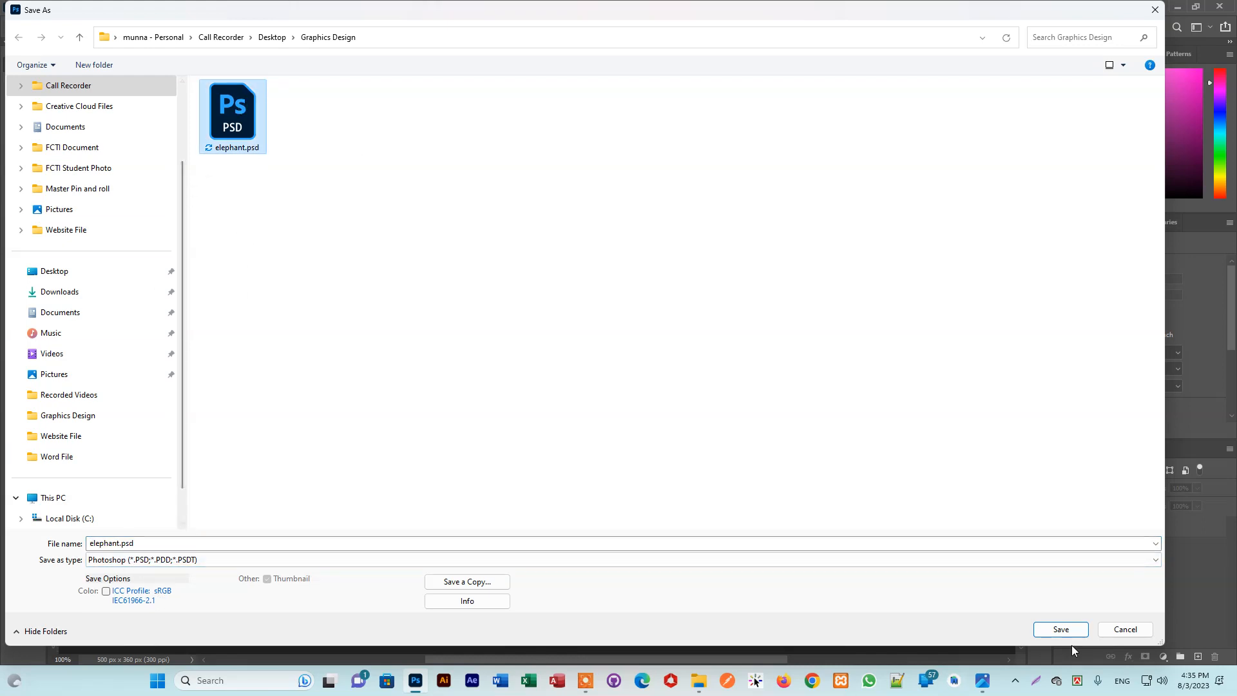
{"action": "left_click", "coordinate": [1065, 624]}
{"action": "left_click", "coordinate": [647, 341]}
{"action": "left_click", "coordinate": [761, 192]}
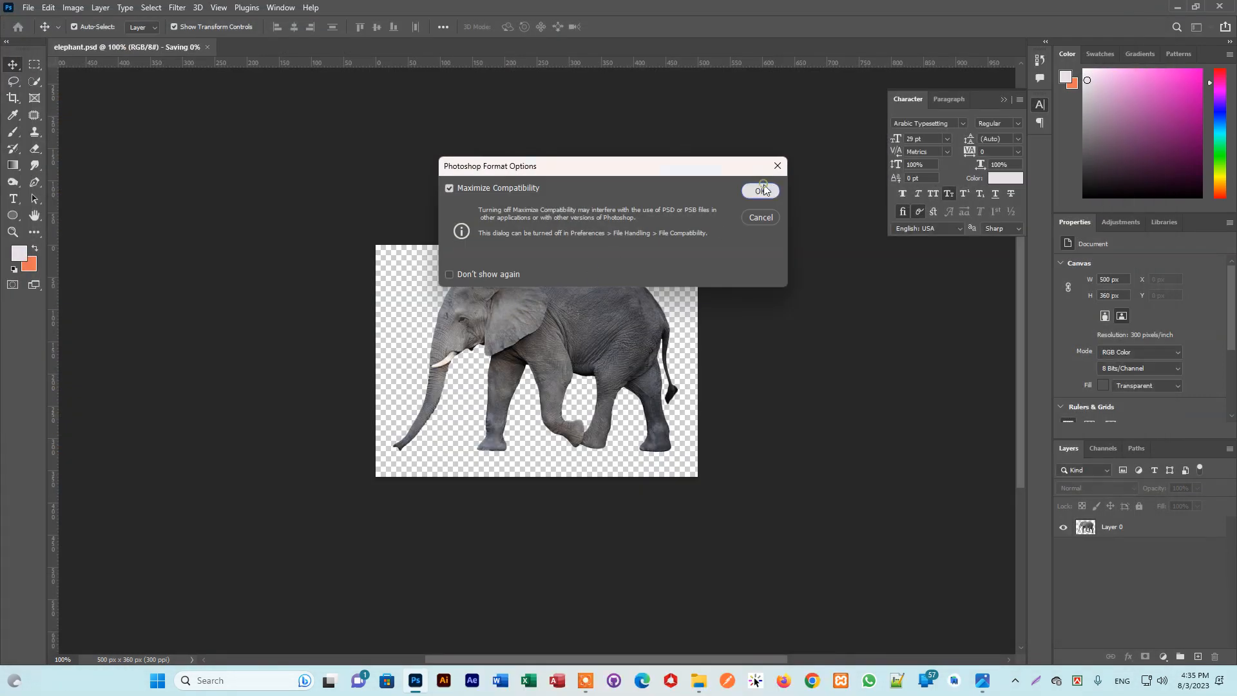
{"action": "key", "text": "ctrl+w"}
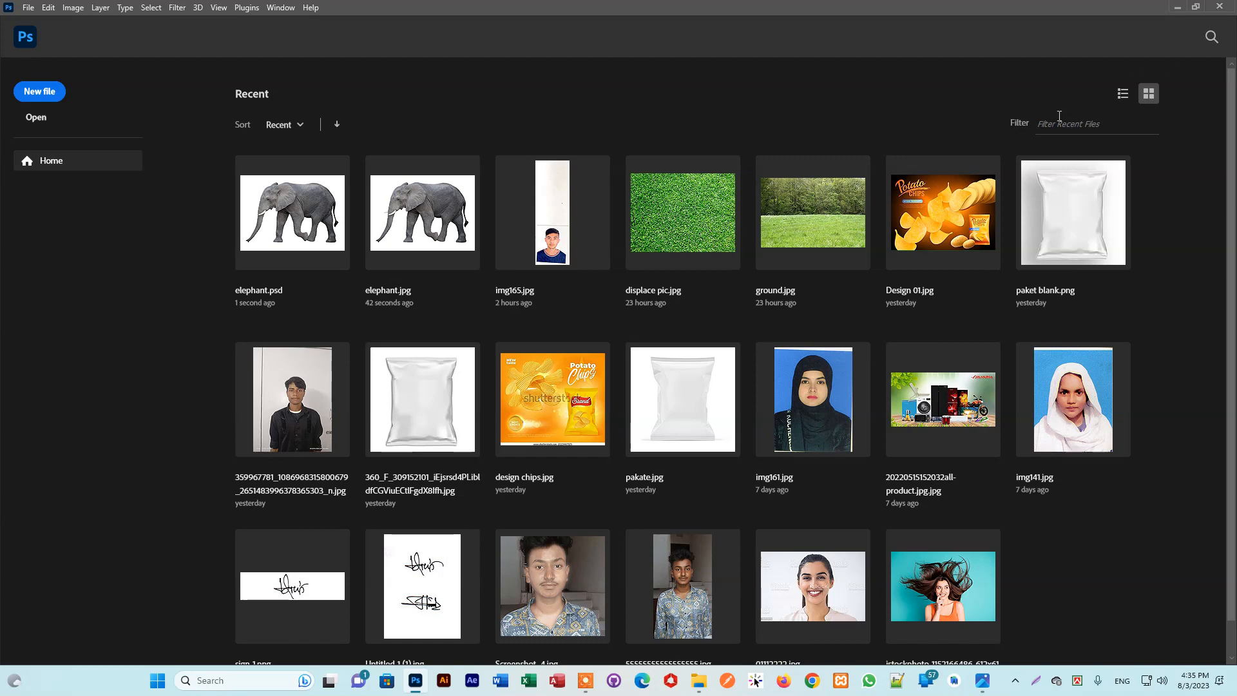
Open ground.jpg from the recent files and elephant.psd from the Graphics Design folder
{"action": "left_click", "coordinate": [839, 210]}
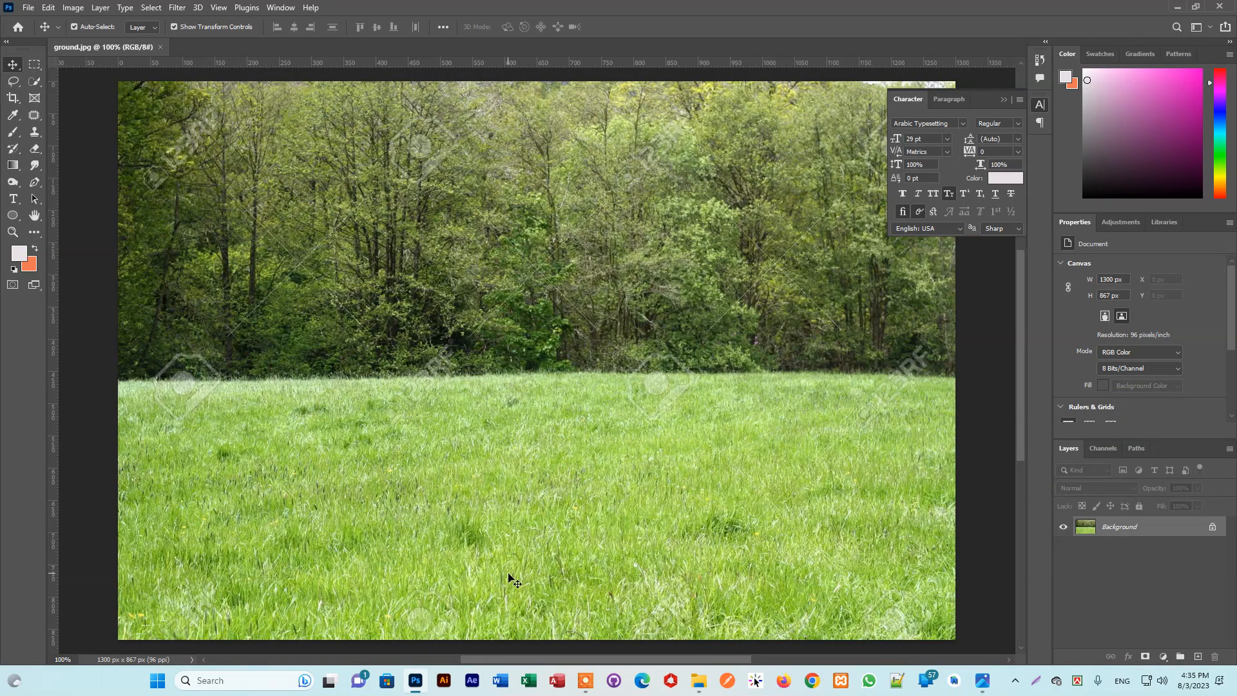
{"action": "left_click", "coordinate": [35, 9]}
{"action": "left_click", "coordinate": [65, 33]}
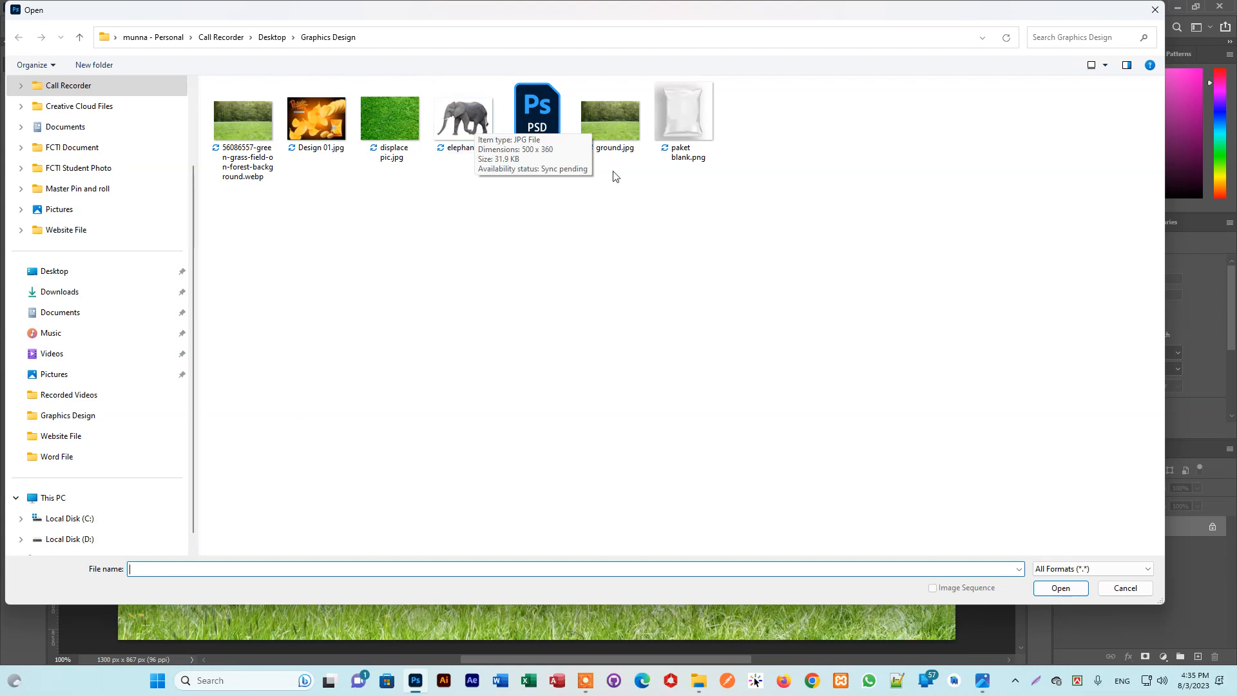
{"action": "left_click", "coordinate": [538, 112]}
{"action": "left_click", "coordinate": [1071, 587]}
Copy the elephant from elephant.psd onto the lower grass area of ground.jpg, and close elephant.psd
{"action": "left_click_drag", "start_coordinate": [558, 319], "coordinate": [101, 49]}
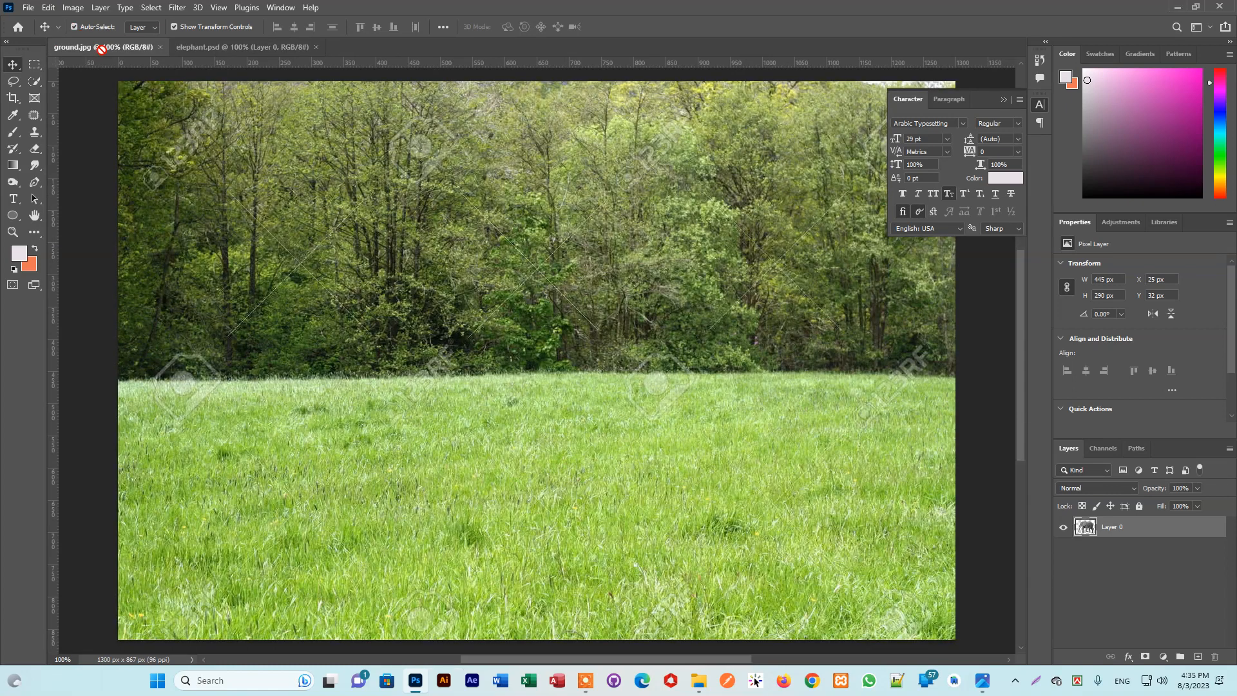
{"action": "left_click_drag", "start_coordinate": [605, 501], "coordinate": [610, 501]}
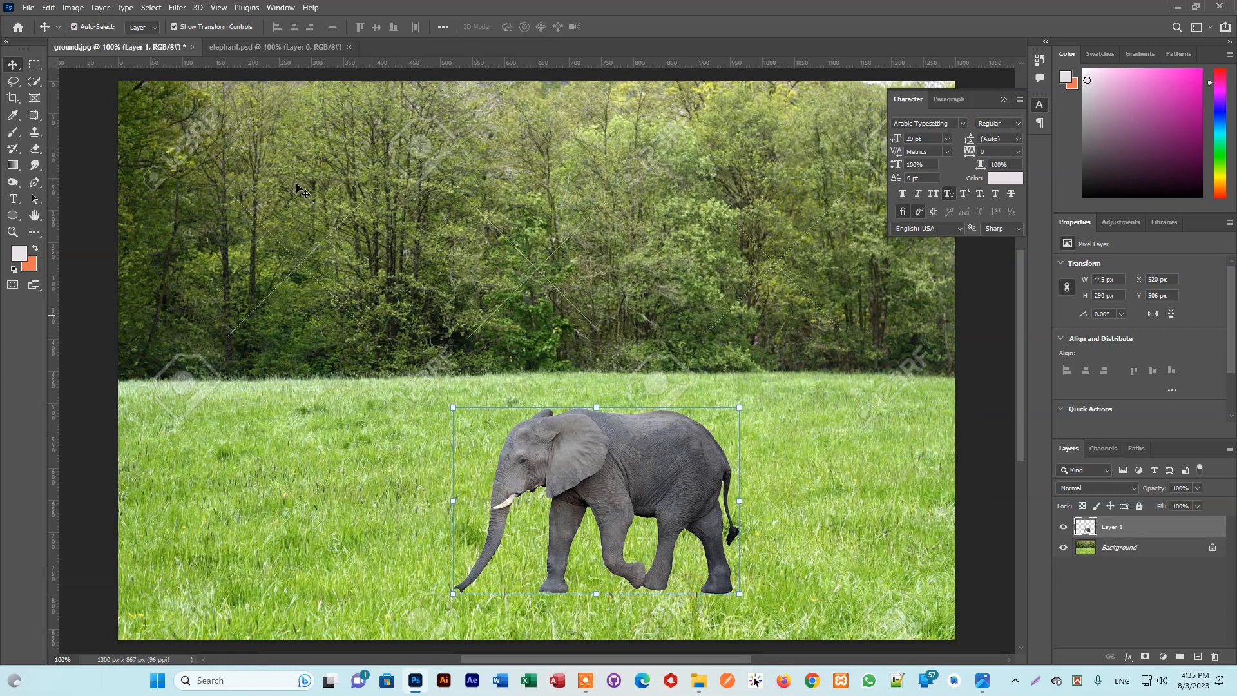
{"action": "left_click", "coordinate": [265, 47]}
{"action": "left_click", "coordinate": [348, 46]}
Unlock the Background layer of ground.jpg and reselect the elephant layer
{"action": "scroll", "coordinate": [635, 588], "scroll_direction": "down", "scroll_amount": 1}
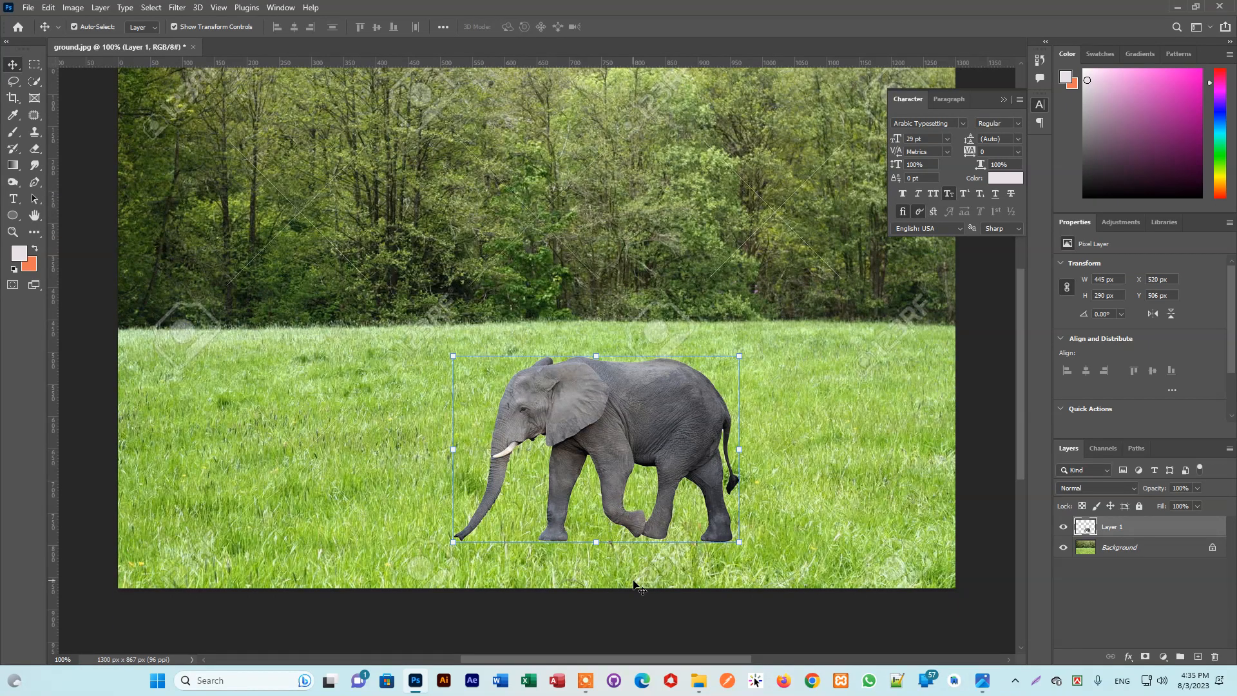
{"action": "left_click", "coordinate": [1213, 548]}
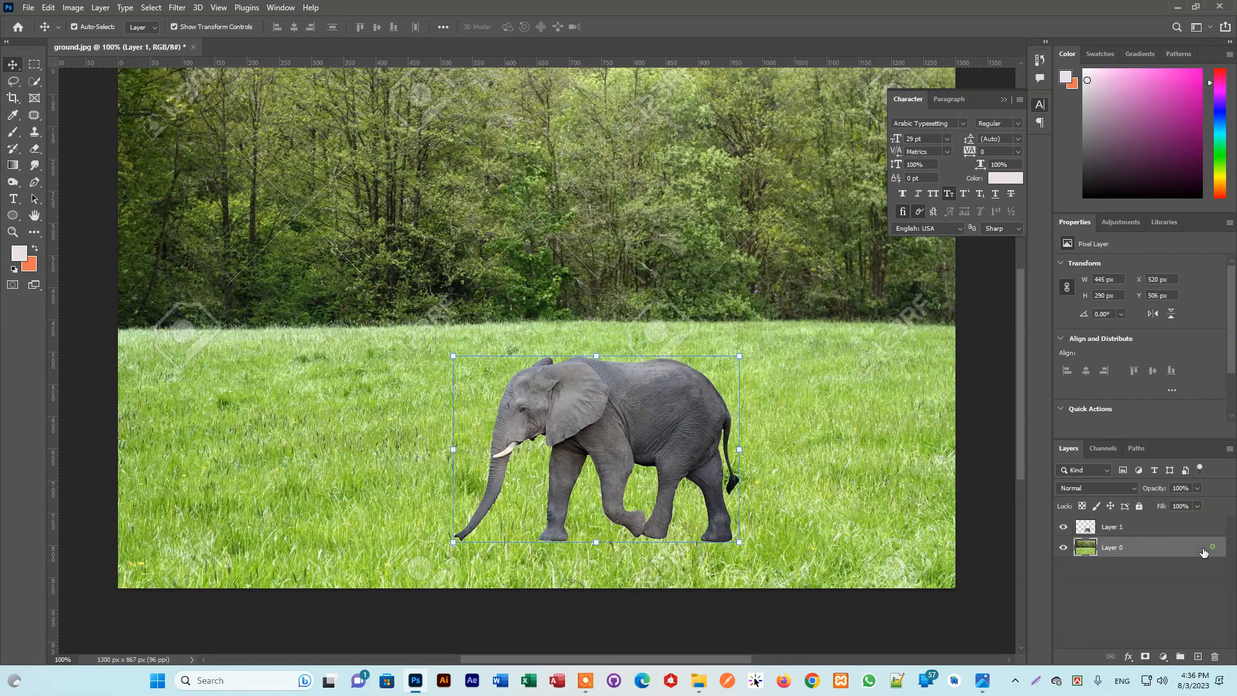
{"action": "left_click", "coordinate": [1116, 528]}
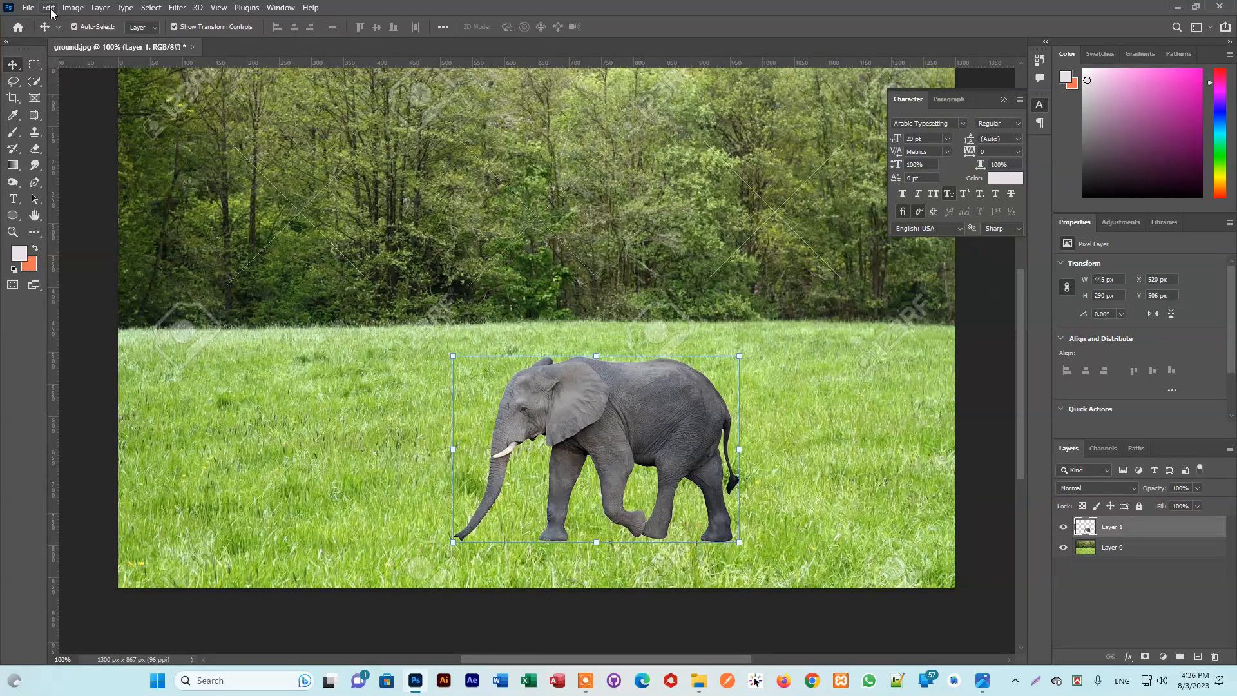
Open displace pic.jpg and copy its entire grass texture into ground.jpg as a new layer above the elephant
{"action": "left_click", "coordinate": [26, 7]}
{"action": "left_click", "coordinate": [43, 34]}
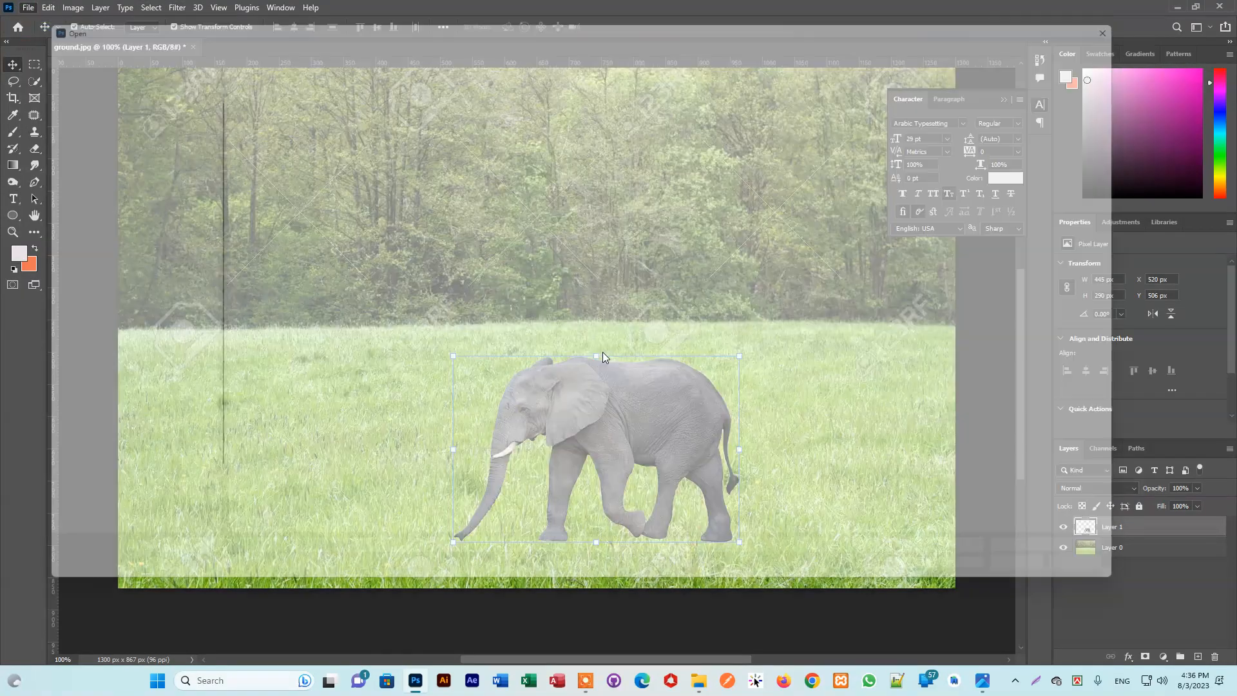
{"action": "left_click", "coordinate": [392, 106]}
{"action": "left_click", "coordinate": [1060, 588]}
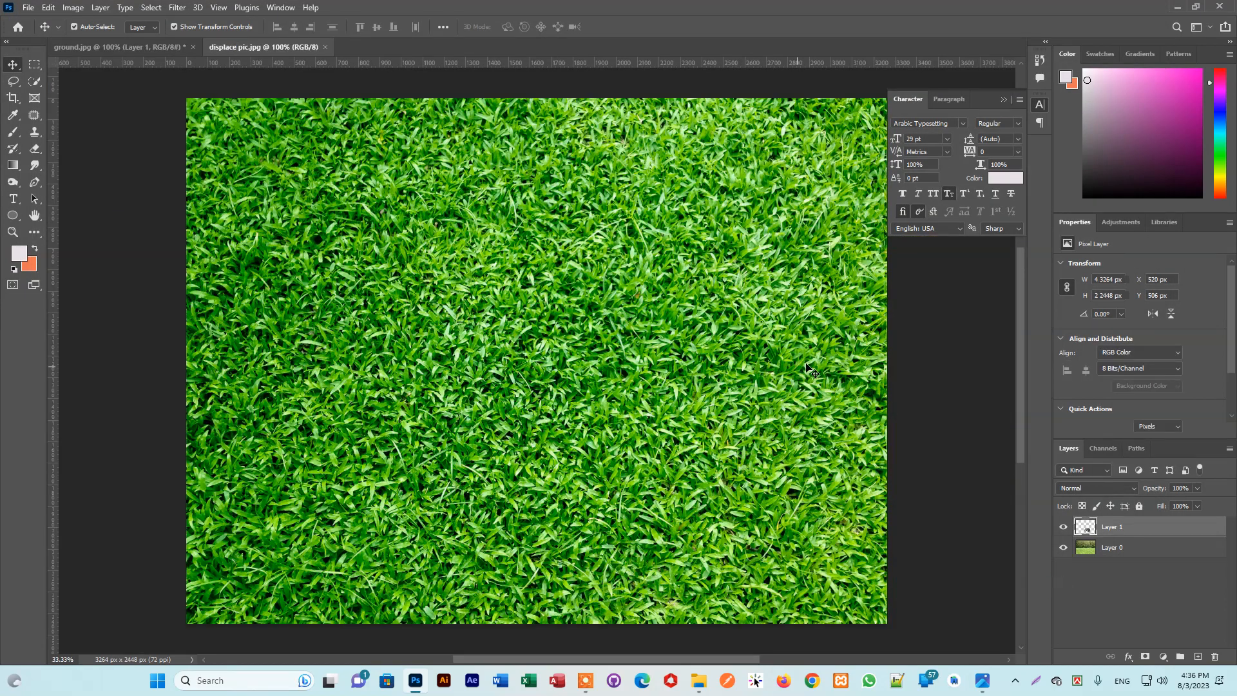
{"action": "key", "text": "ctrl+a"}
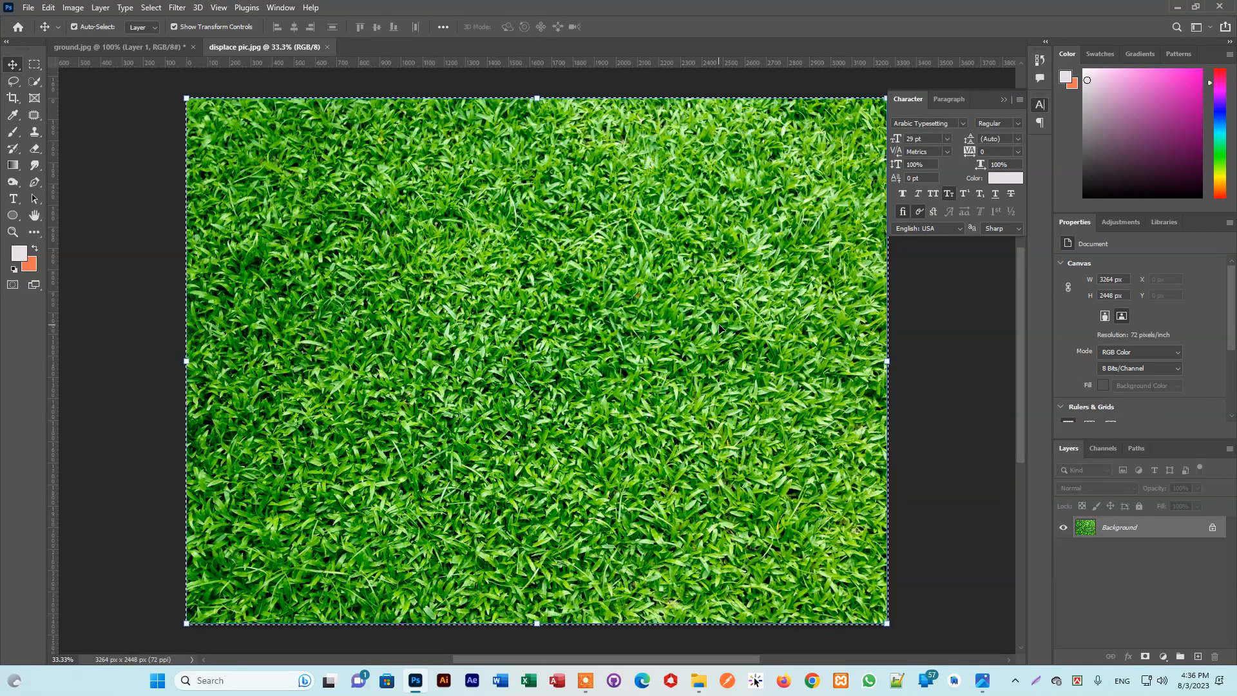
{"action": "left_click", "coordinate": [74, 26]}
{"action": "left_click", "coordinate": [114, 47]}
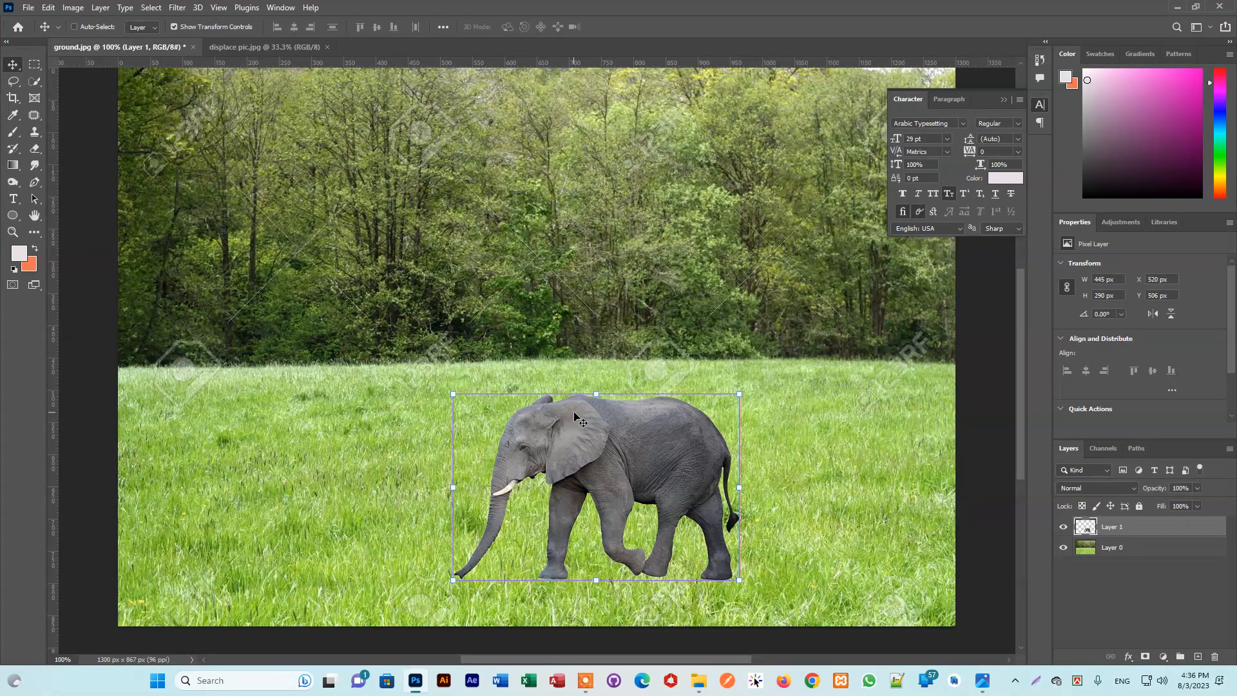
{"action": "key", "text": "ctrl+v"}
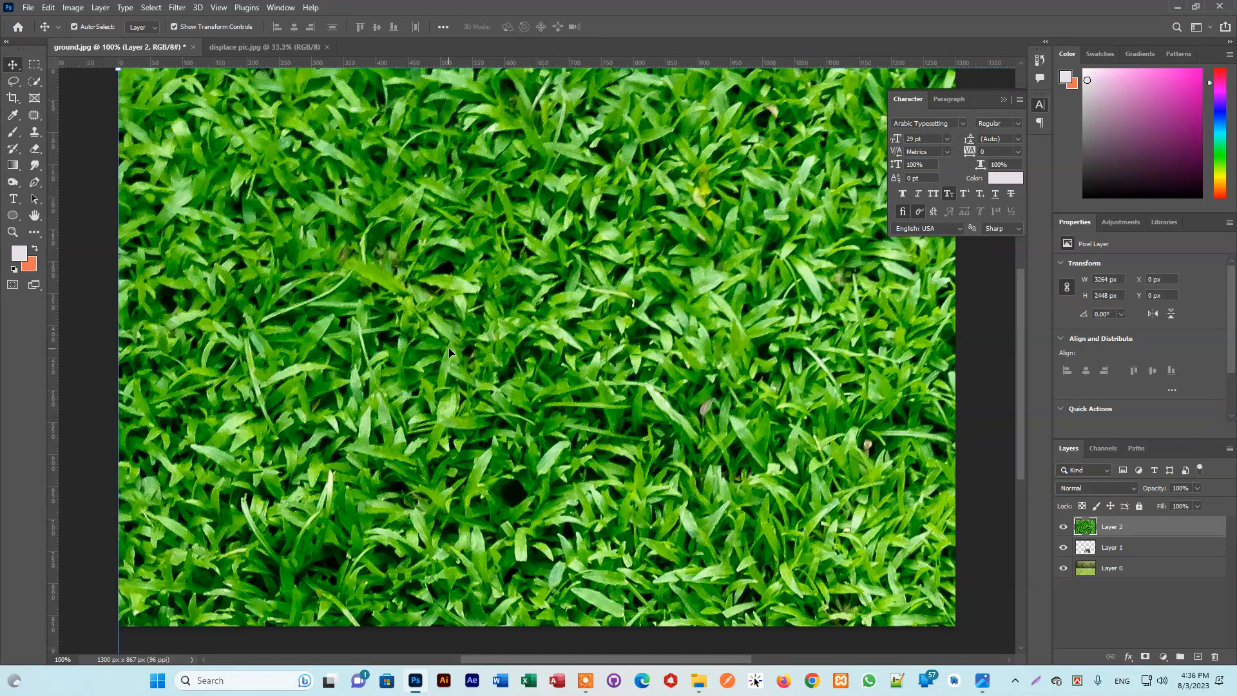
Scale the pasted grass texture down proportionally to about 14% near the elephant
{"action": "key", "text": "ctrl+minus"}
{"action": "key", "text": "ctrl+minus"}
{"action": "key", "text": "ctrl+minus"}
{"action": "key", "text": "ctrl+minus"}
{"action": "key", "text": "ctrl+minus"}
{"action": "key", "text": "ctrl+minus"}
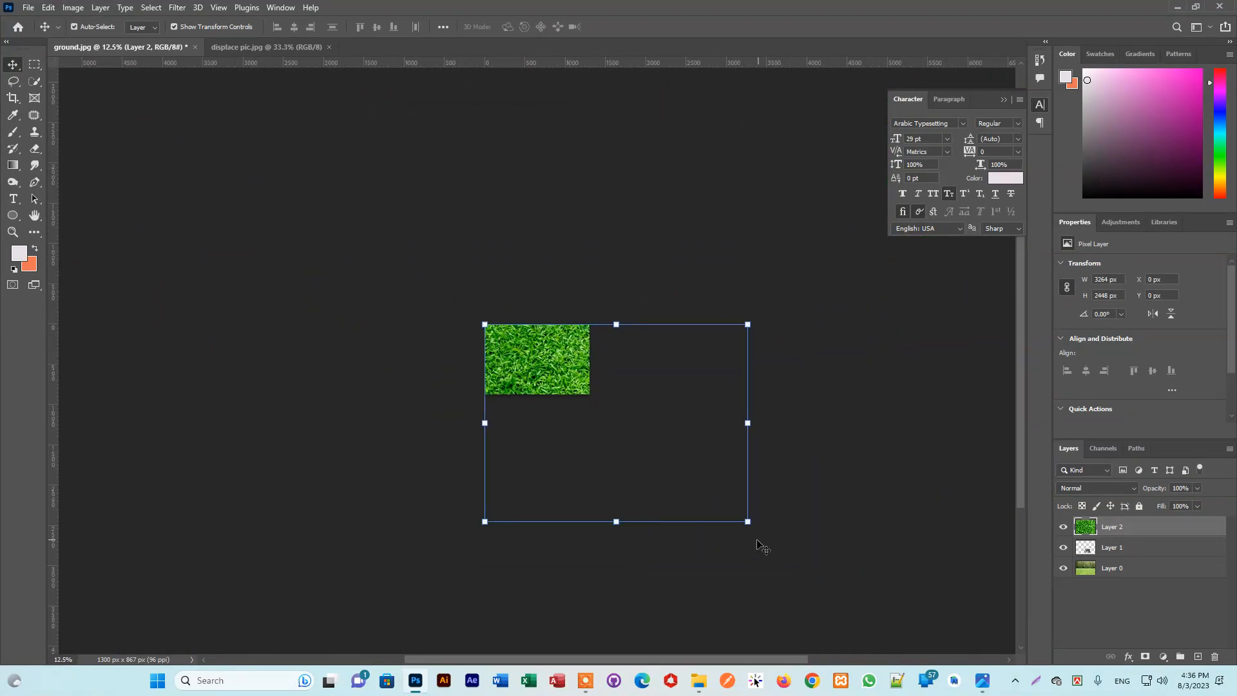
{"action": "left_click_drag", "start_coordinate": [699, 489], "coordinate": [550, 382]}
{"action": "key", "text": "ctrl+plus"}
{"action": "key", "text": "ctrl+plus"}
{"action": "key", "text": "ctrl+plus"}
{"action": "key", "text": "ctrl+plus"}
{"action": "key", "text": "ctrl+plus"}
{"action": "key", "text": "ctrl+plus"}
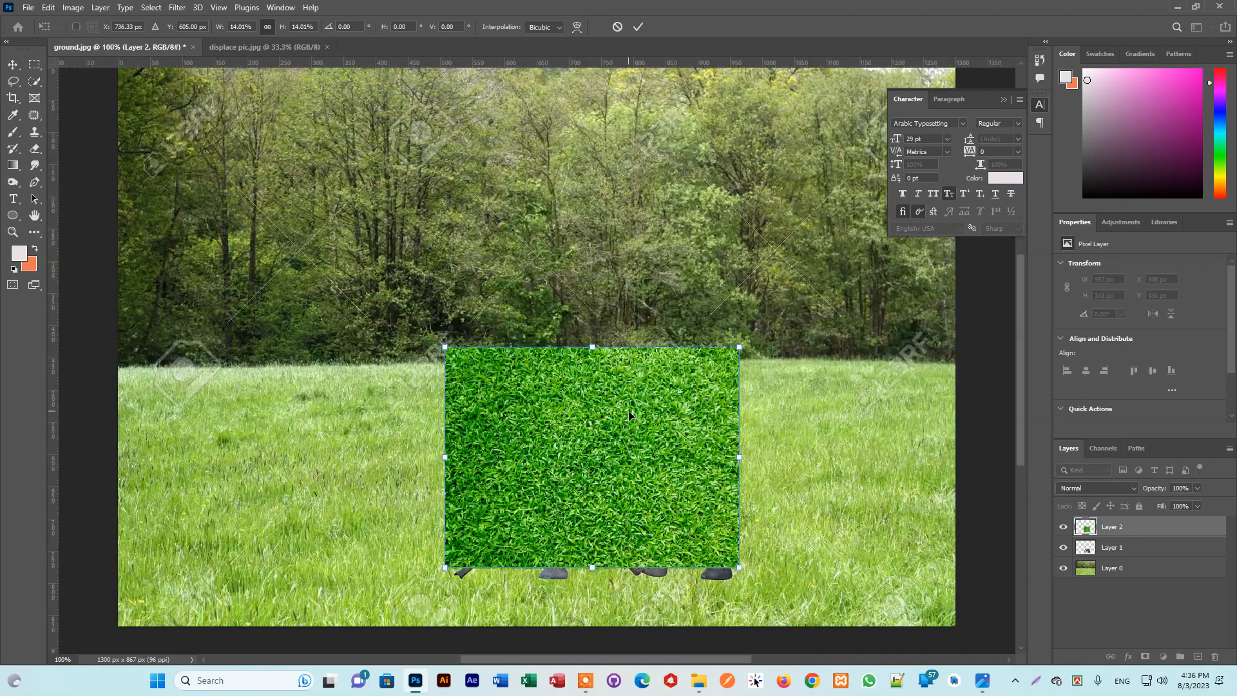
Move the grass texture down, enlarge it to about 15.11% so it covers the whole elephant, and commit the transform
{"action": "left_click_drag", "start_coordinate": [638, 438], "coordinate": [655, 486]}
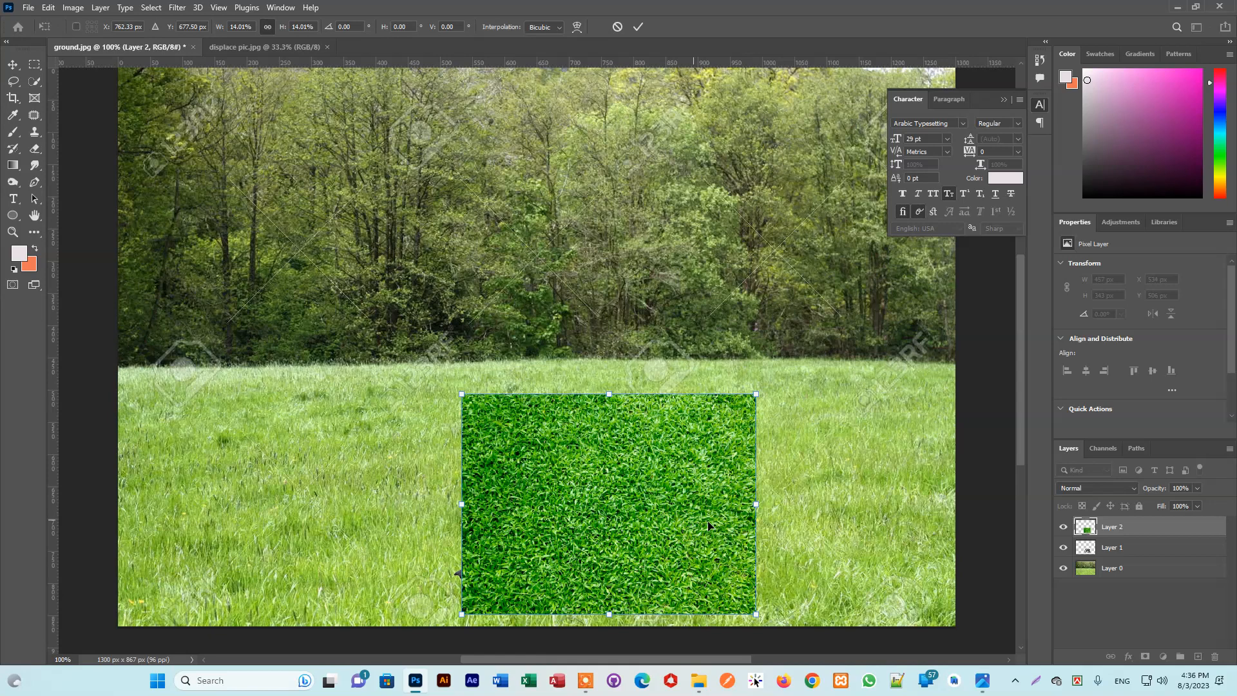
{"action": "left_click_drag", "start_coordinate": [462, 503], "coordinate": [439, 503]}
{"action": "mouse_move", "coordinate": [553, 540]}
{"action": "left_mouse_down"}
{"action": "mouse_move", "coordinate": [561, 425]}
{"action": "mouse_move", "coordinate": [562, 539]}
{"action": "left_mouse_up"}
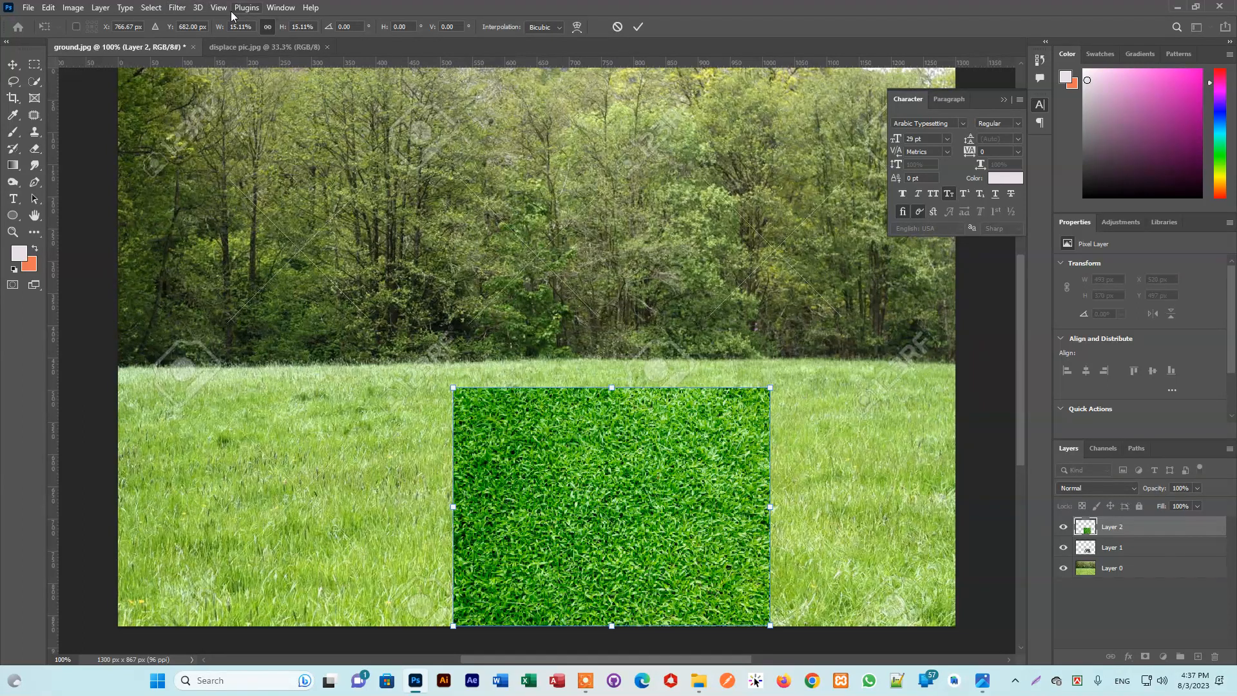
{"action": "left_click", "coordinate": [180, 9]}
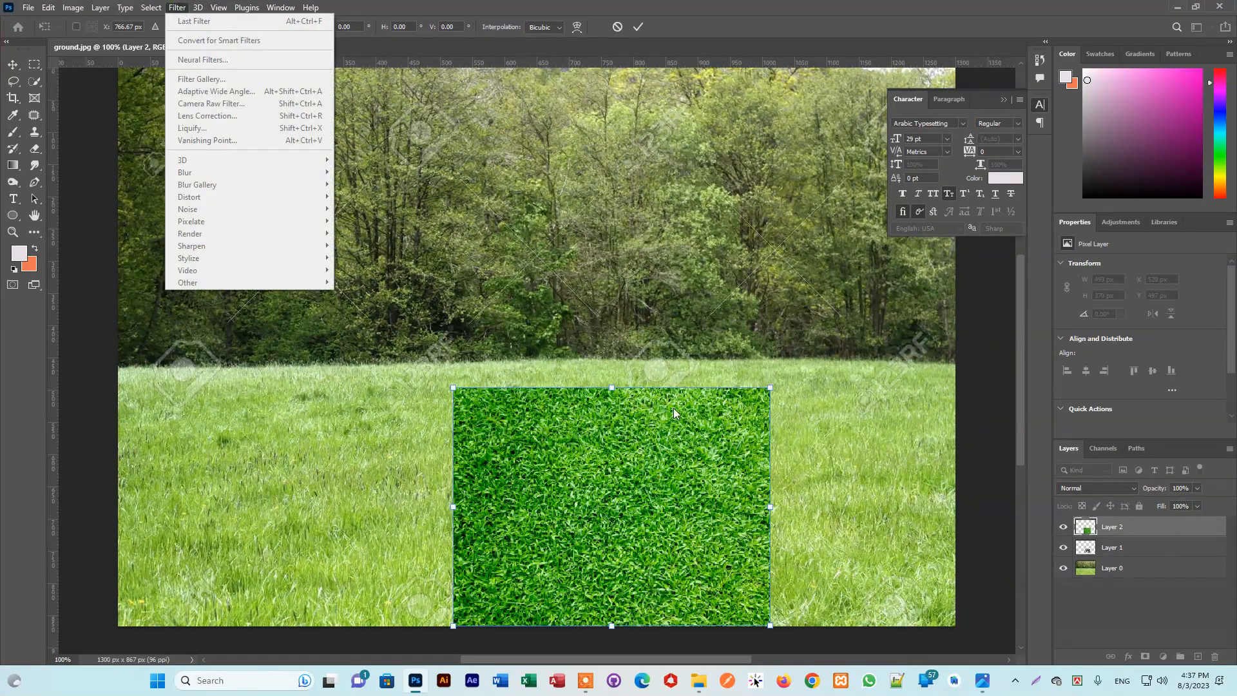
{"action": "left_click", "coordinate": [869, 337]}
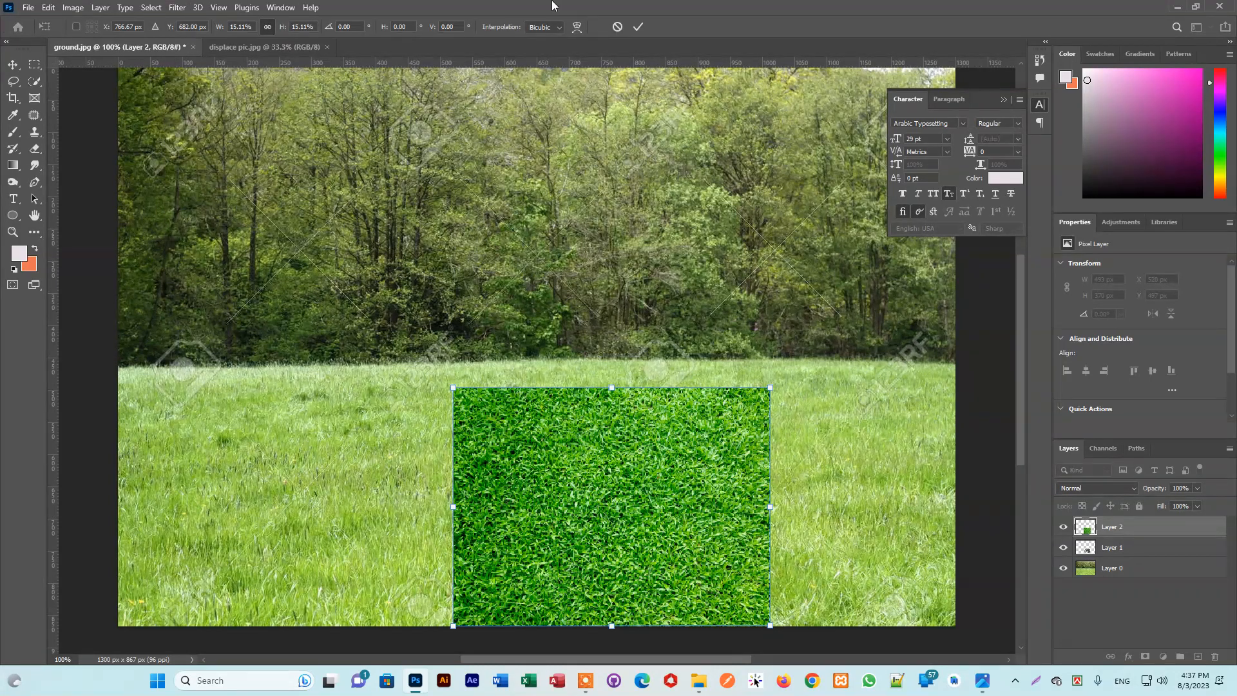
{"action": "left_click", "coordinate": [638, 26]}
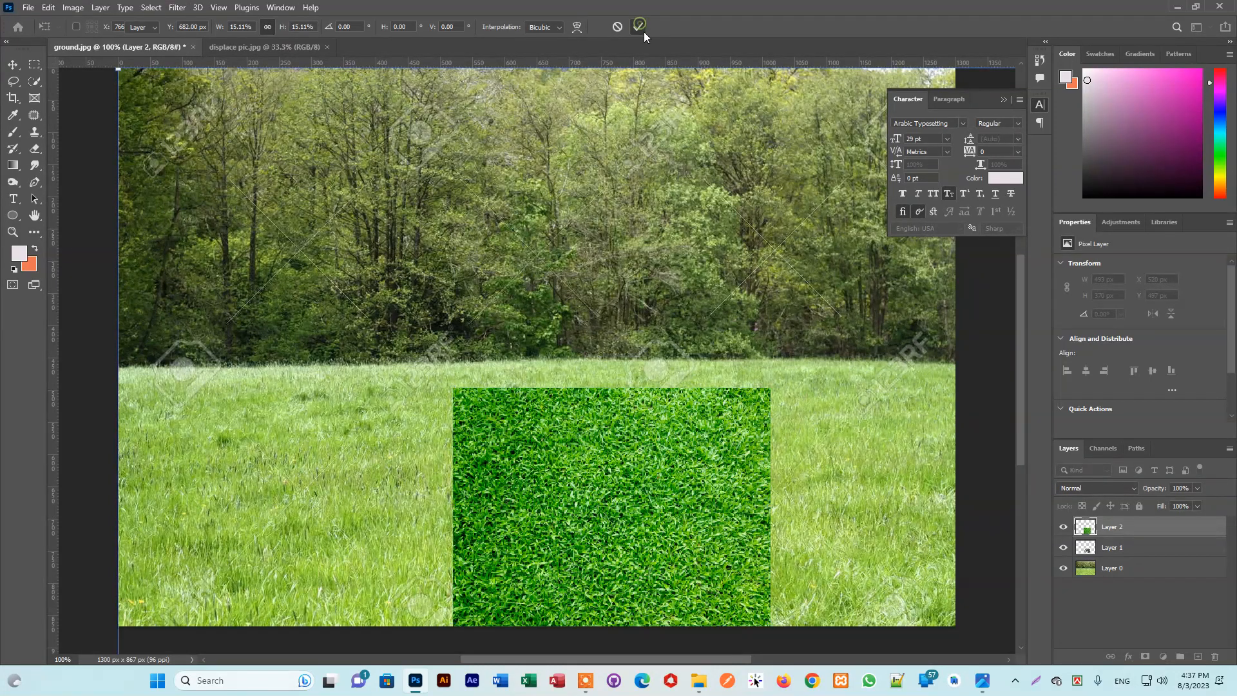
Apply the Displace filter to the grass layer at scale 10 with Stretch To Fit and Repeat Edge Pixels, using elephant.psd as the map
{"action": "left_click", "coordinate": [1159, 549]}
{"action": "left_click", "coordinate": [1109, 528]}
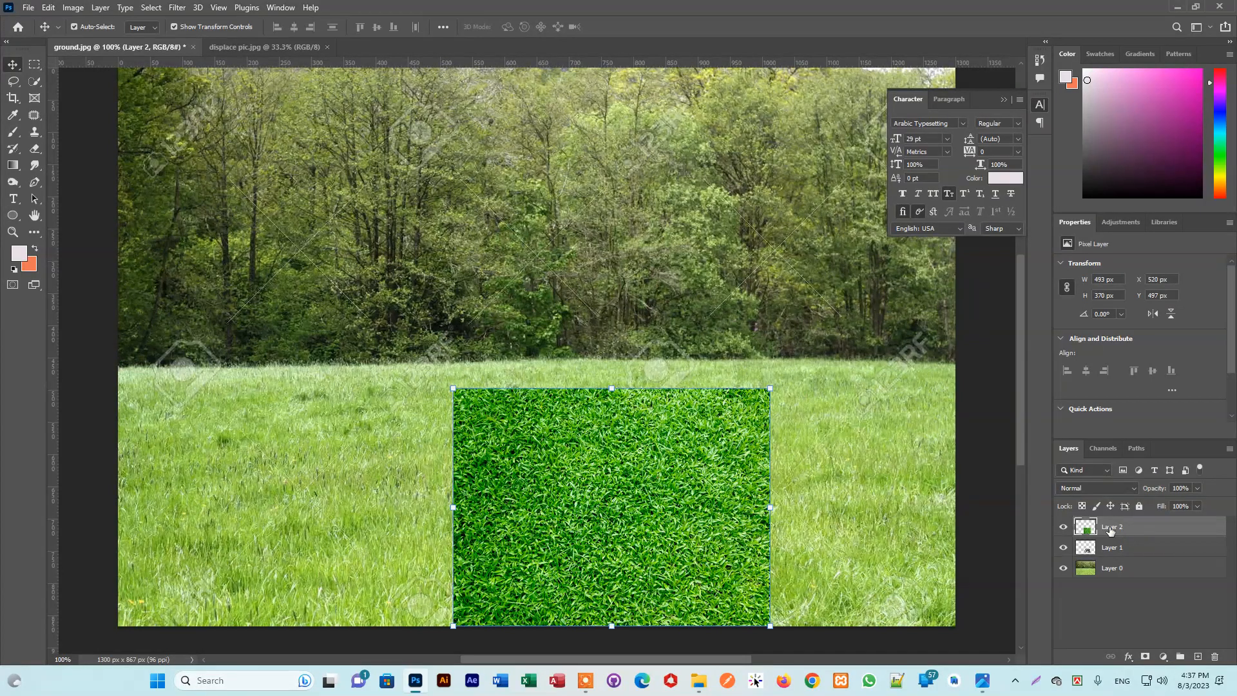
{"action": "left_click", "coordinate": [159, 7]}
{"action": "mouse_move", "coordinate": [176, 7]}
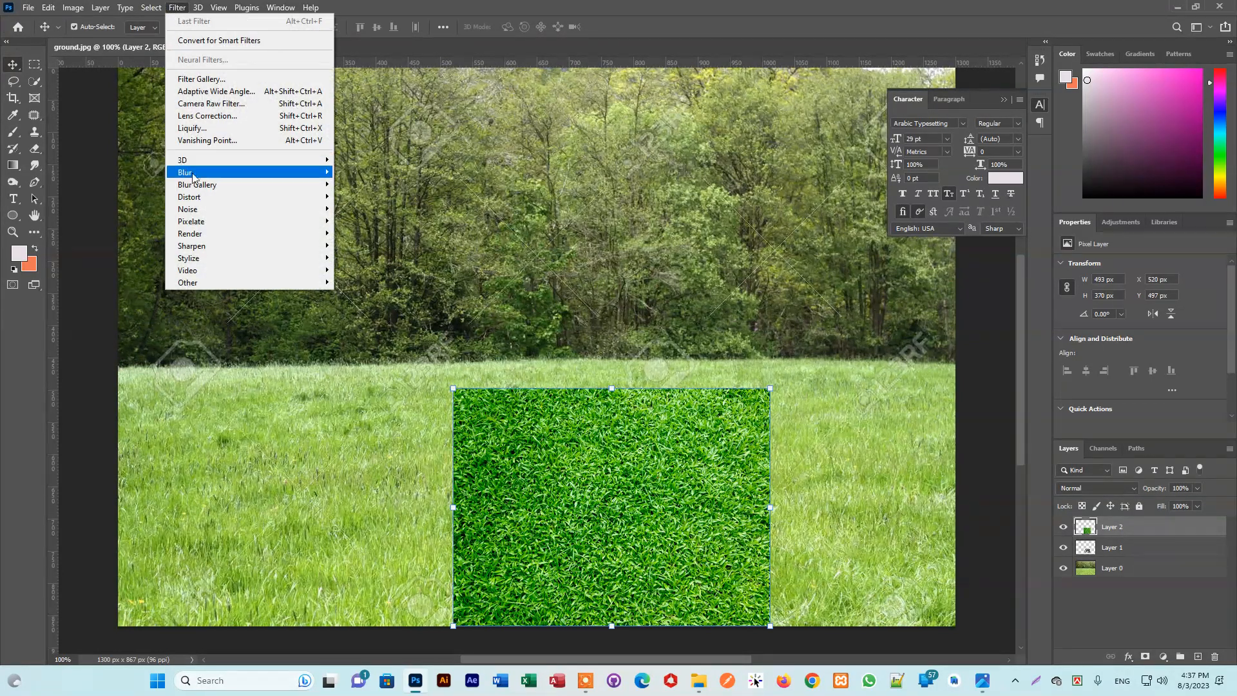
{"action": "mouse_move", "coordinate": [197, 201]}
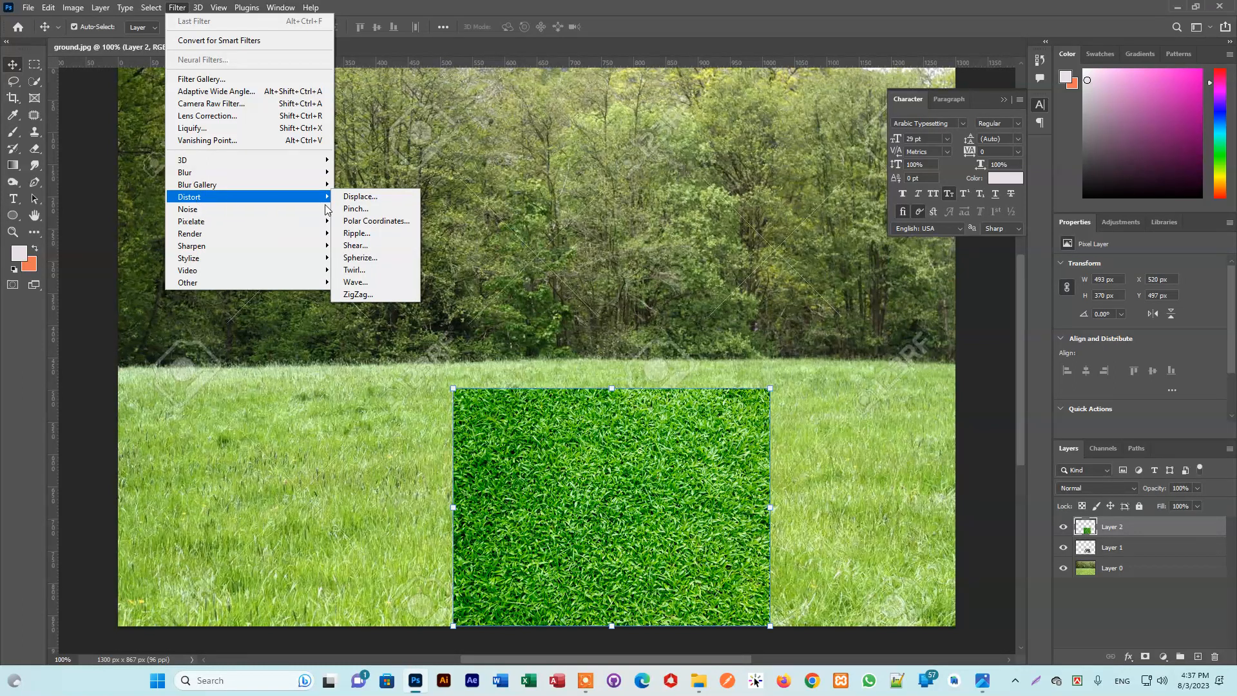
{"action": "left_click", "coordinate": [393, 202]}
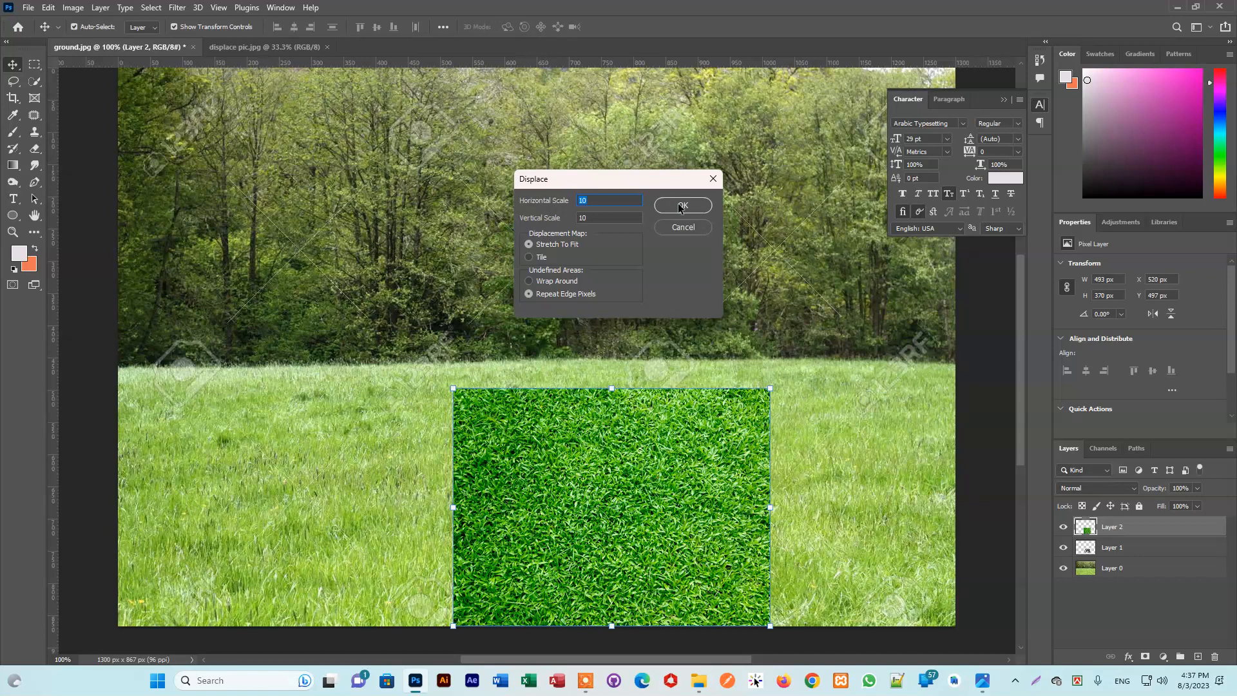
{"action": "left_click", "coordinate": [699, 209]}
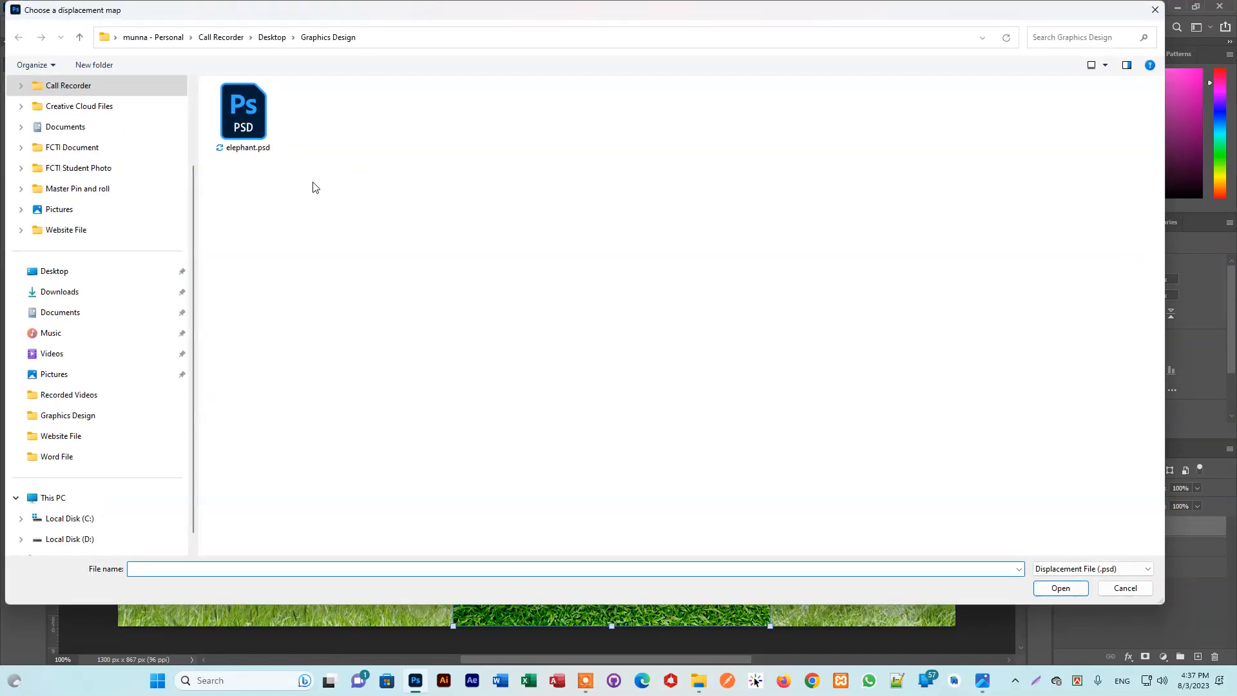
{"action": "left_click", "coordinate": [261, 139]}
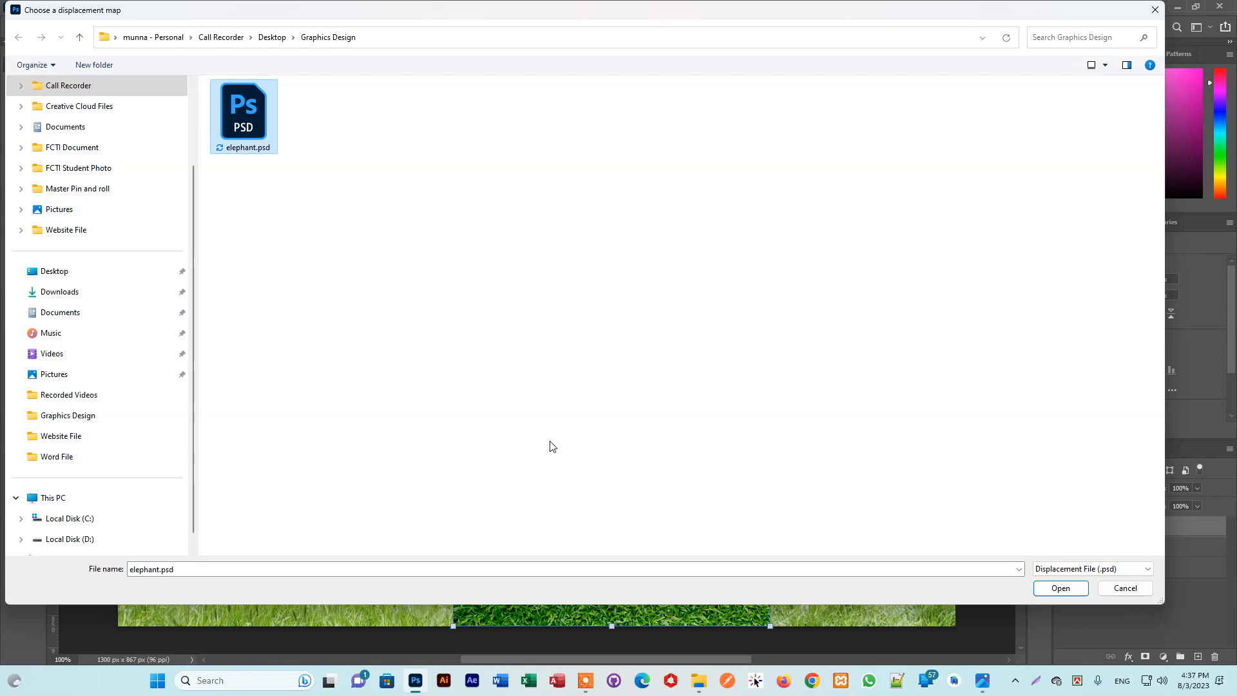
{"action": "left_click", "coordinate": [1059, 588]}
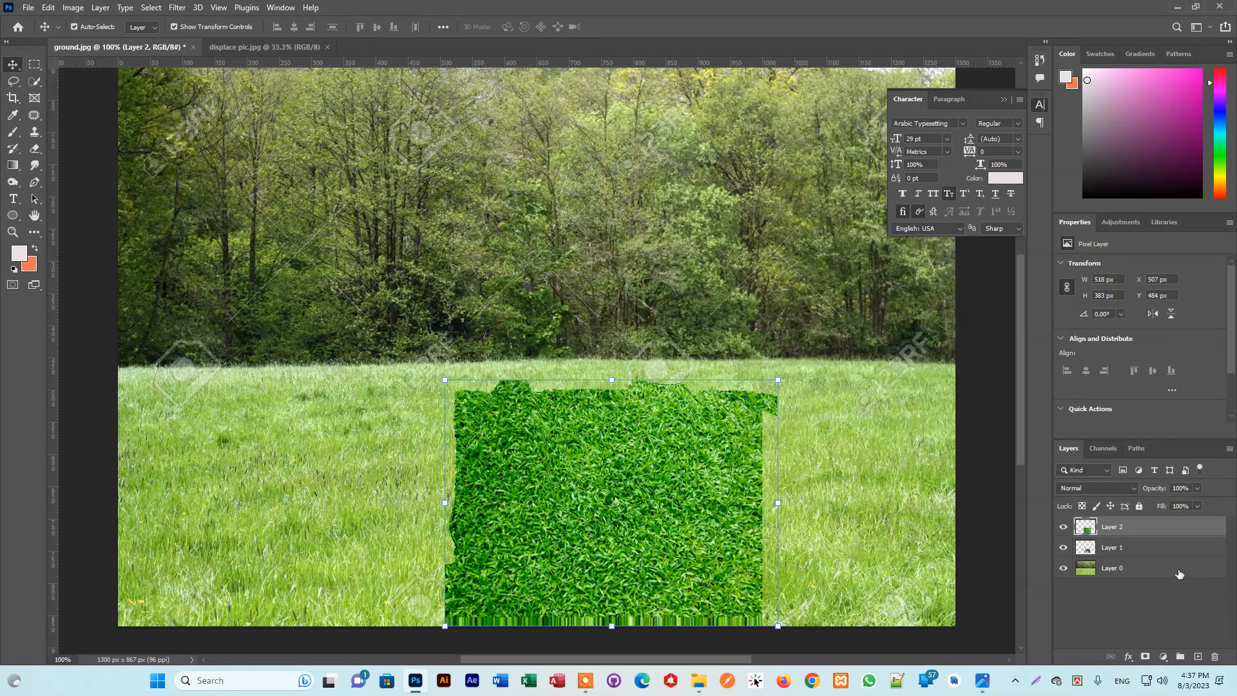
Mask the grass layer to the elephant's outline and set its blending mode to Multiply
{"action": "left_click", "coordinate": [1089, 553], "text": "ctrl"}
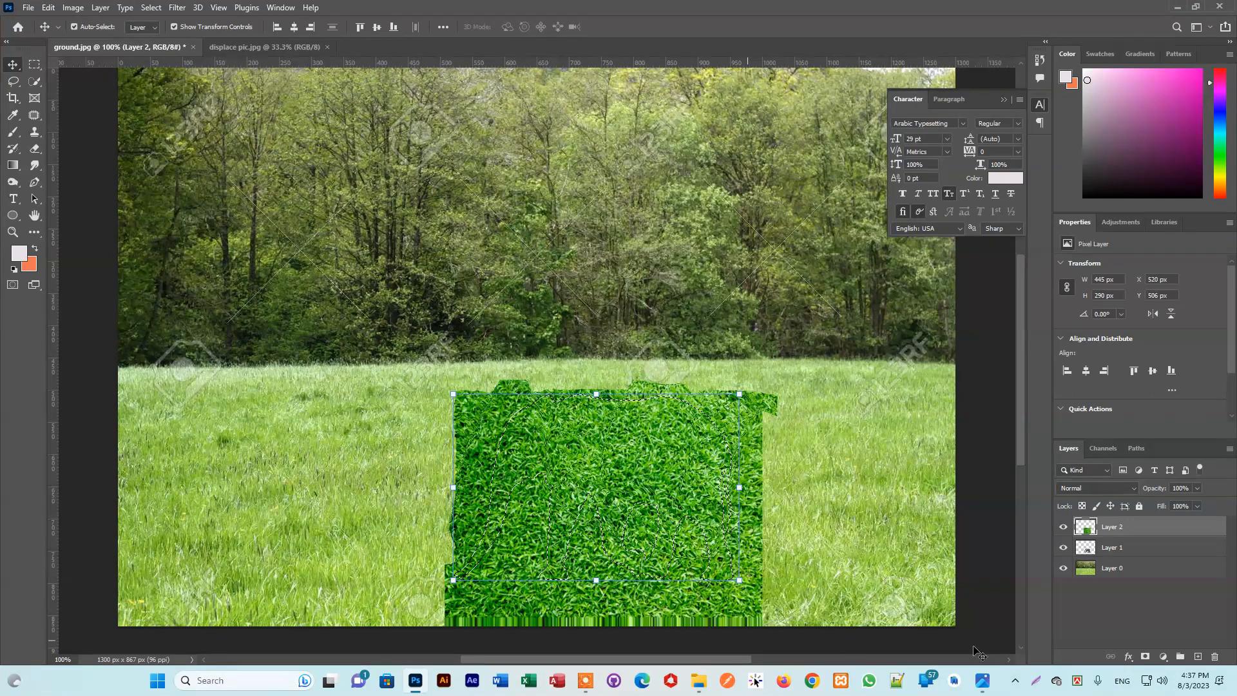
{"action": "left_click", "coordinate": [1147, 657]}
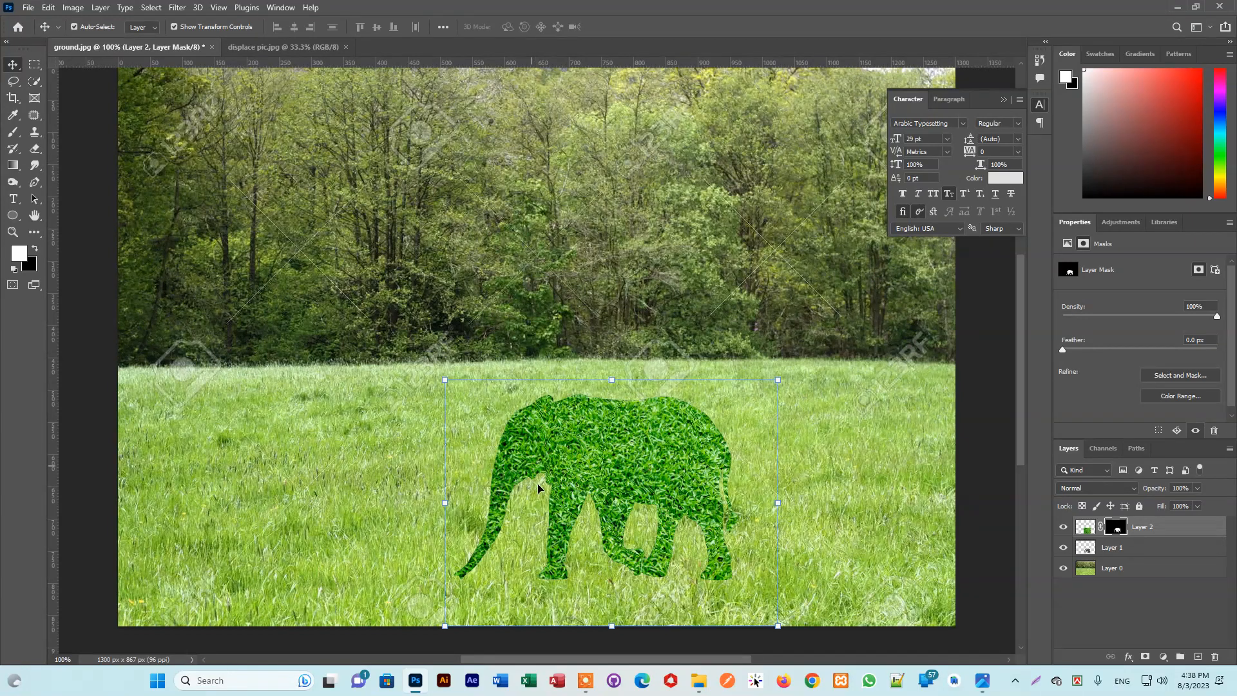
{"action": "left_click", "coordinate": [1117, 487]}
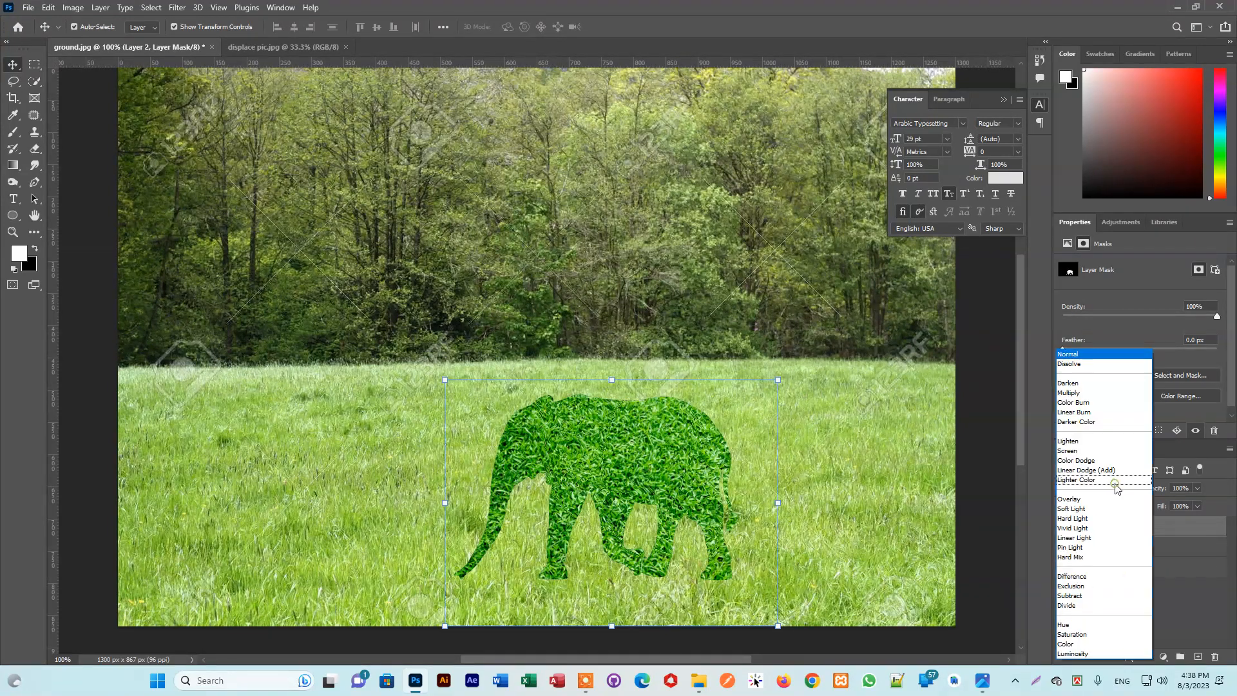
{"action": "left_click", "coordinate": [1085, 395]}
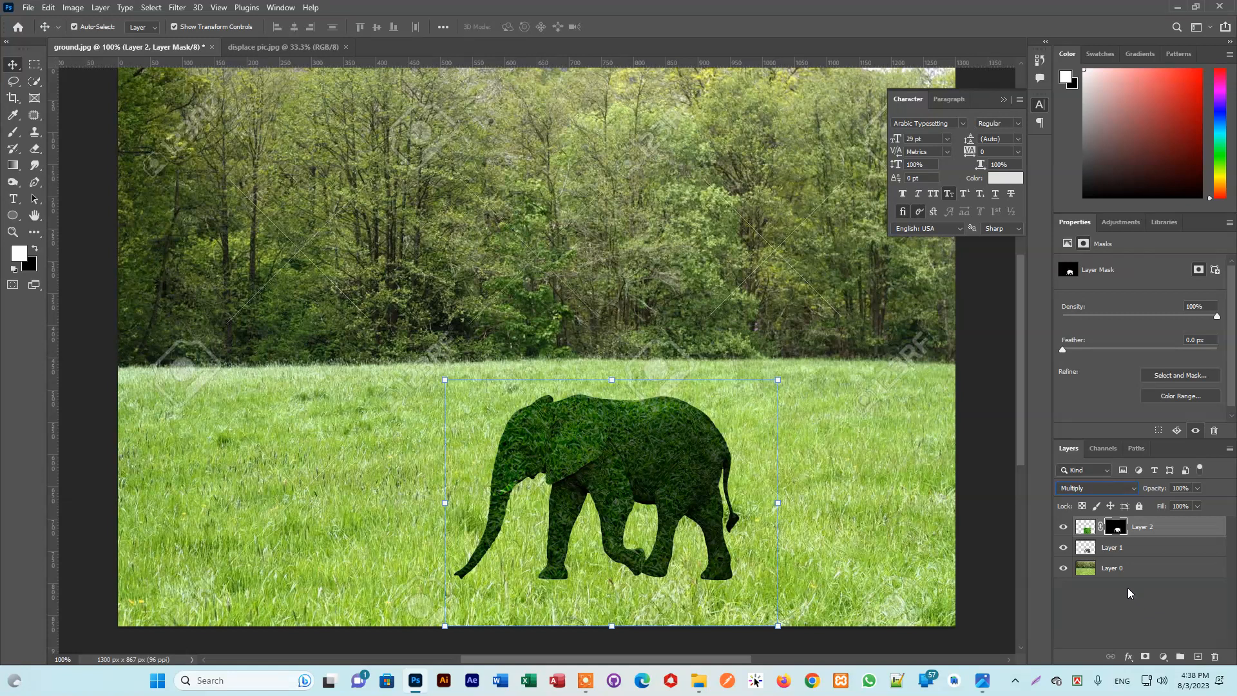
{"action": "key", "text": "ctrl+l"}
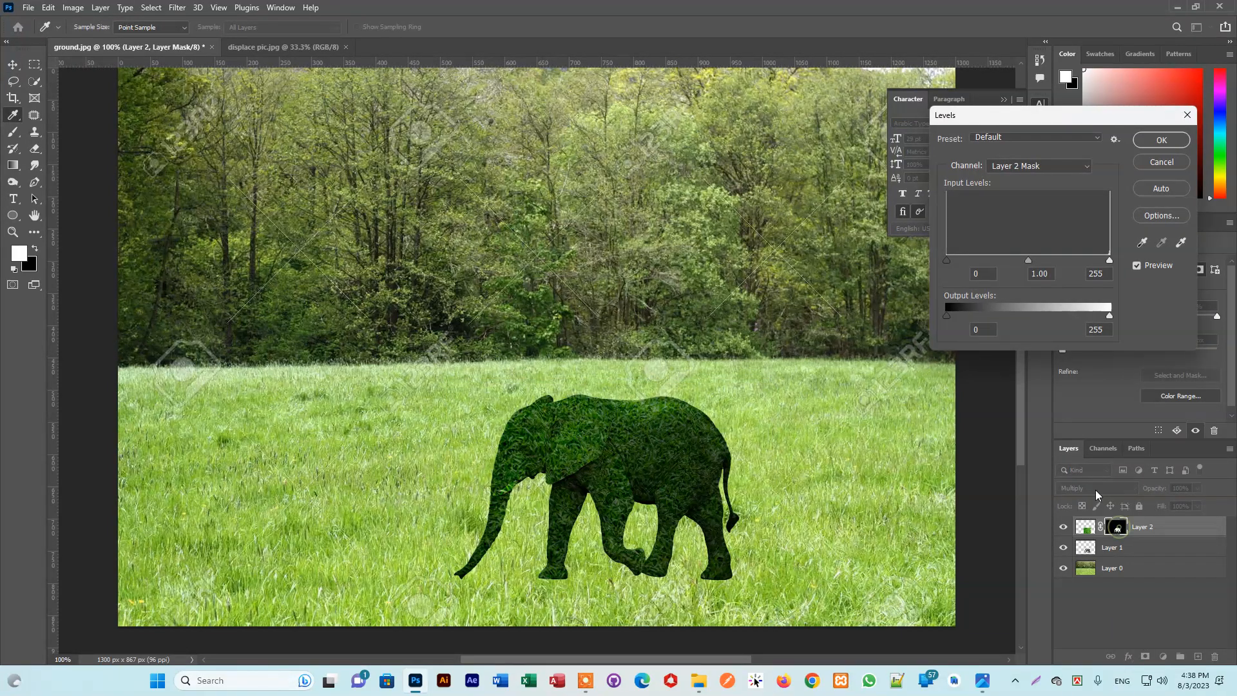
{"action": "left_click", "coordinate": [1174, 165]}
{"action": "left_click", "coordinate": [1153, 528]}
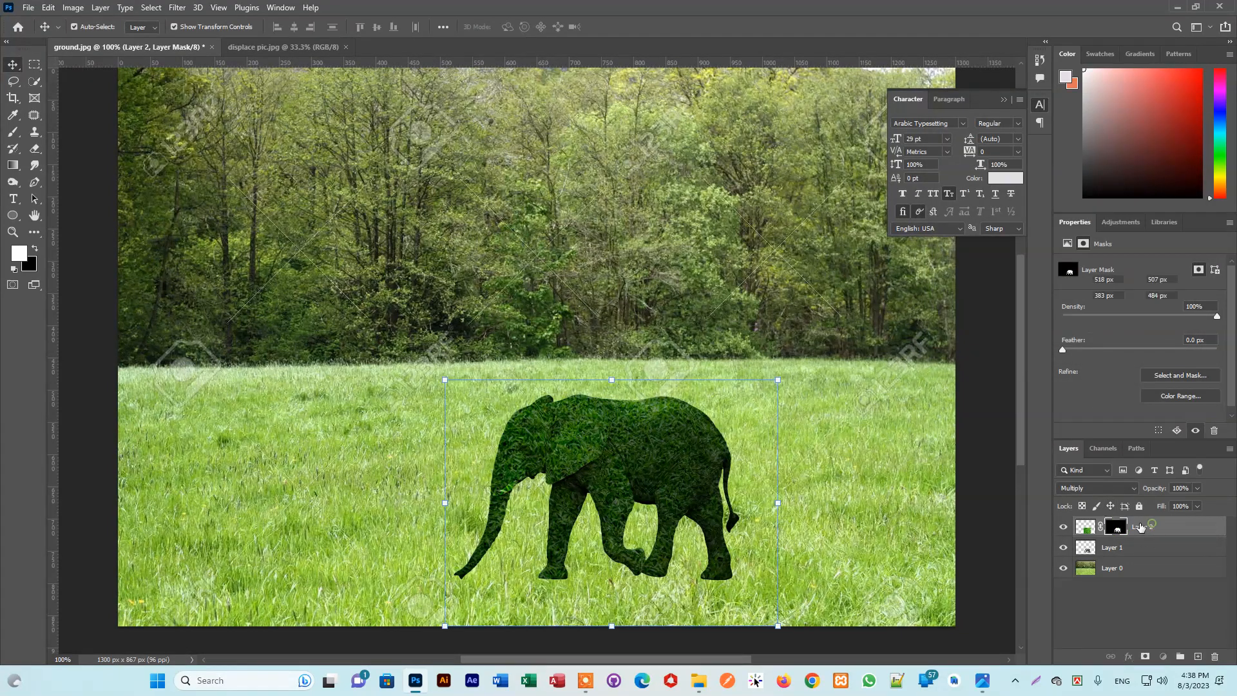
Adjust the Levels of Layer 2's mask, raising the shadow input and setting the midtone input to 0.15
{"action": "left_click", "coordinate": [1116, 528]}
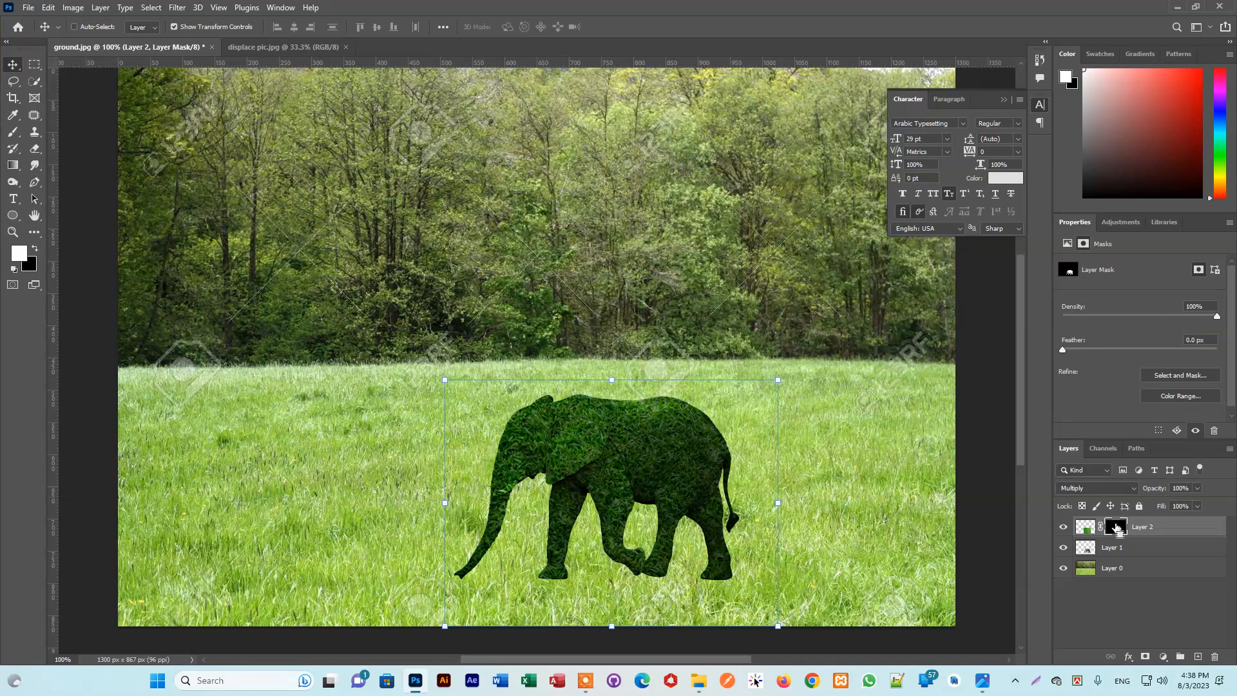
{"action": "key", "text": "ctrl+l"}
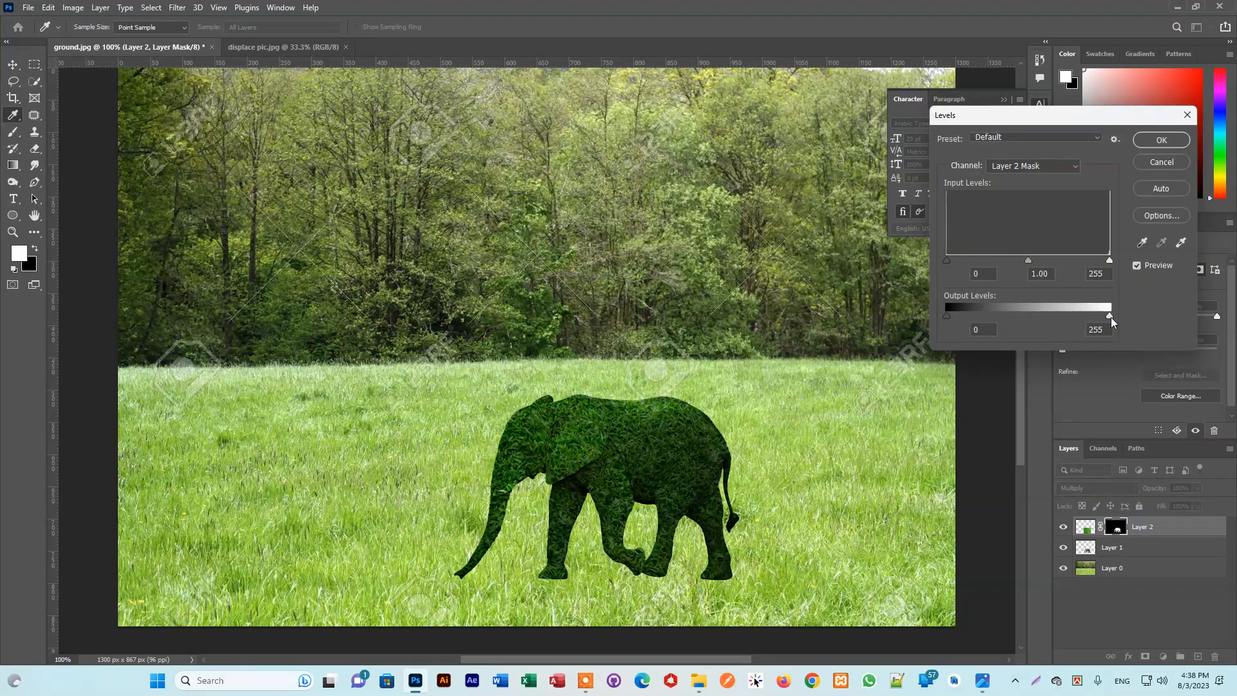
{"action": "left_click_drag", "start_coordinate": [1109, 318], "coordinate": [1139, 316]}
{"action": "left_click_drag", "start_coordinate": [948, 316], "coordinate": [878, 317]}
{"action": "left_click_drag", "start_coordinate": [946, 260], "coordinate": [1099, 264]}
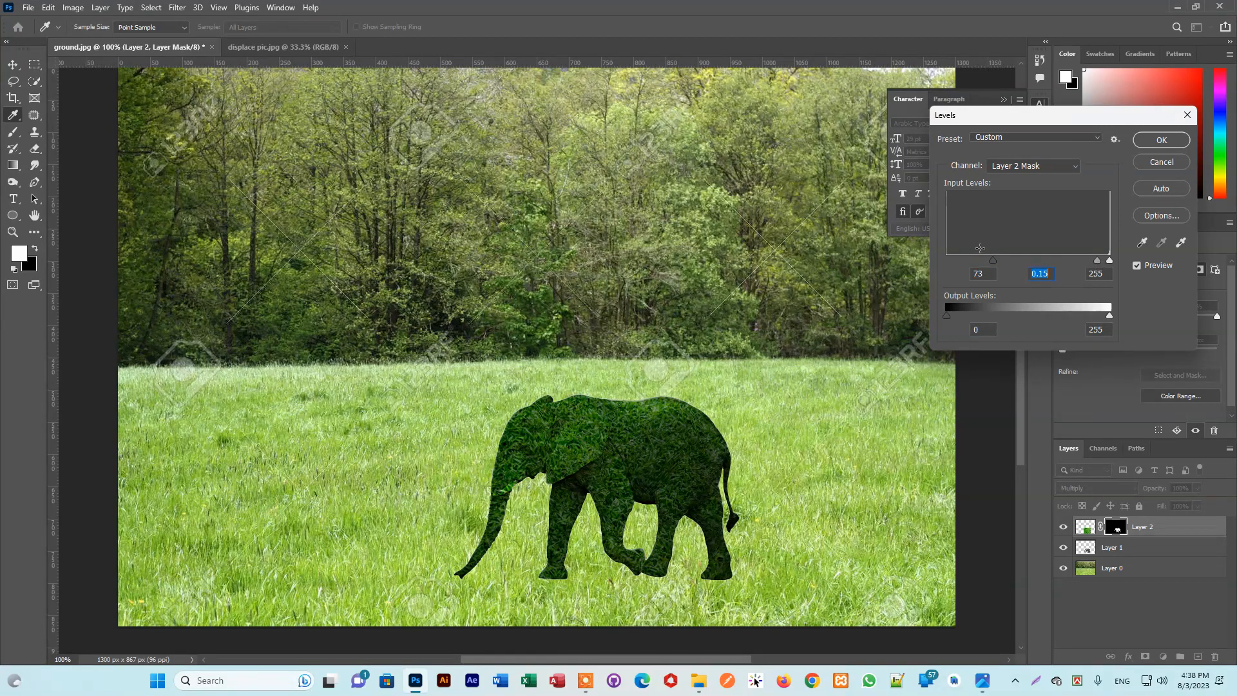
{"action": "left_click_drag", "start_coordinate": [993, 262], "coordinate": [1055, 264]}
{"action": "left_click", "coordinate": [1174, 148]}
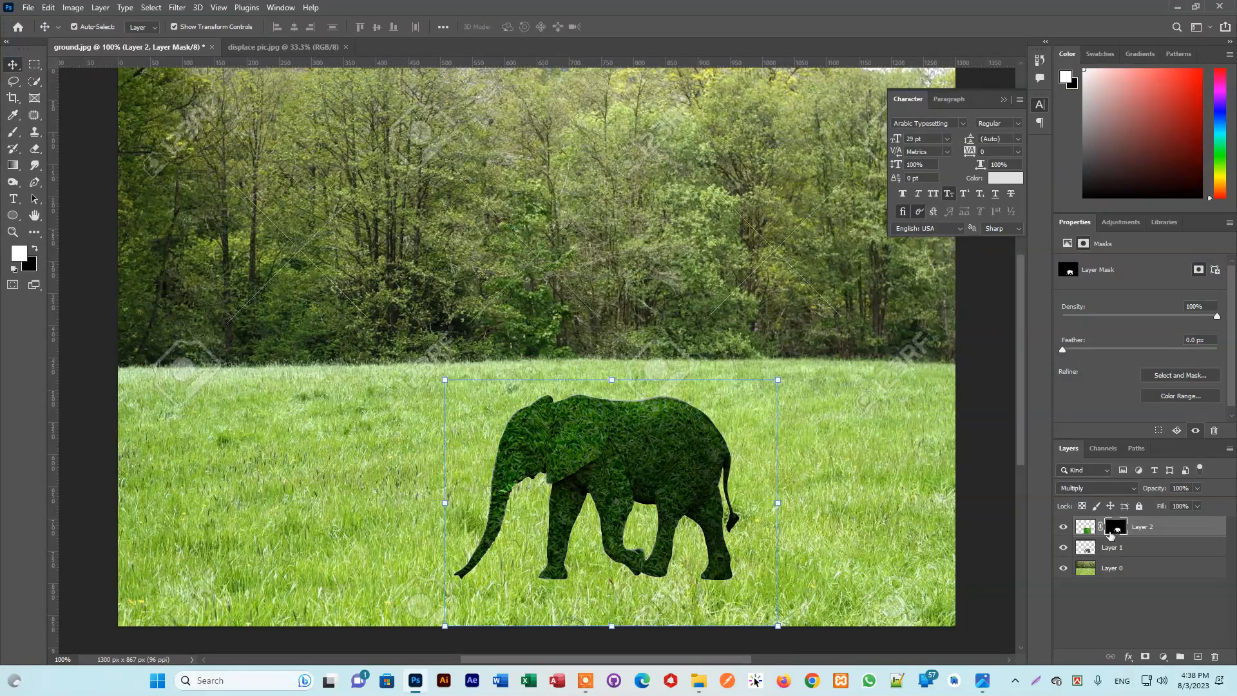
Lighten the grass texture on Layer 2 with Levels, setting the midtone input to 1.2 and the black output level to 43
{"action": "left_click", "coordinate": [1086, 528]}
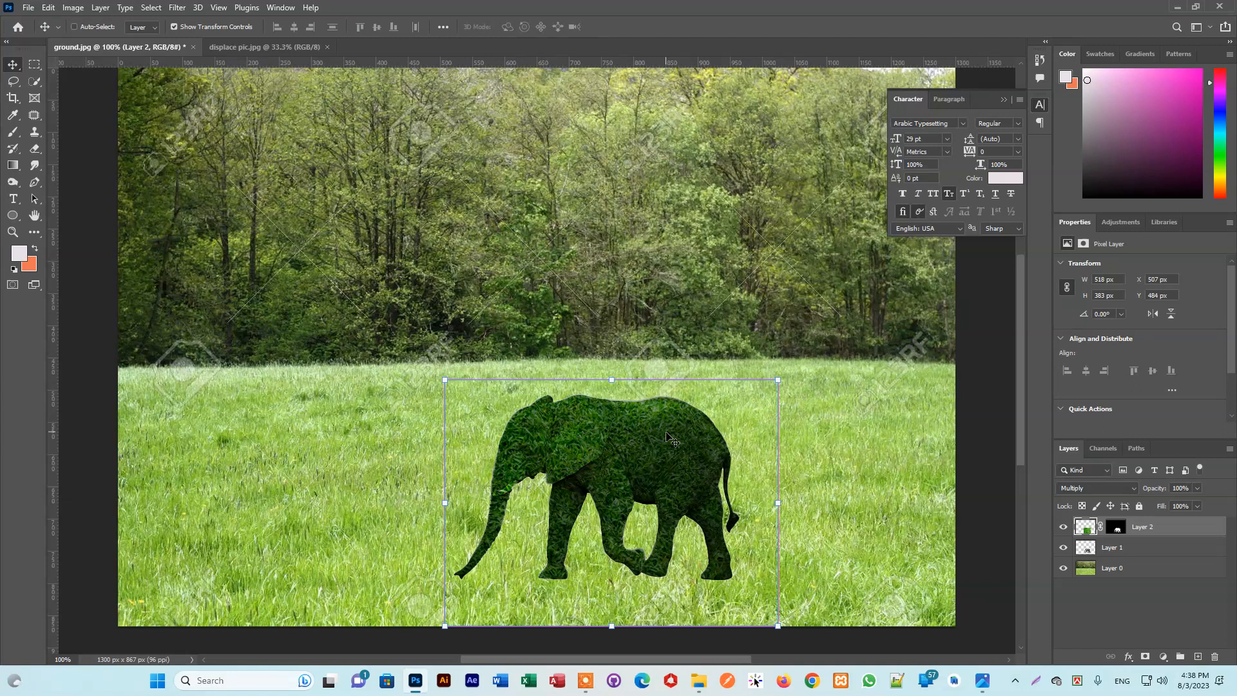
{"action": "key", "text": "ctrl+l"}
{"action": "left_click_drag", "start_coordinate": [947, 259], "coordinate": [868, 238]}
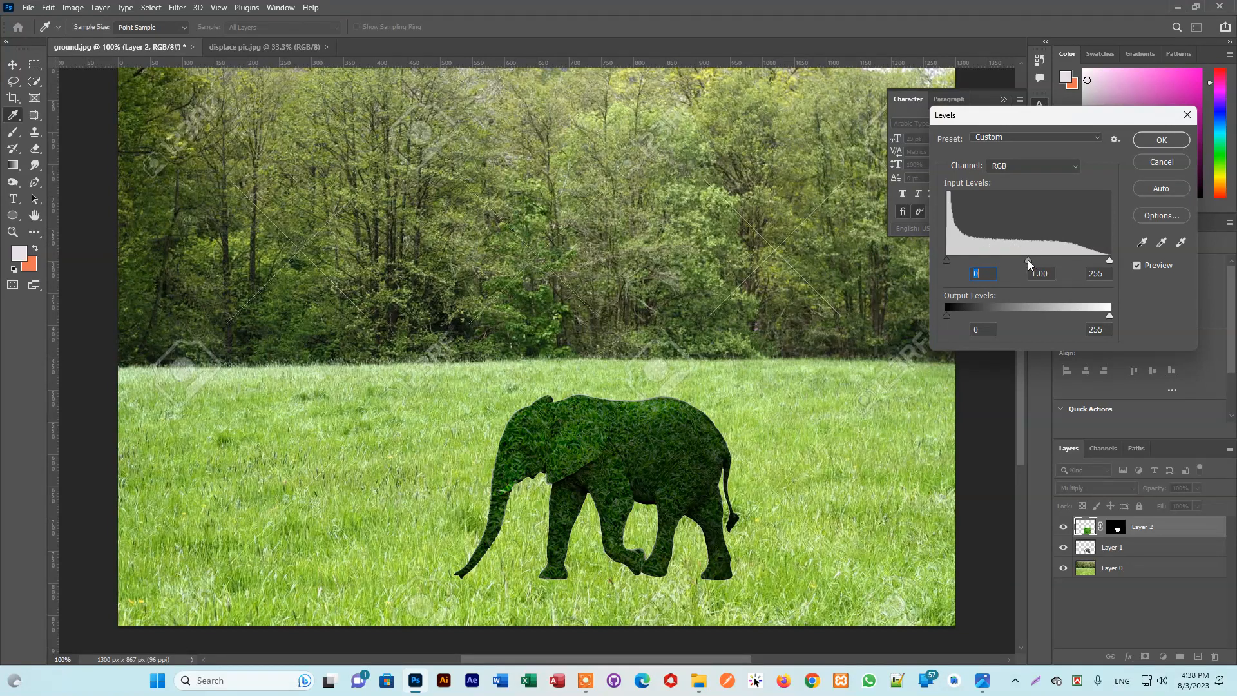
{"action": "mouse_move", "coordinate": [1002, 259]}
{"action": "left_mouse_down"}
{"action": "mouse_move", "coordinate": [961, 259]}
{"action": "mouse_move", "coordinate": [1018, 265]}
{"action": "left_mouse_up"}
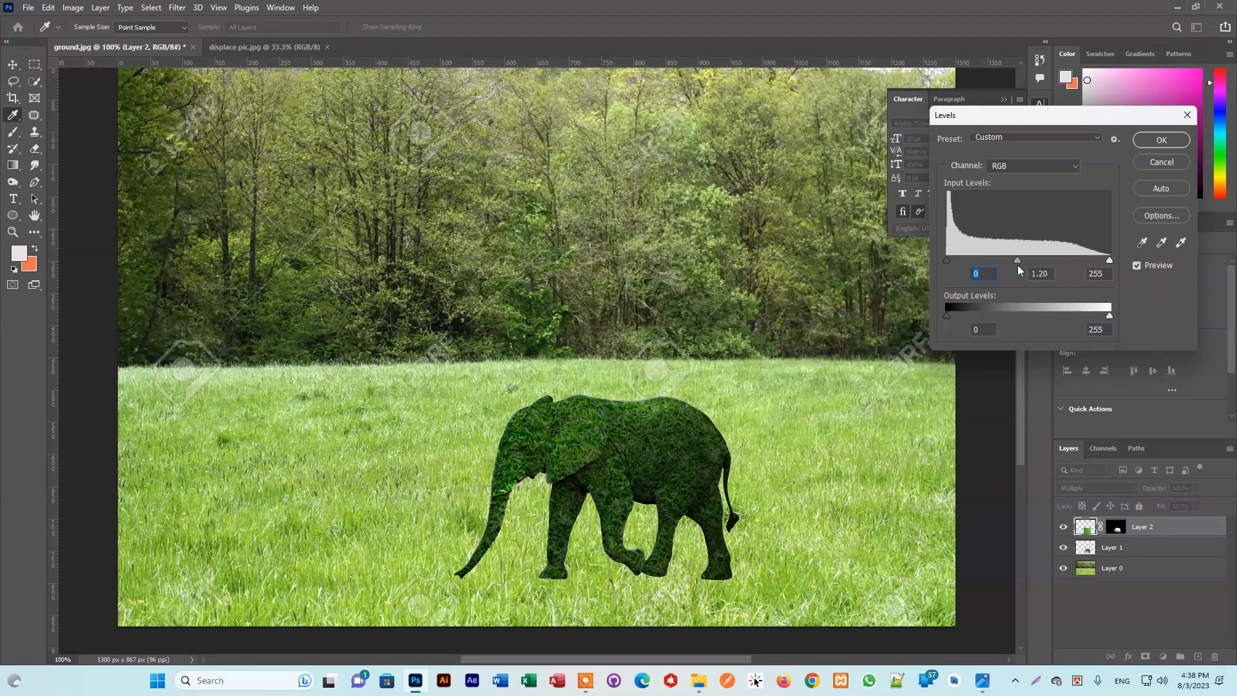
{"action": "left_click_drag", "start_coordinate": [1099, 315], "coordinate": [1139, 320]}
{"action": "left_click_drag", "start_coordinate": [949, 313], "coordinate": [975, 315]}
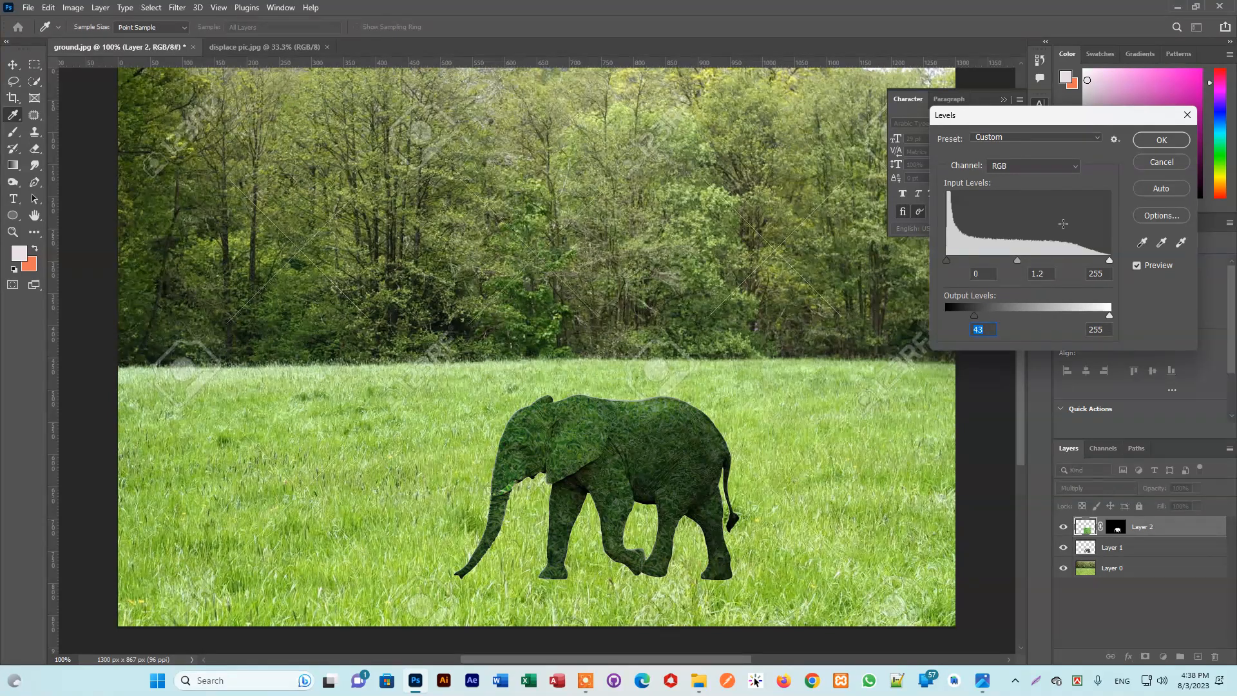
{"action": "left_click", "coordinate": [1161, 139]}
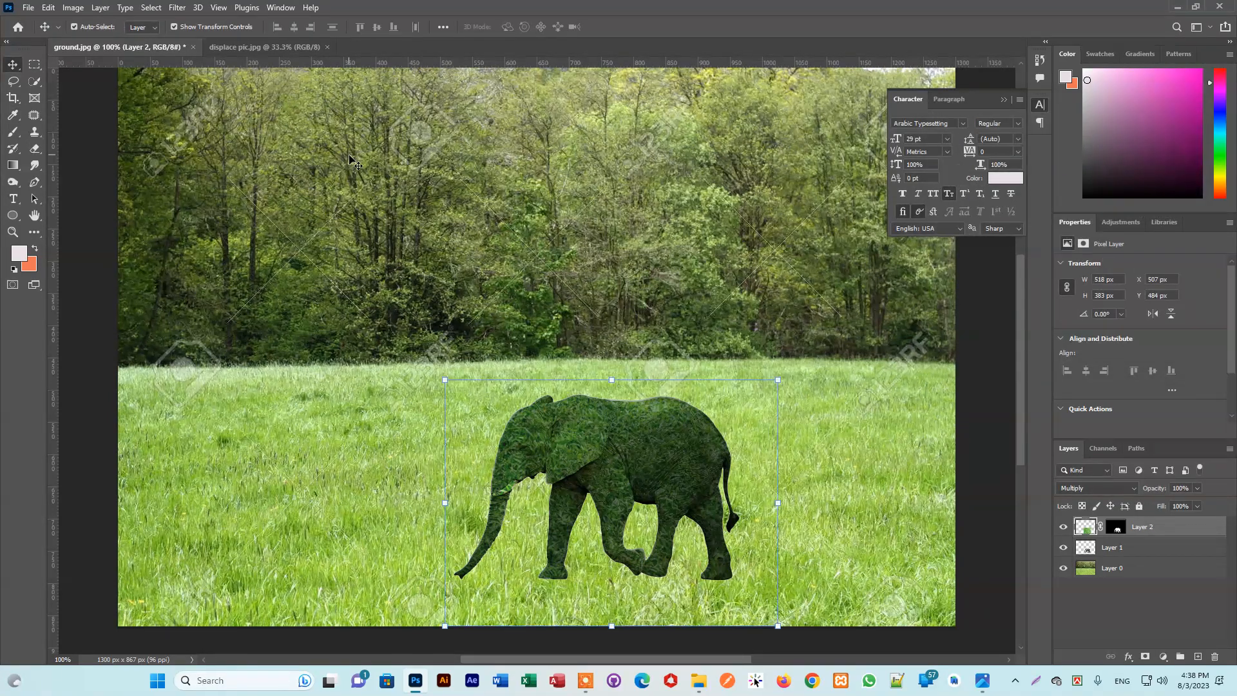
{"action": "left_click", "coordinate": [744, 395]}
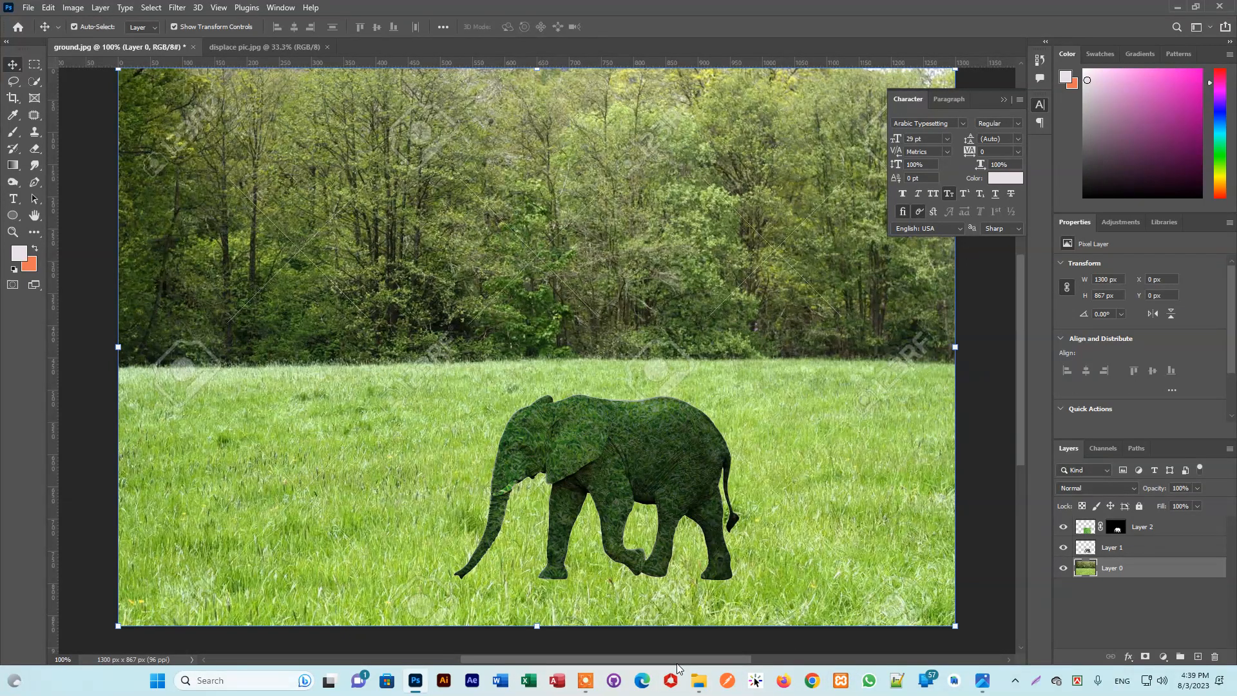
{"action": "mouse_move", "coordinate": [688, 678]}
{"action": "mouse_move", "coordinate": [660, 598]}
{"action": "left_click", "coordinate": [413, 685]}
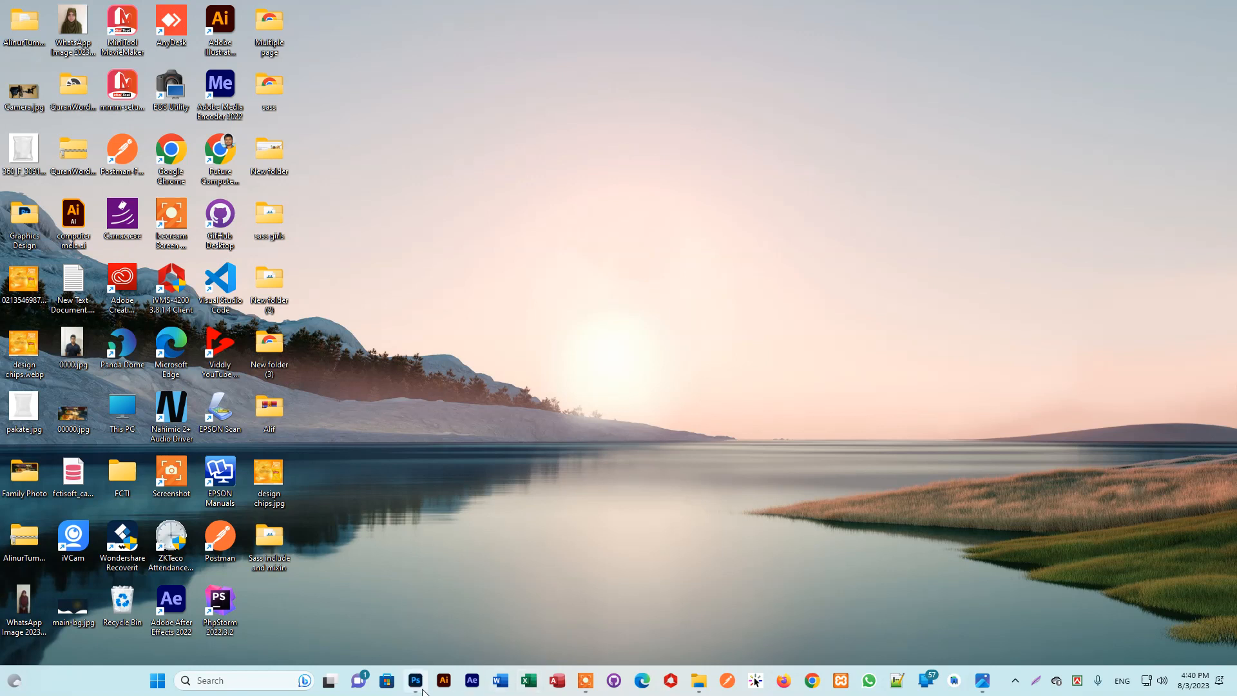
{"action": "left_click", "coordinate": [419, 689]}
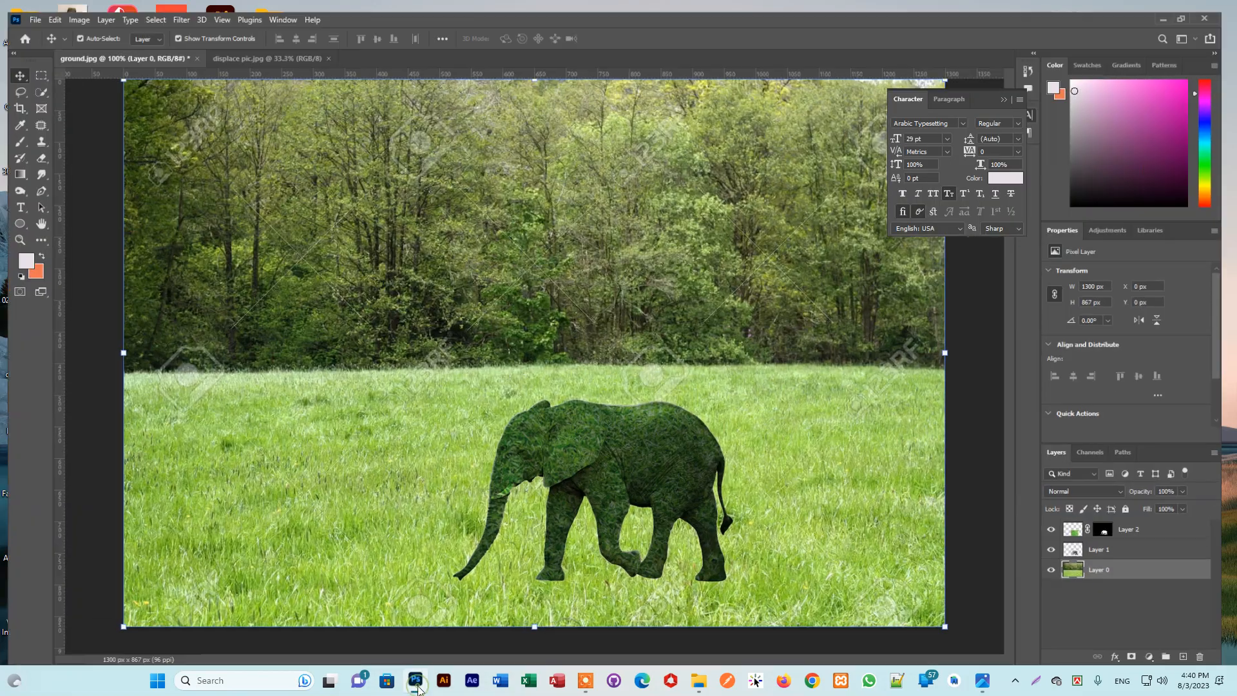
Switch to Google Chrome and run a Google image search for "victory day picture in bd"
{"action": "left_click", "coordinate": [812, 681]}
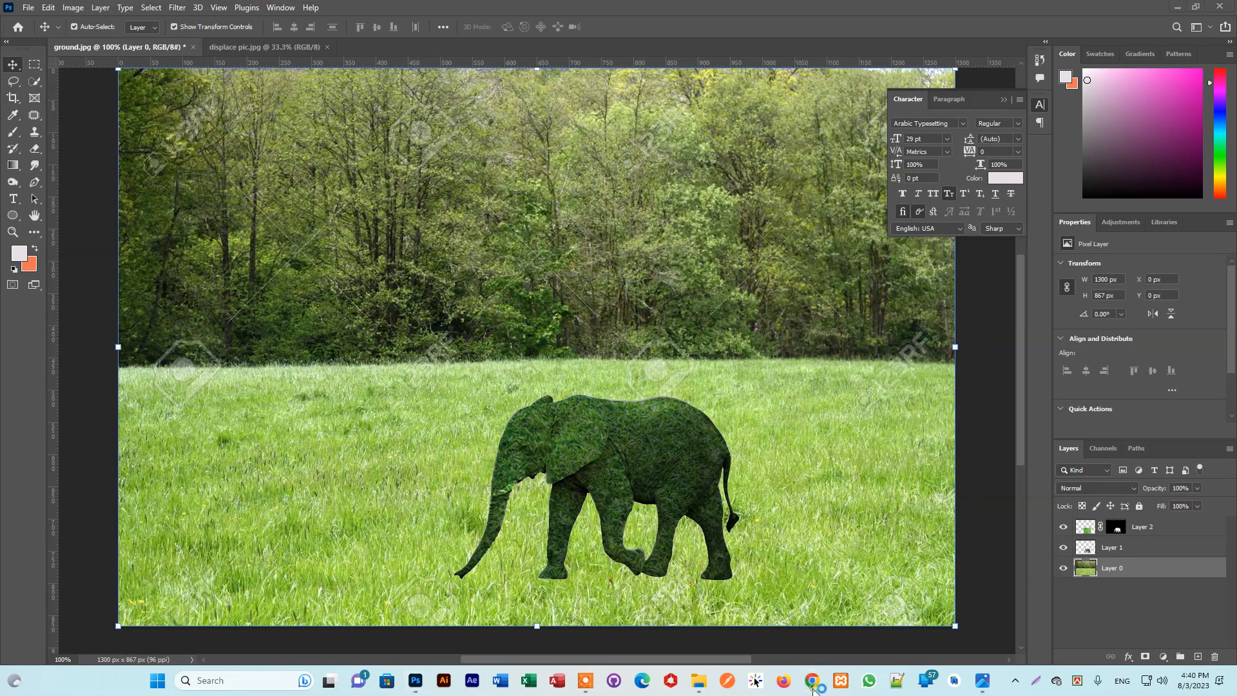
{"action": "left_click", "coordinate": [676, 393]}
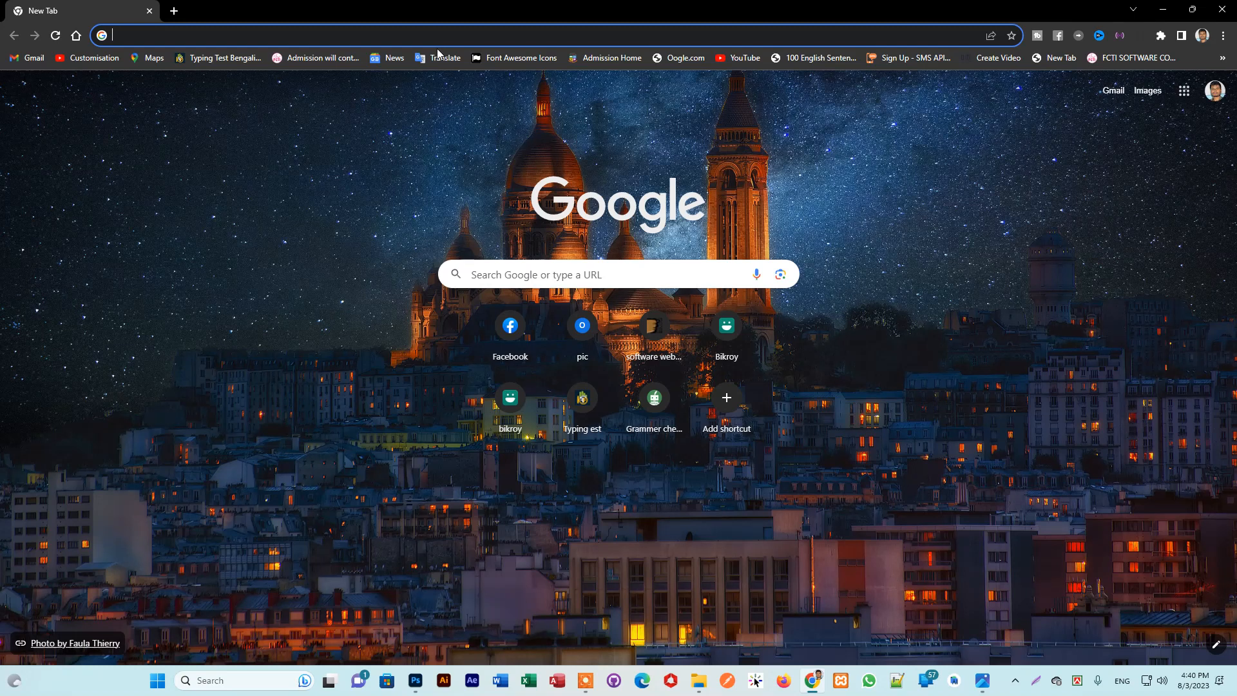
{"action": "type", "text": "victory day "}
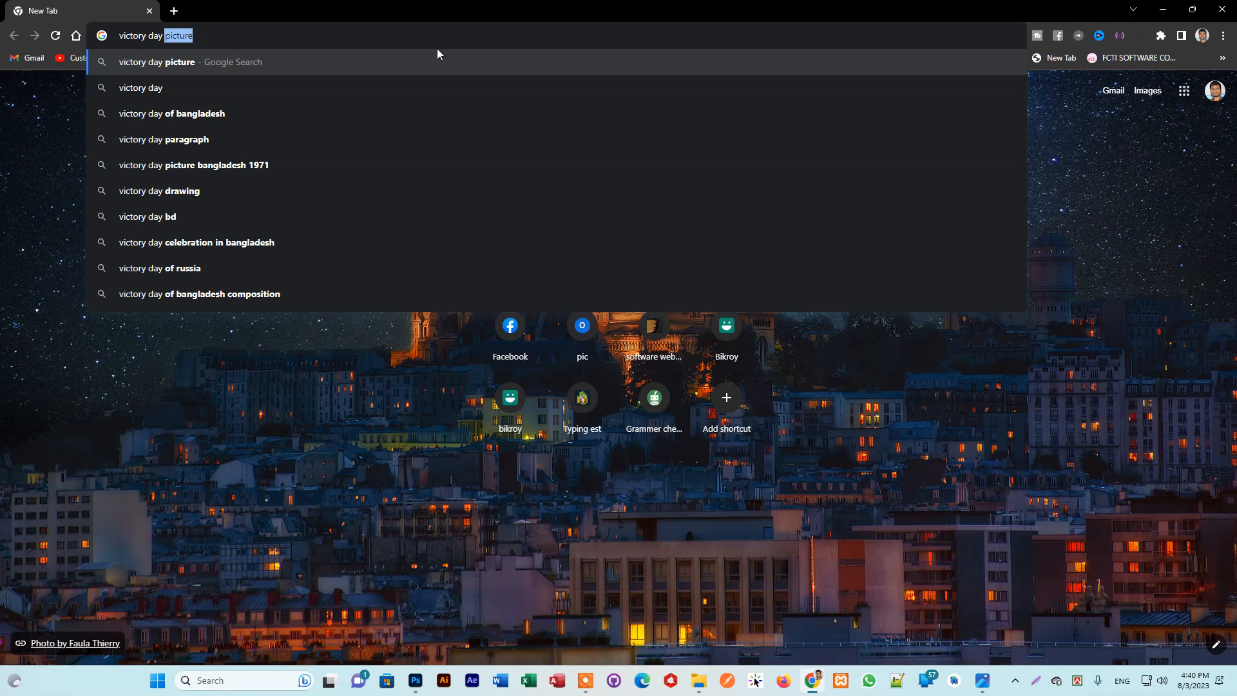
{"action": "type", "text": "picture"}
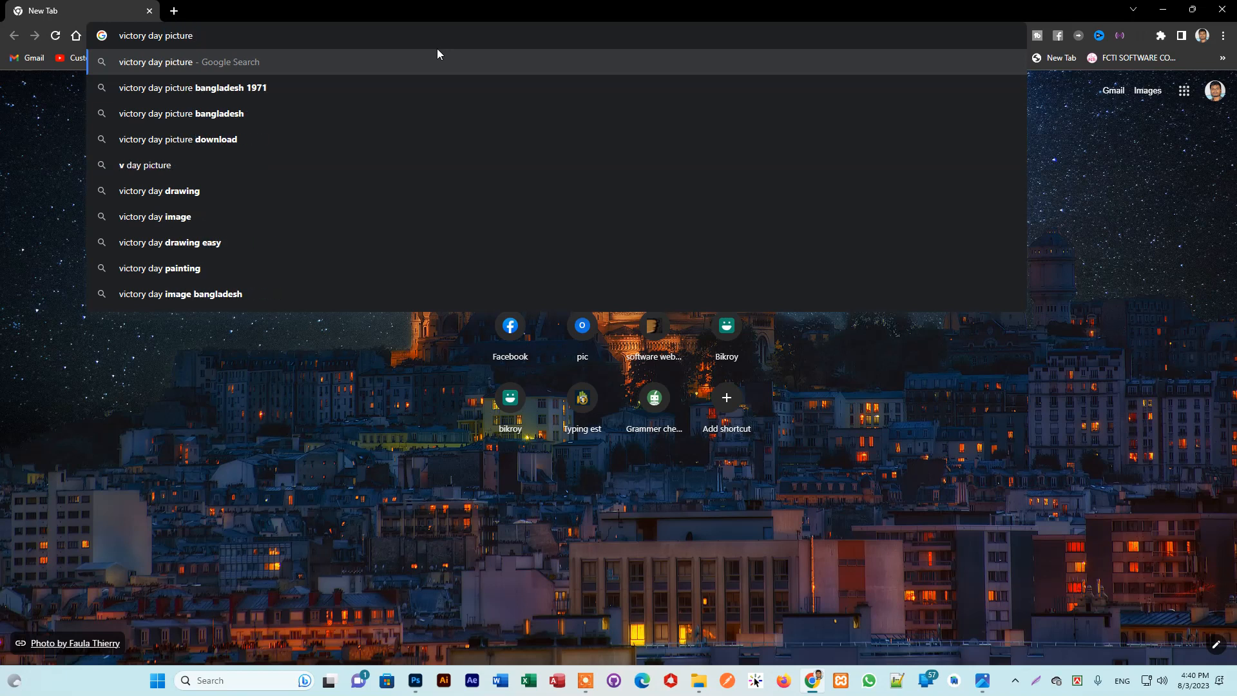
{"action": "type", "text": " in bd"}
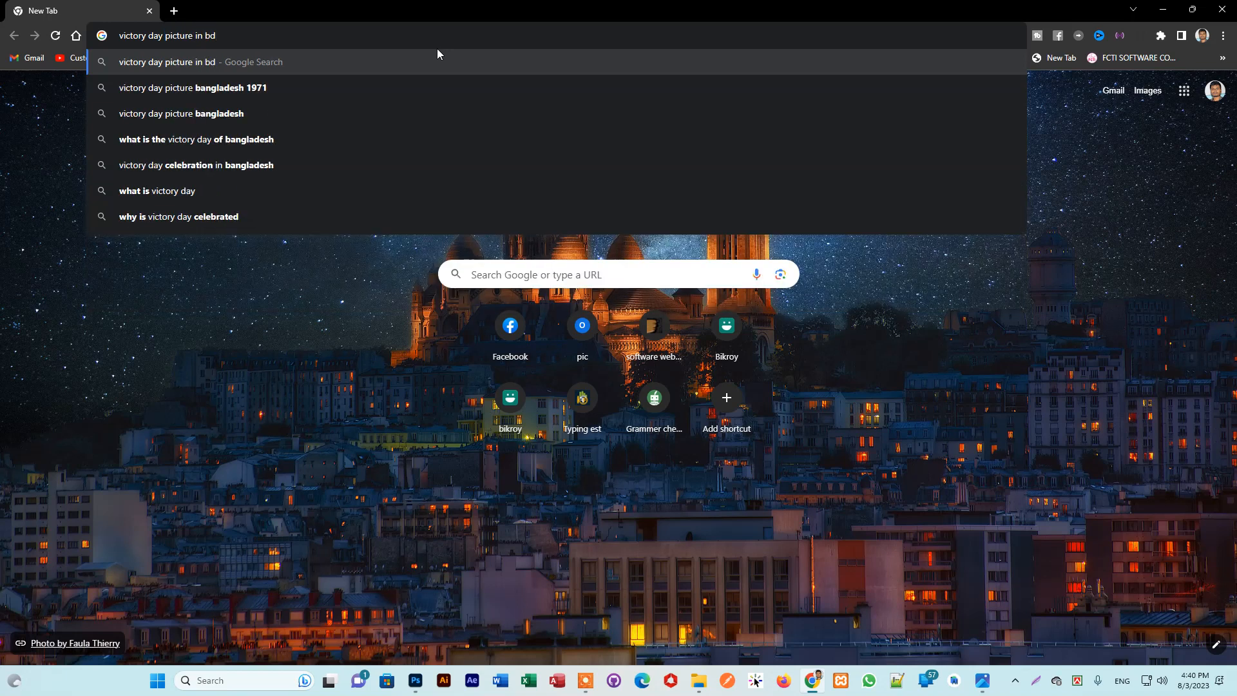
{"action": "key", "text": "Return"}
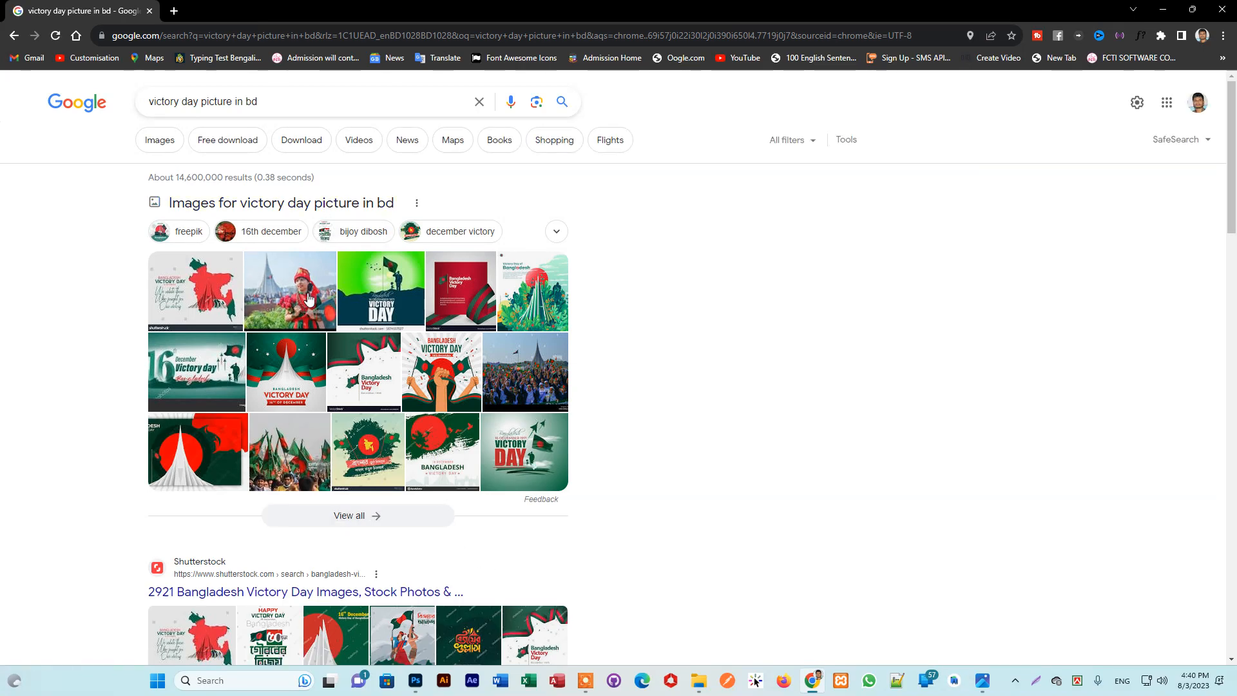
{"action": "left_click", "coordinate": [162, 141]}
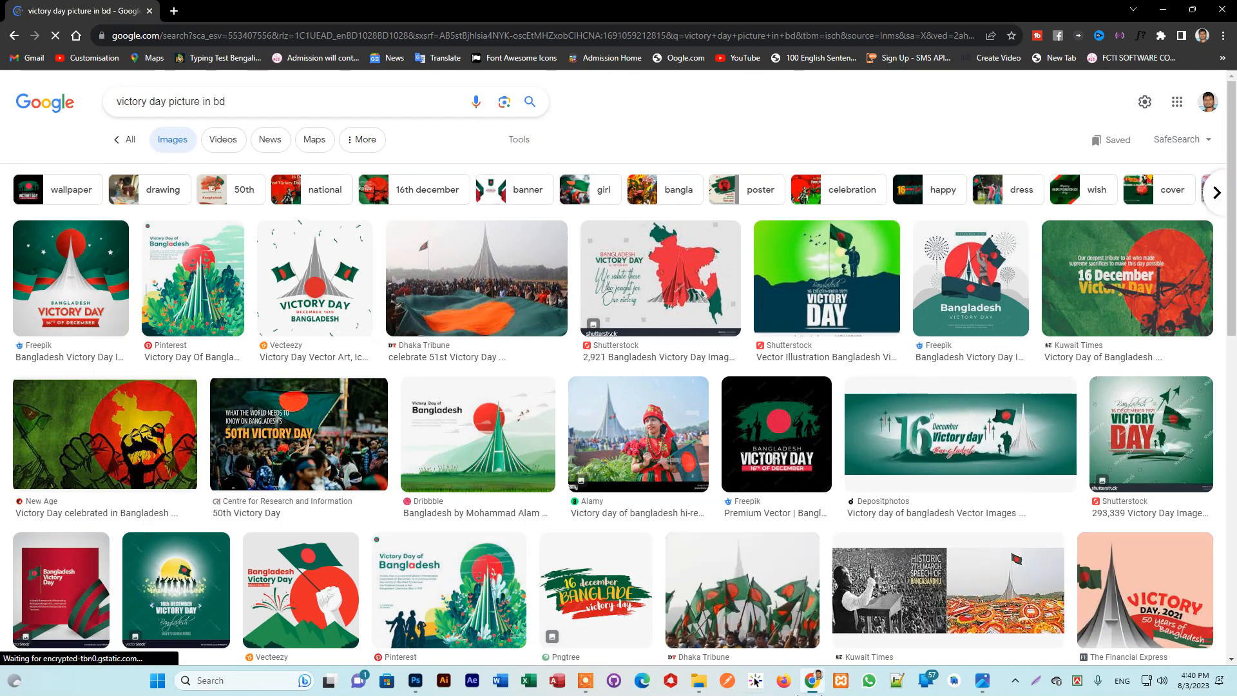
Look through the image results for a suitable Bangladesh Victory Day picture
{"action": "scroll", "coordinate": [336, 503], "scroll_direction": "down", "scroll_amount": 4}
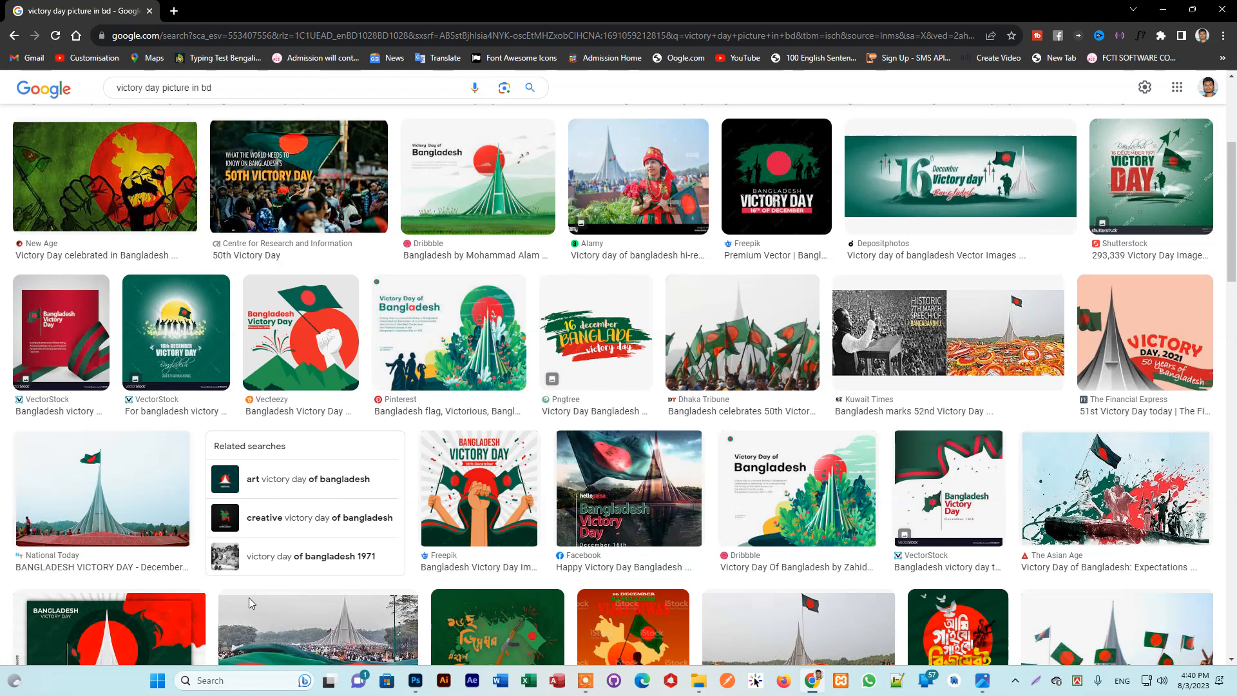
{"action": "scroll", "coordinate": [459, 477], "scroll_direction": "down", "scroll_amount": 10}
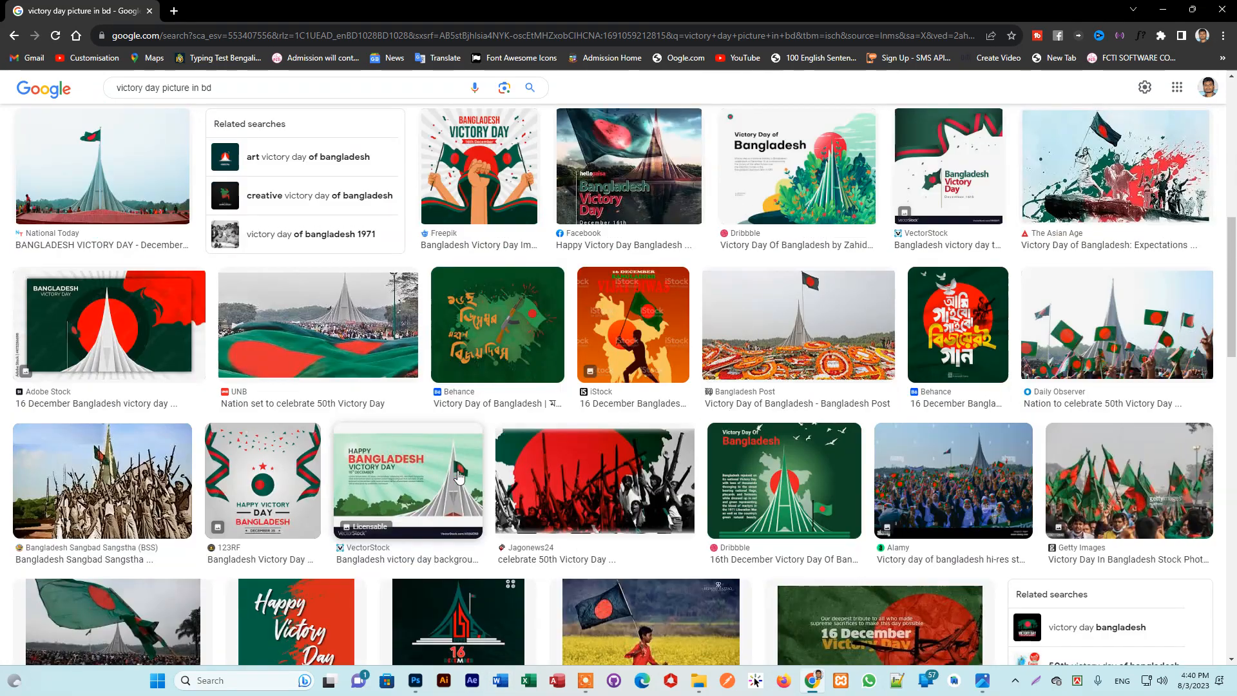
{"action": "scroll", "coordinate": [308, 458], "scroll_direction": "down", "scroll_amount": 5}
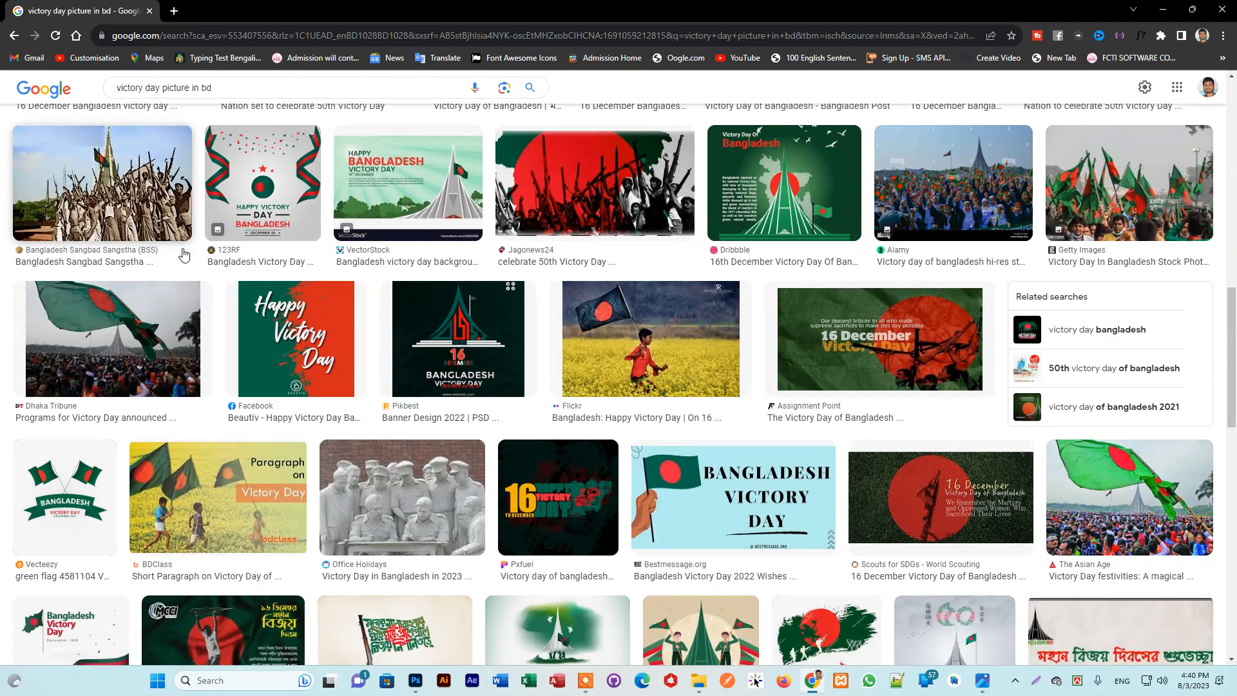
{"action": "scroll", "coordinate": [308, 457], "scroll_direction": "down", "scroll_amount": 13}
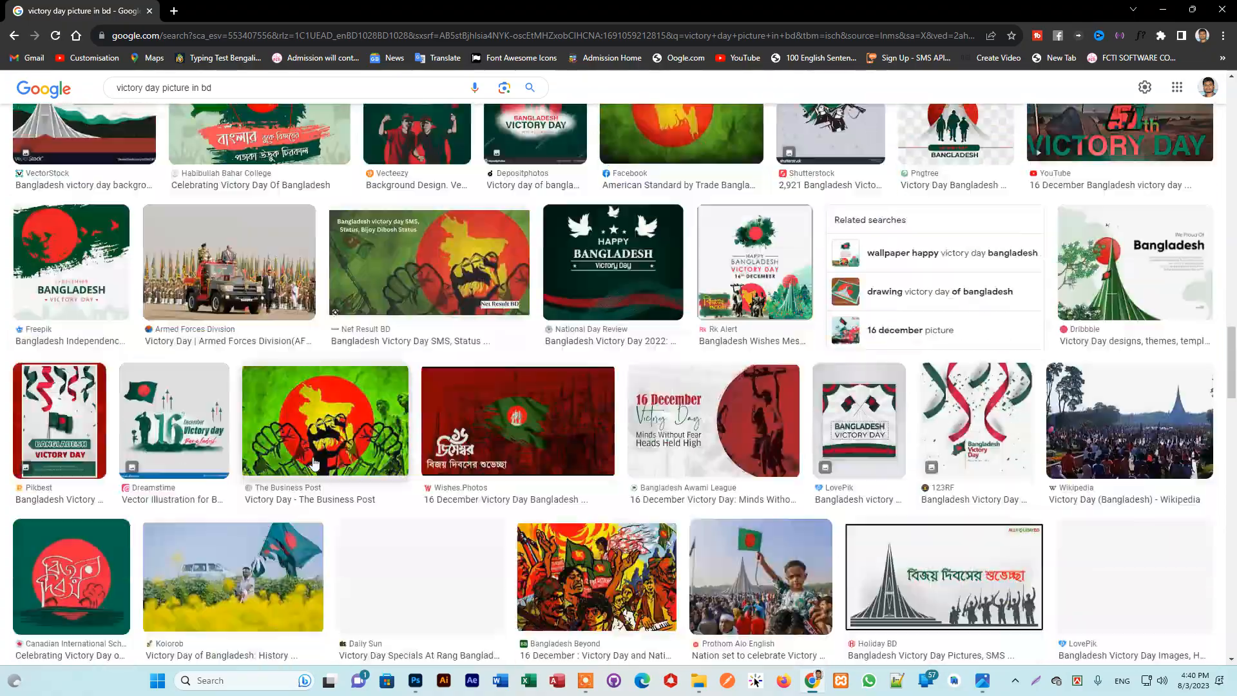
{"action": "scroll", "coordinate": [318, 463], "scroll_direction": "down", "scroll_amount": 20}
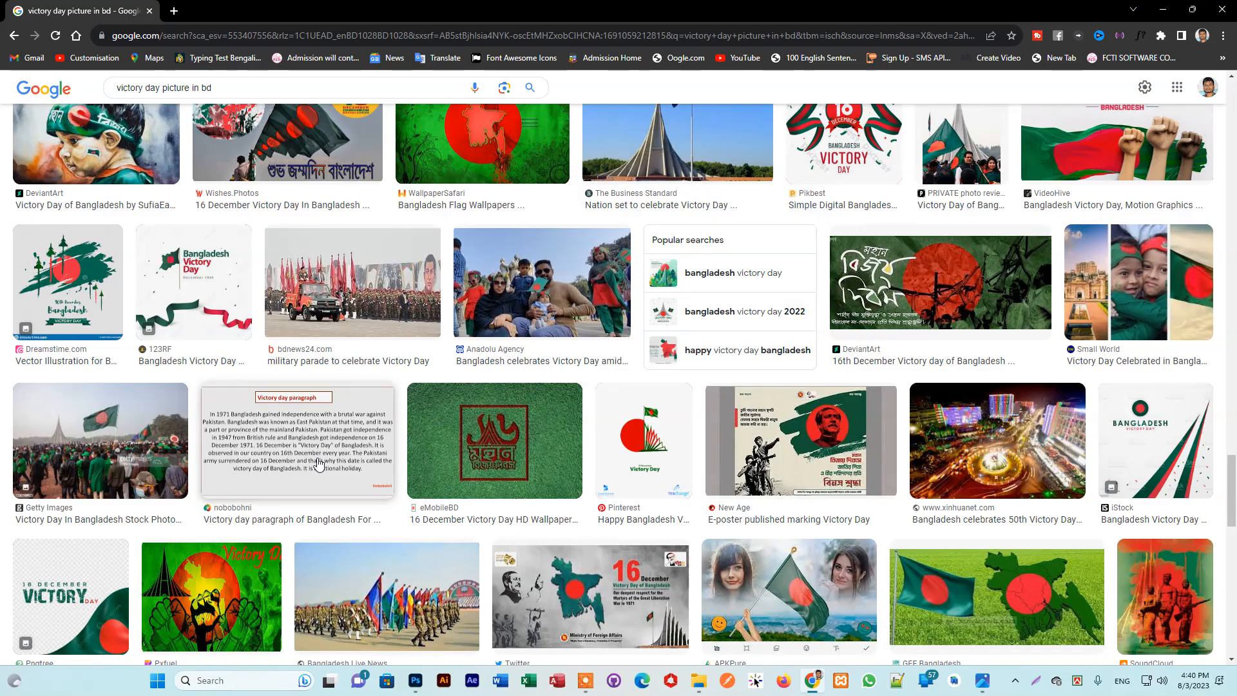
{"action": "scroll", "coordinate": [318, 462], "scroll_direction": "down", "scroll_amount": 12}
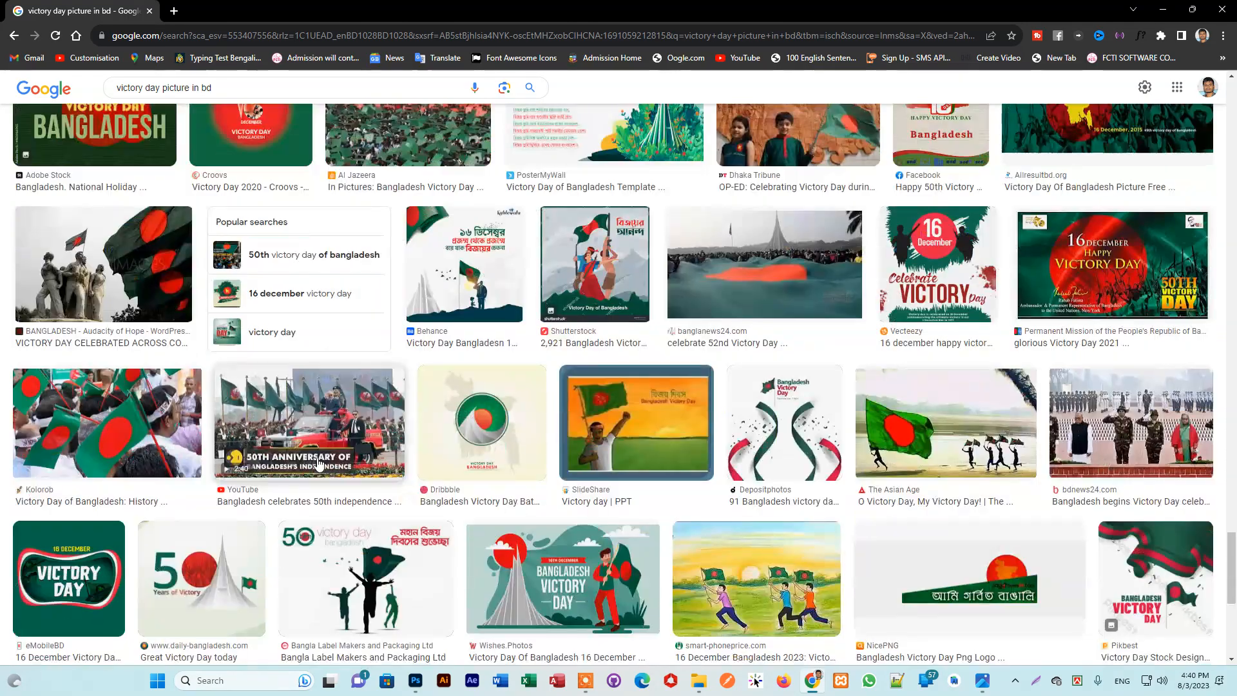
{"action": "scroll", "coordinate": [318, 463], "scroll_direction": "down", "scroll_amount": 11}
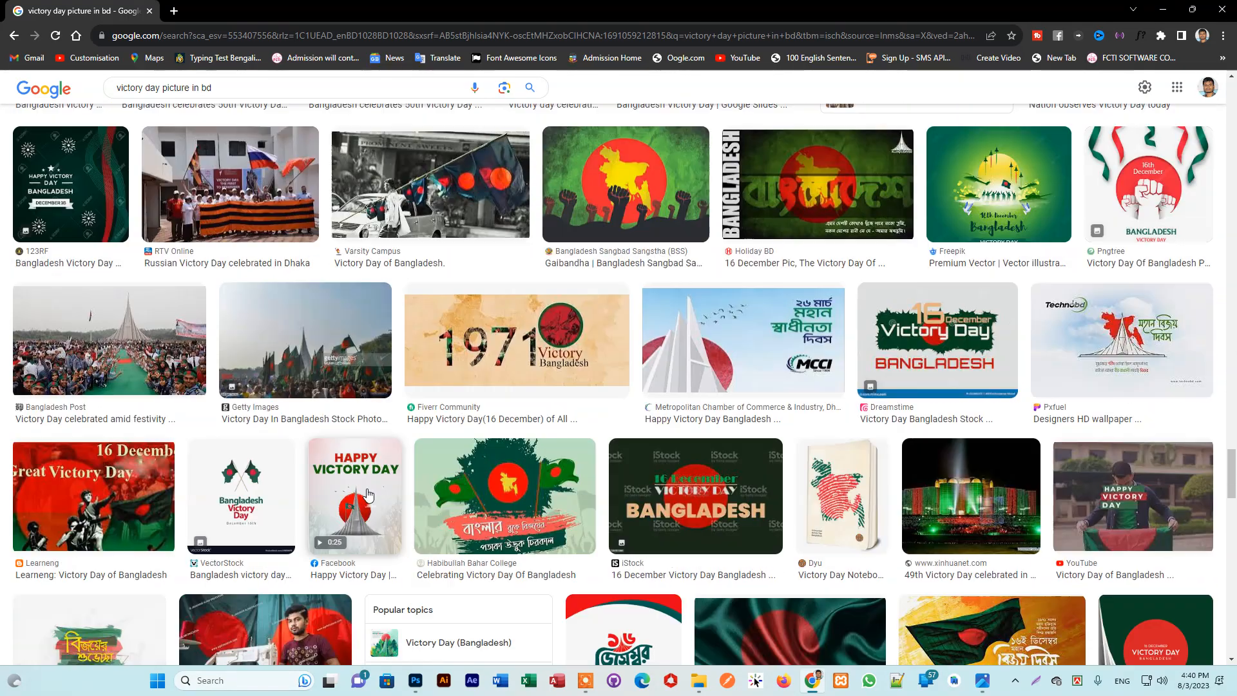
{"action": "scroll", "coordinate": [368, 494], "scroll_direction": "down", "scroll_amount": 6}
{"action": "scroll", "coordinate": [592, 497], "scroll_direction": "down", "scroll_amount": 15}
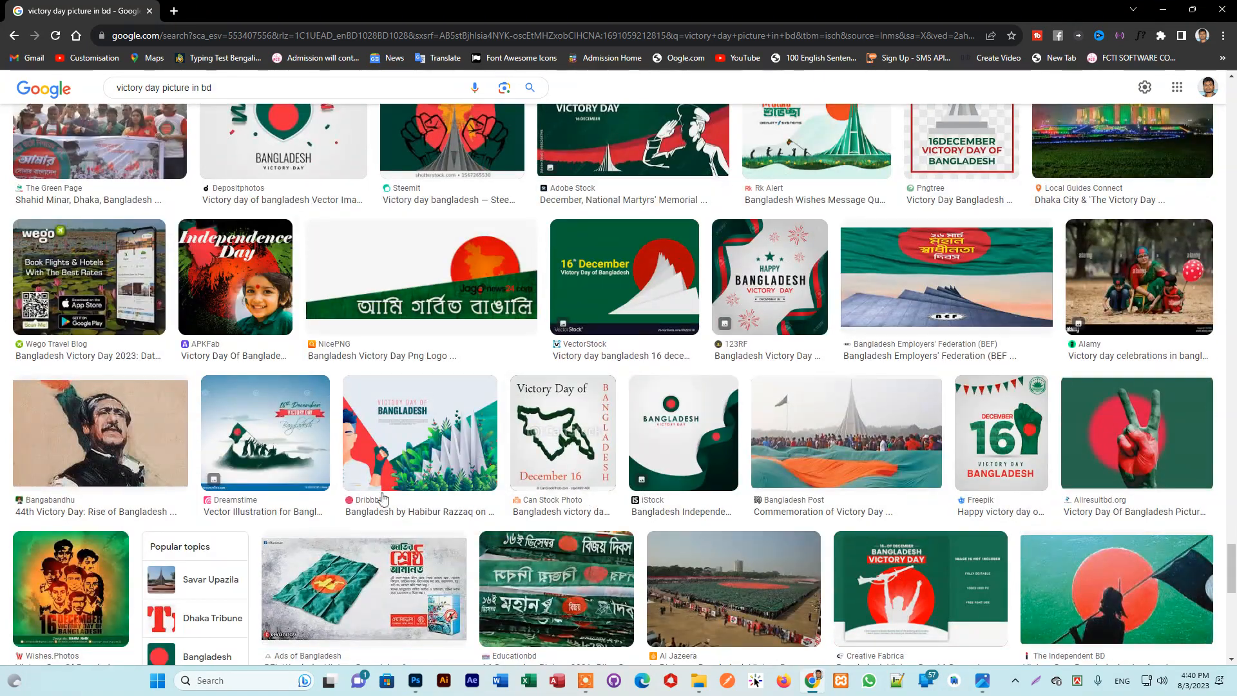
{"action": "scroll", "coordinate": [383, 498], "scroll_direction": "down", "scroll_amount": 3}
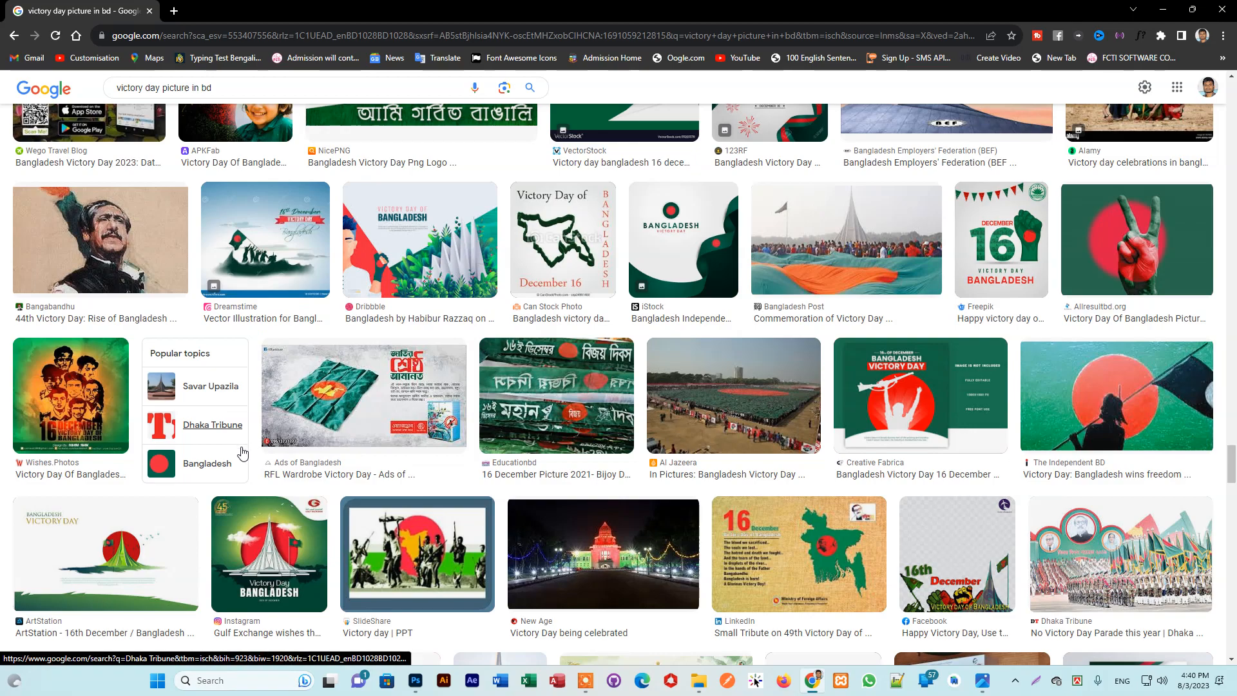
{"action": "scroll", "coordinate": [243, 451], "scroll_direction": "down", "scroll_amount": 5}
{"action": "scroll", "coordinate": [248, 449], "scroll_direction": "down", "scroll_amount": 5}
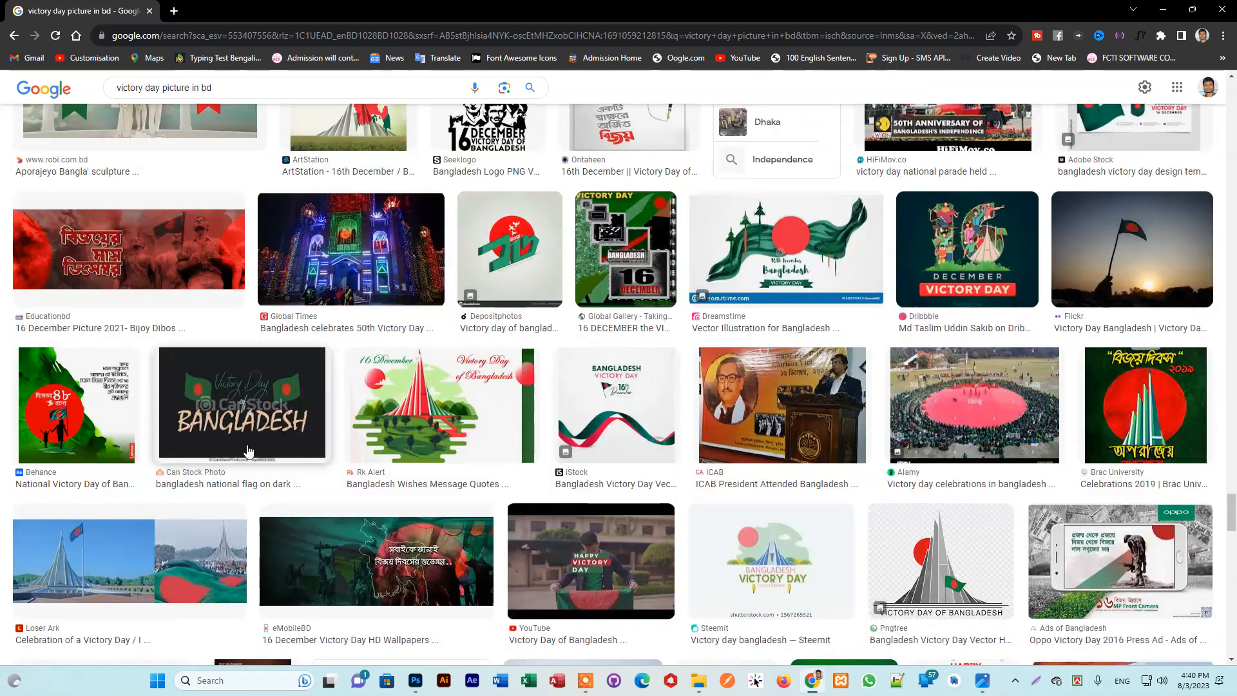
{"action": "scroll", "coordinate": [248, 449], "scroll_direction": "down", "scroll_amount": 6}
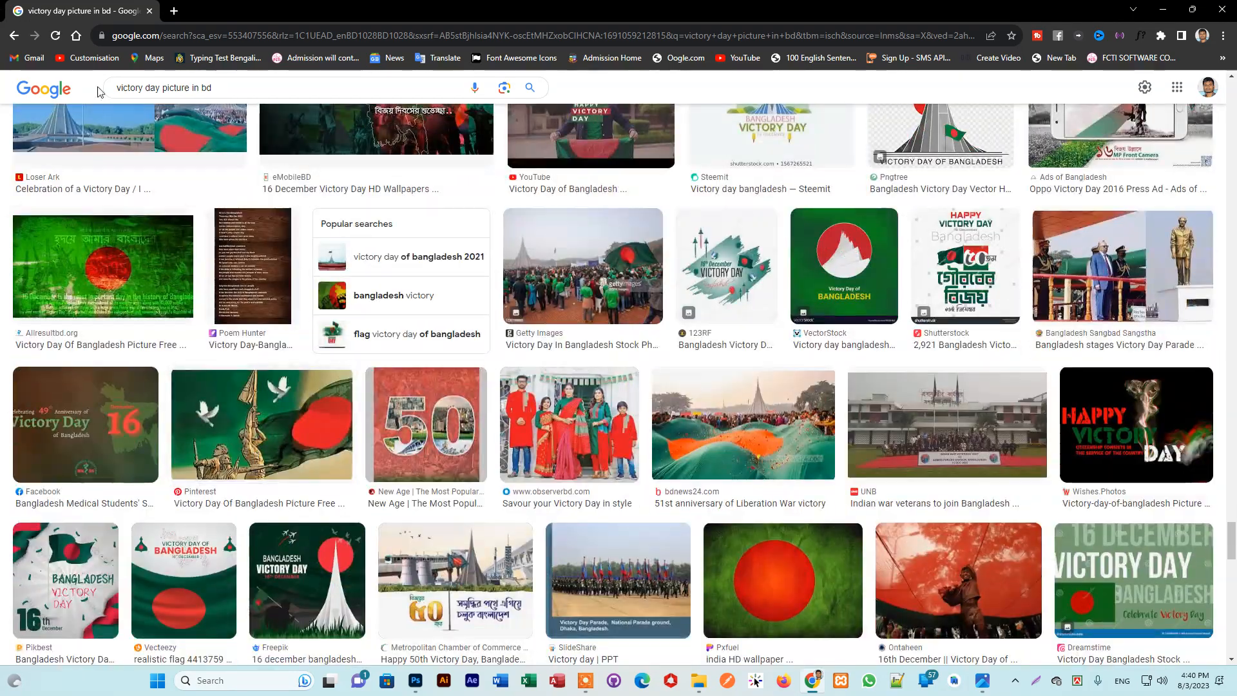
{"action": "scroll", "coordinate": [99, 91], "scroll_direction": "up", "scroll_amount": 6}
Change the Google image search to "victory day face art bangldesh" and run it
{"action": "left_click_drag", "start_coordinate": [209, 90], "coordinate": [153, 90]}
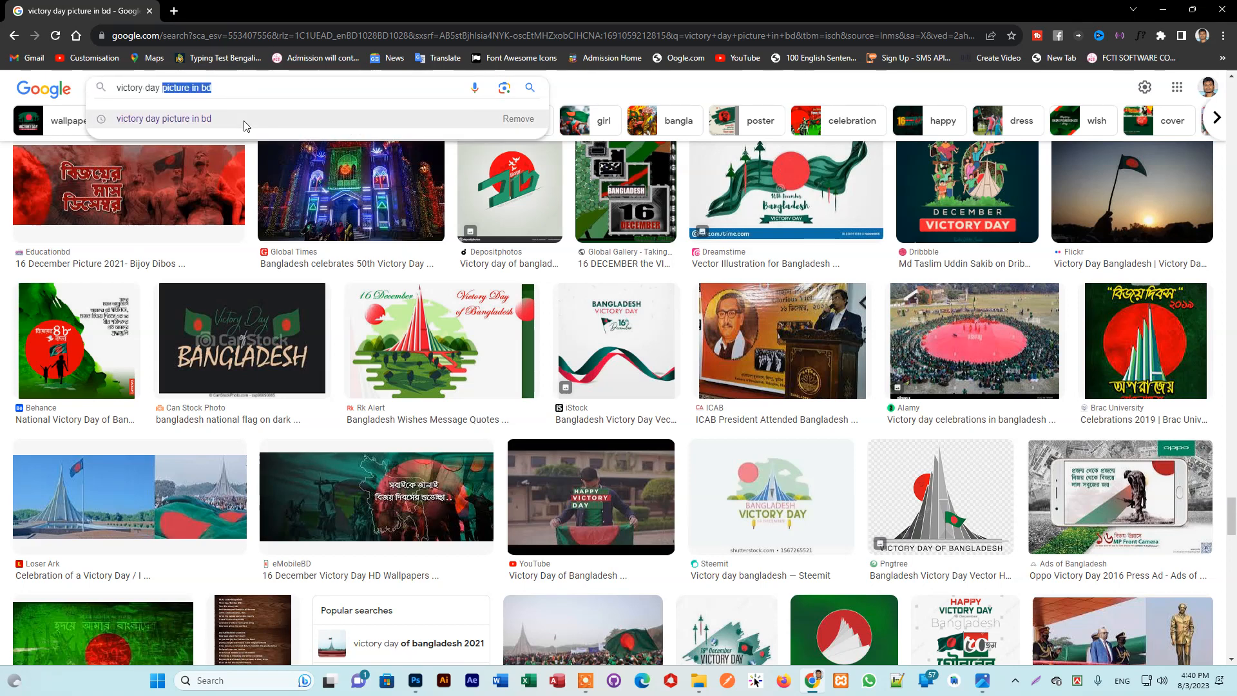
{"action": "key", "text": "BackSpace"}
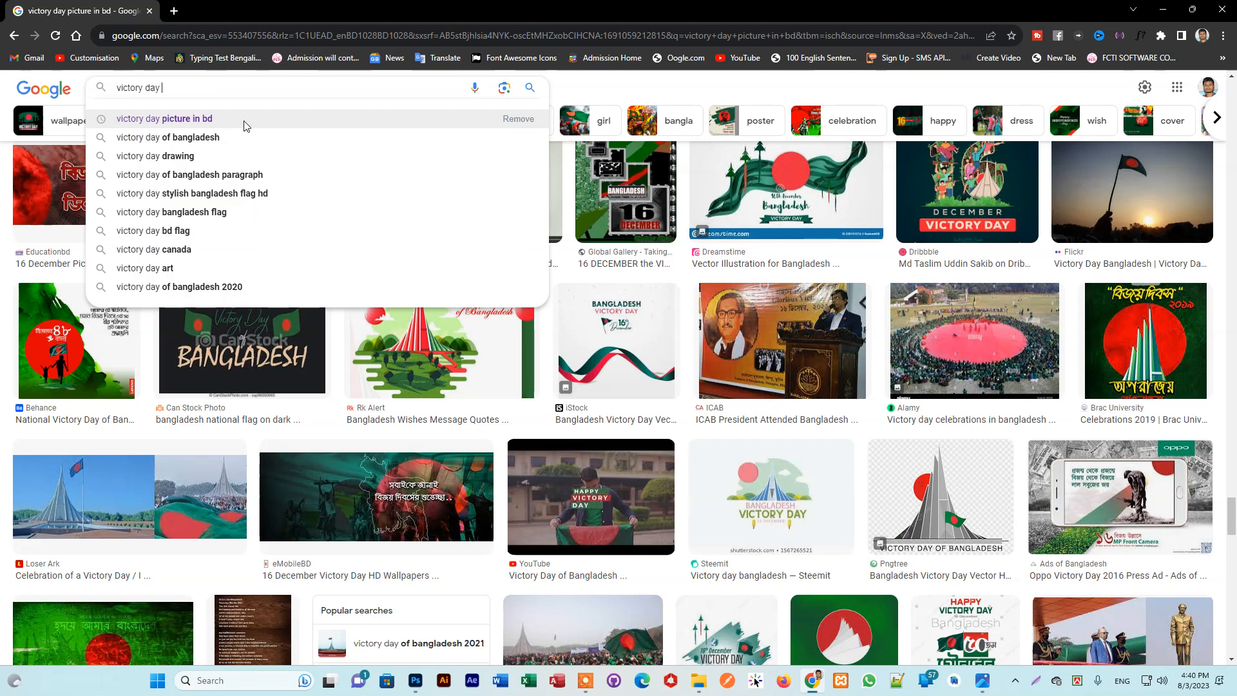
{"action": "type", "text": "face ard"}
{"action": "key", "text": "BackSpace"}
{"action": "type", "text": "t"}
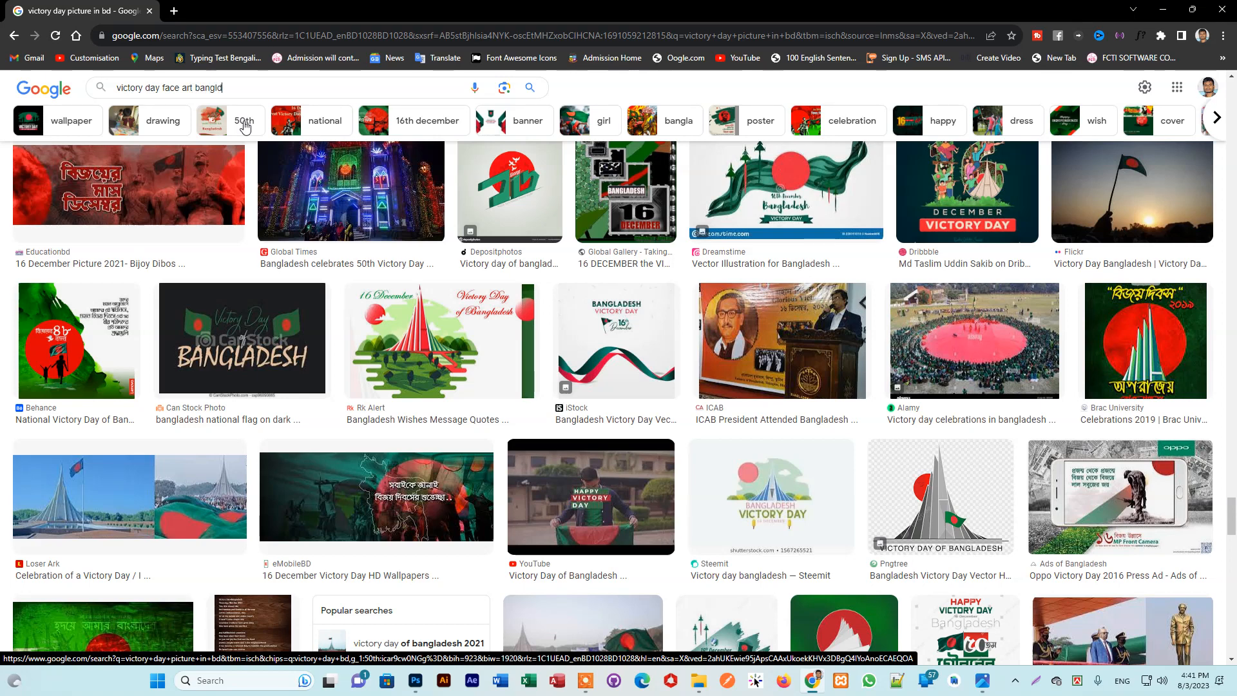
{"action": "type", "text": " bangldesh"}
{"action": "key", "text": "Return"}
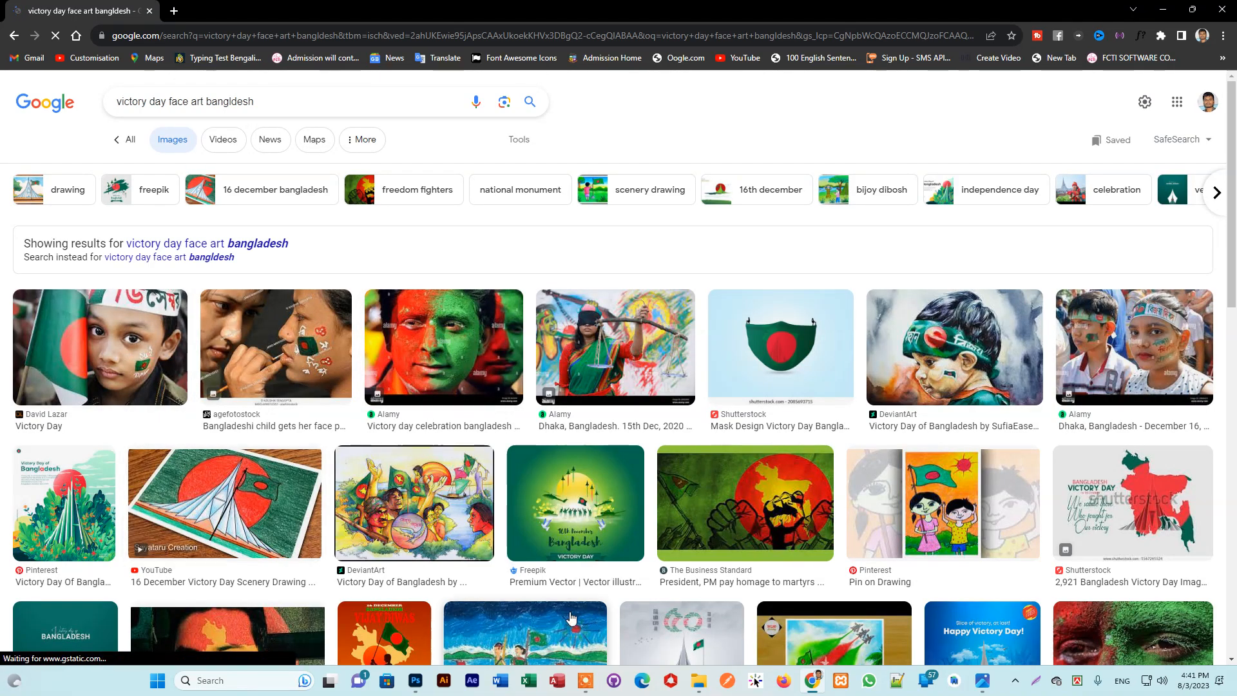
Look through the image results for examples of Bangladesh flag face art
{"action": "scroll", "coordinate": [408, 492], "scroll_direction": "down", "scroll_amount": 1}
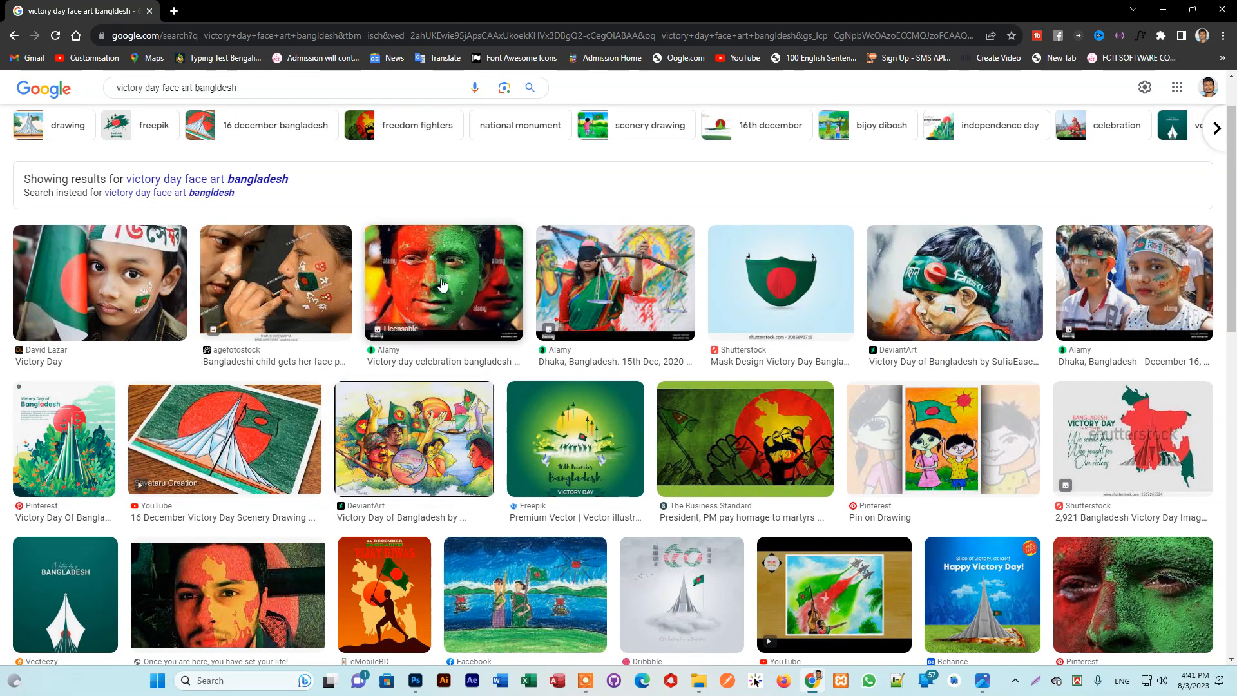
{"action": "scroll", "coordinate": [418, 451], "scroll_direction": "down", "scroll_amount": 5}
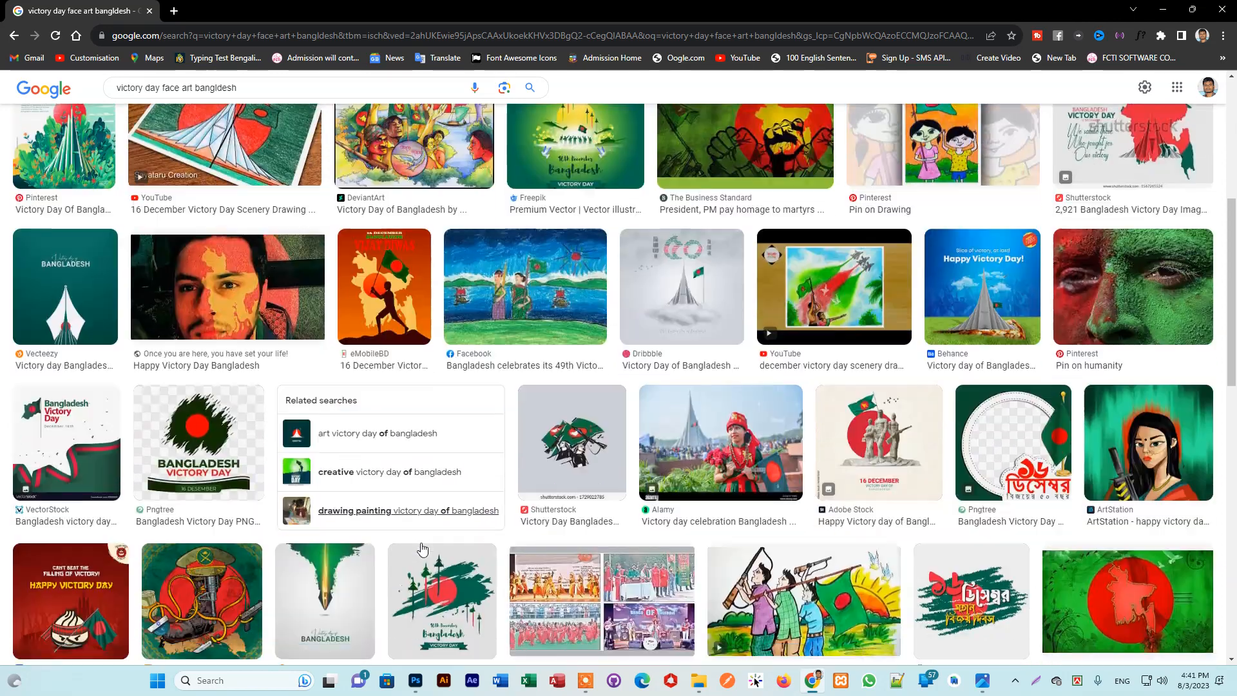
{"action": "scroll", "coordinate": [422, 546], "scroll_direction": "up", "scroll_amount": 6}
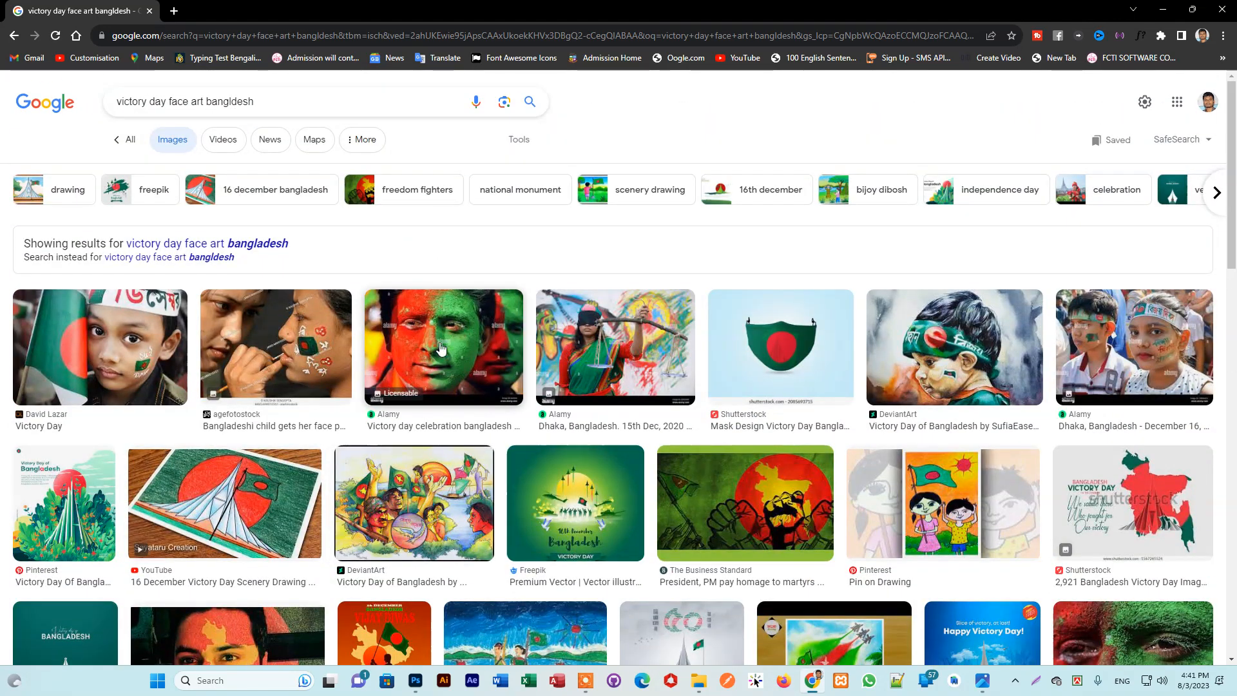
{"action": "scroll", "coordinate": [577, 509], "scroll_direction": "down", "scroll_amount": 6}
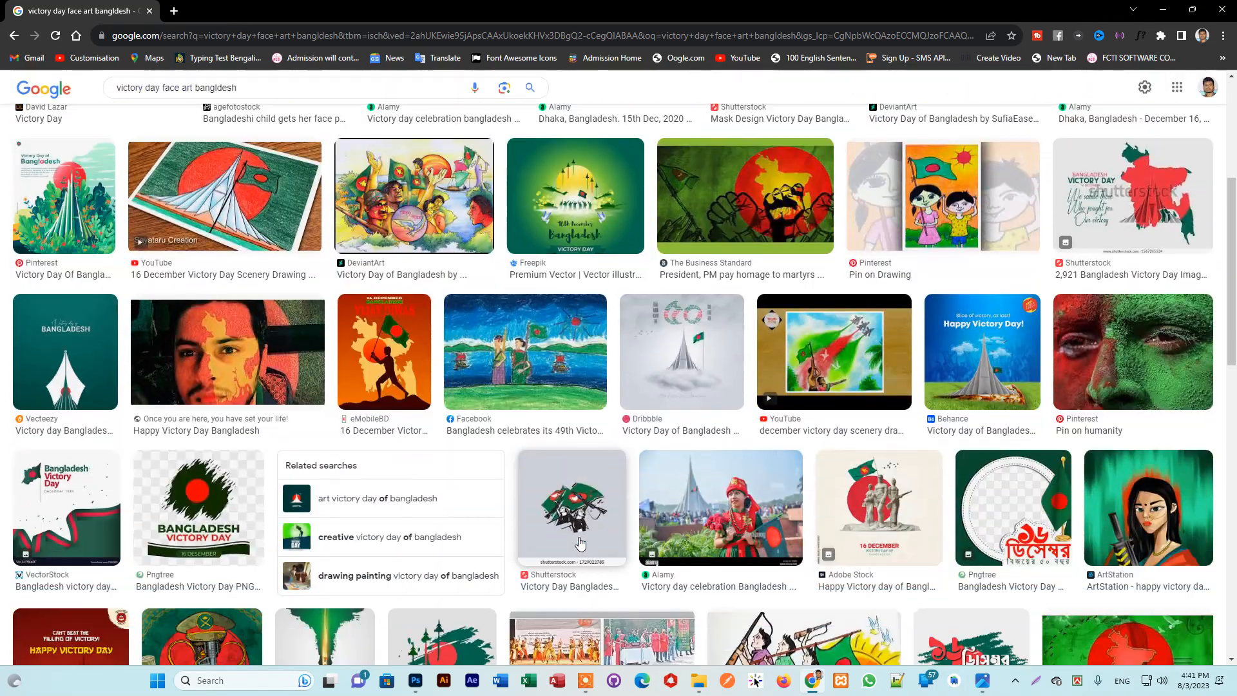
{"action": "scroll", "coordinate": [581, 542], "scroll_direction": "down", "scroll_amount": 5}
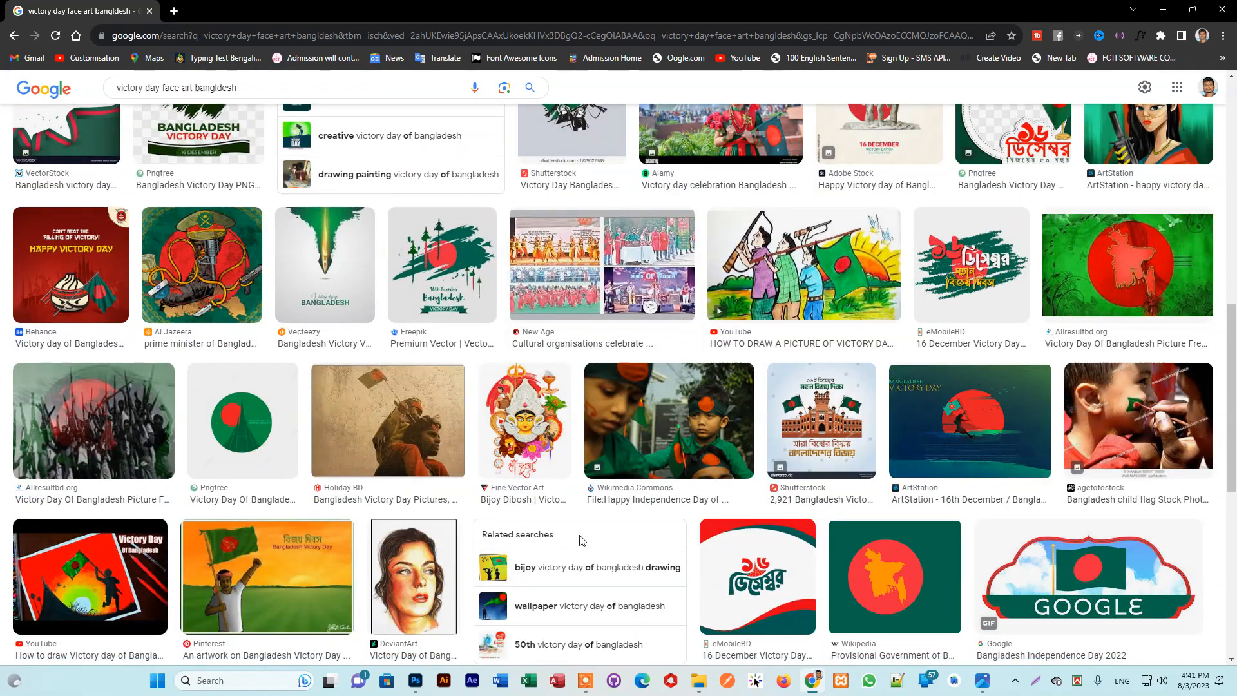
{"action": "scroll", "coordinate": [582, 540], "scroll_direction": "up", "scroll_amount": 11}
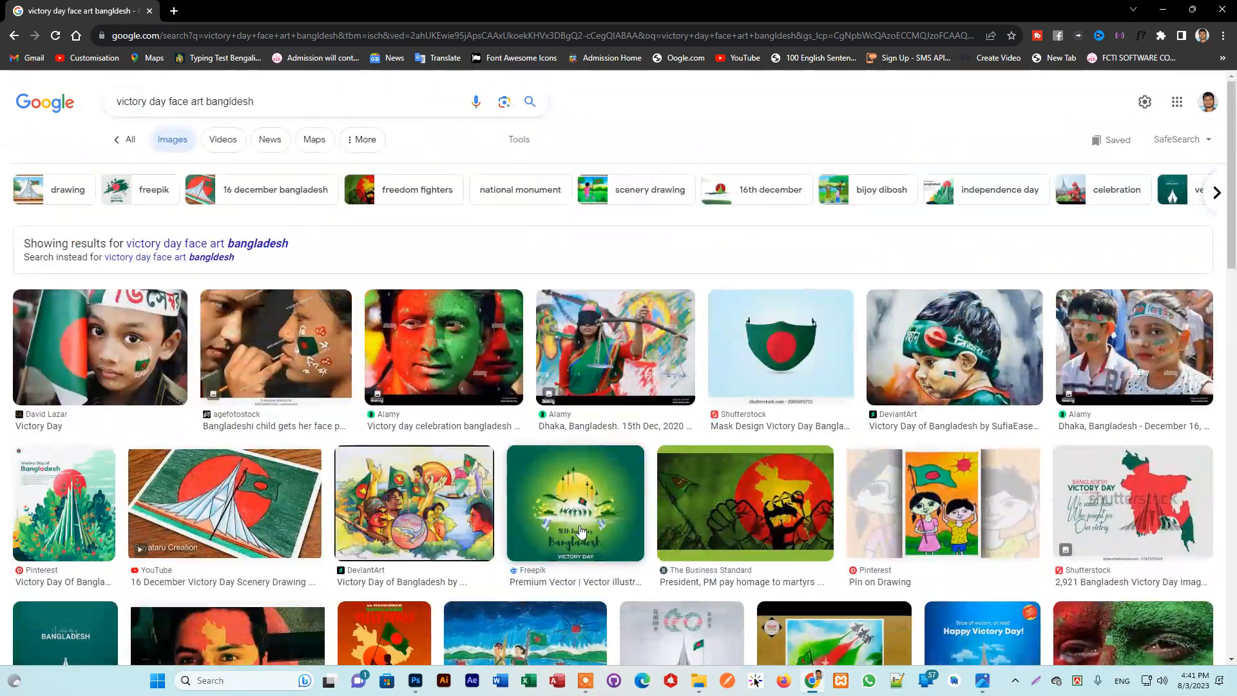
Replace the query with "bd flag" and run the image search
{"action": "triple_click", "coordinate": [296, 104]}
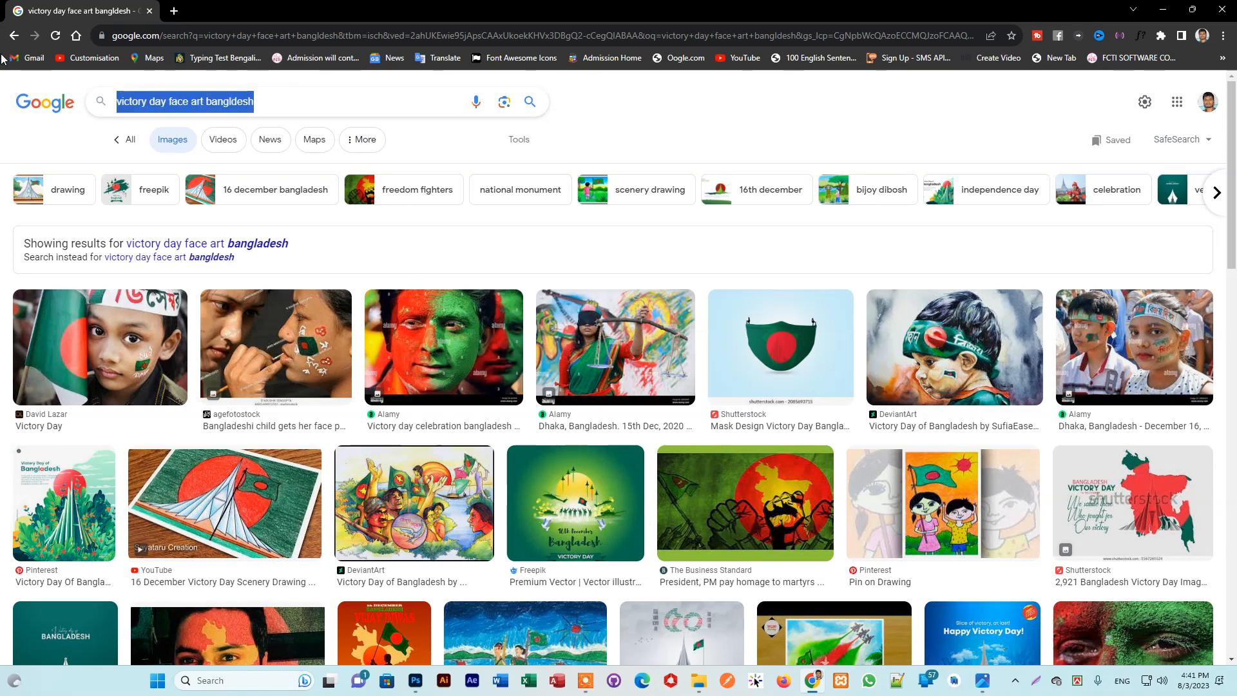
{"action": "key", "text": "BackSpace"}
{"action": "type", "text": "b"}
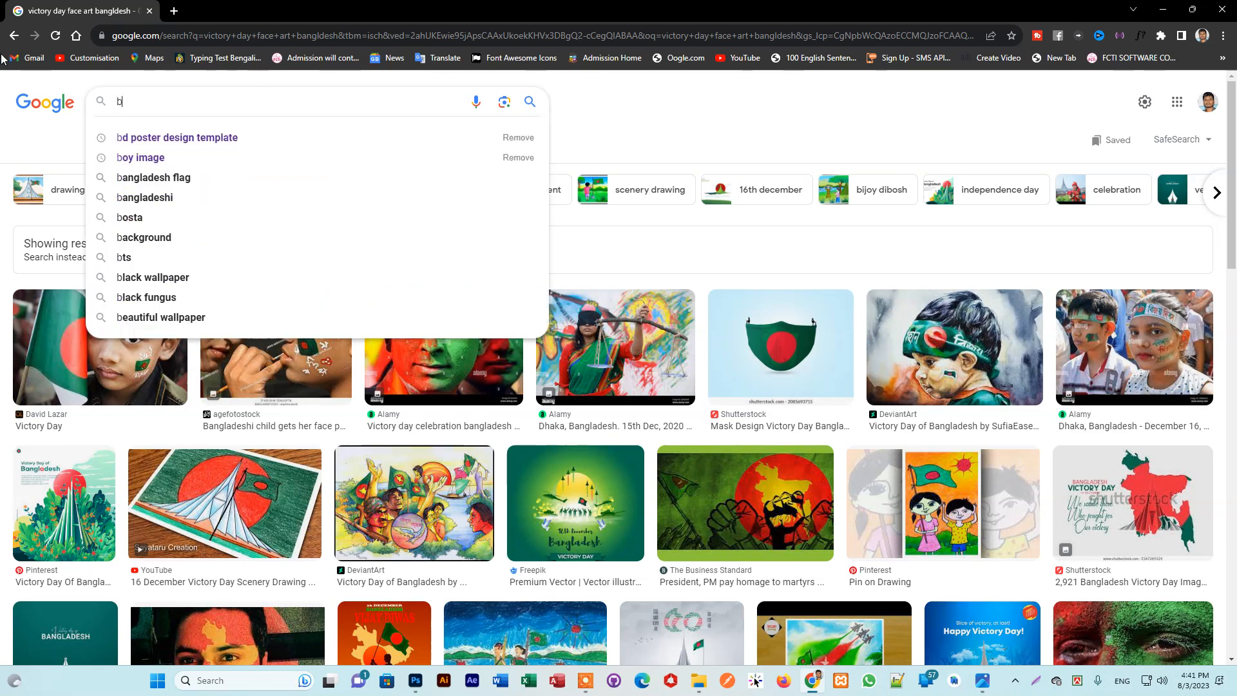
{"action": "type", "text": "d f"}
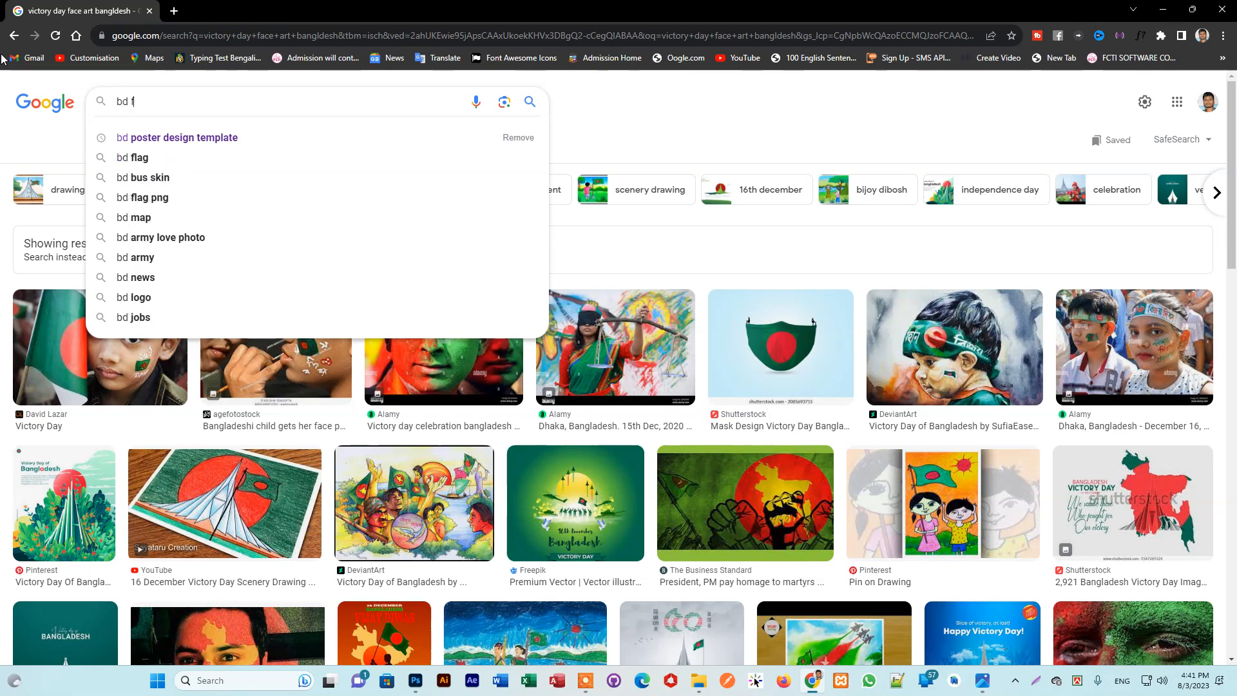
{"action": "type", "text": "lag"}
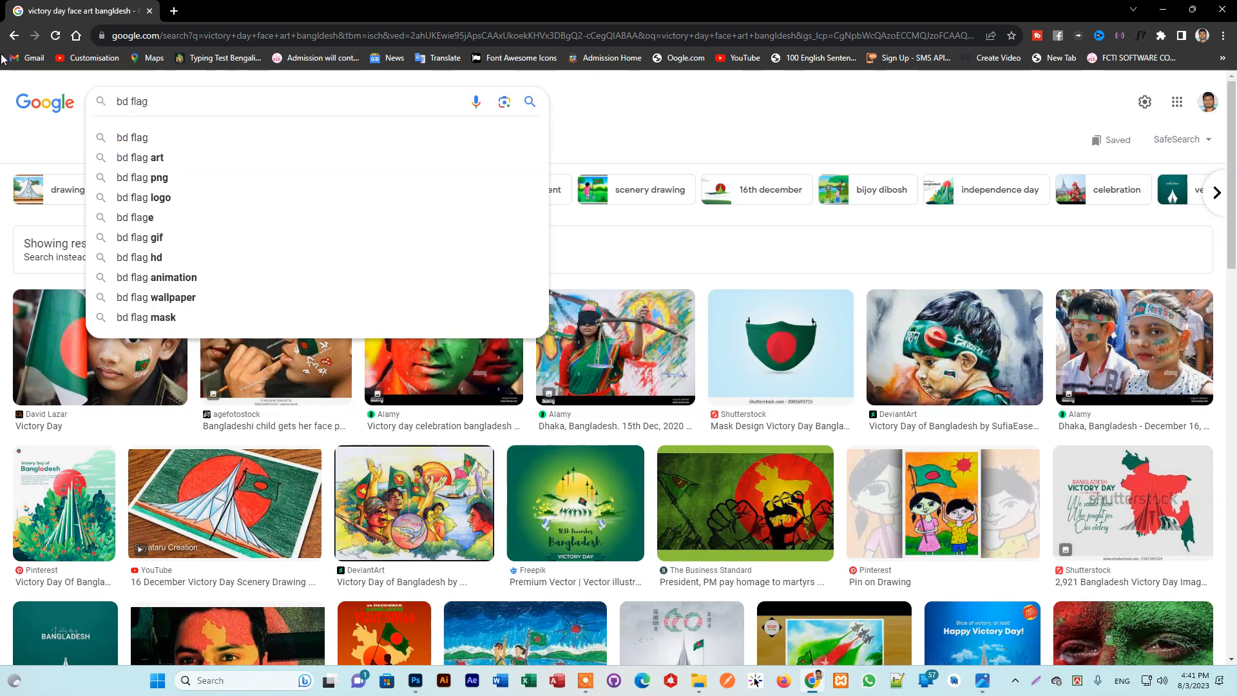
{"action": "left_click", "coordinate": [529, 103]}
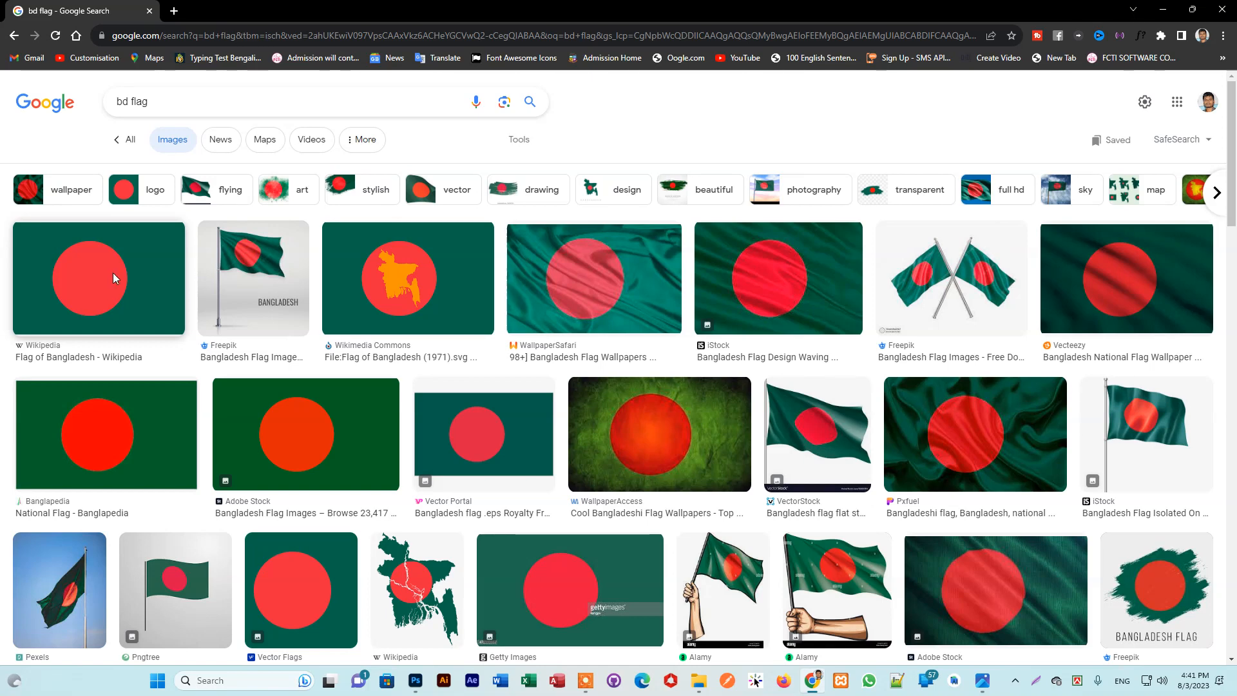
Save the Wikipedia Flag of Bangladesh image as "bd flag" in PNG format in the Graphics Design folder
{"action": "left_click", "coordinate": [108, 276]}
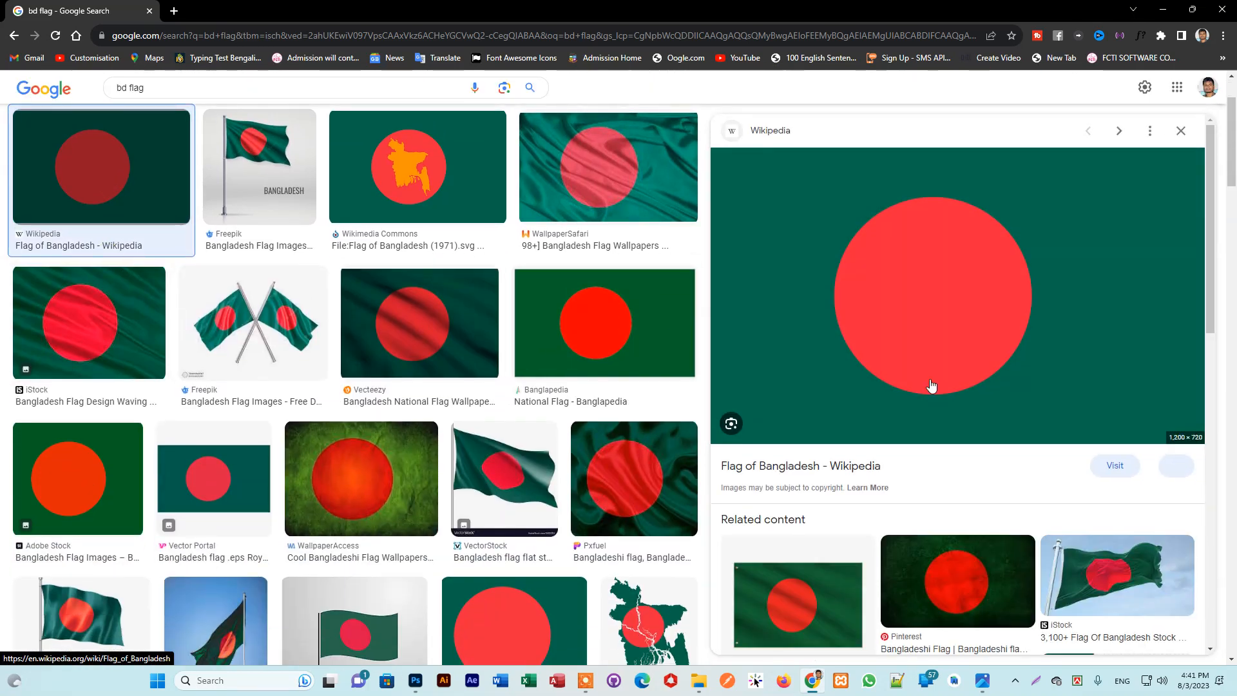
{"action": "right_click", "coordinate": [1029, 233]}
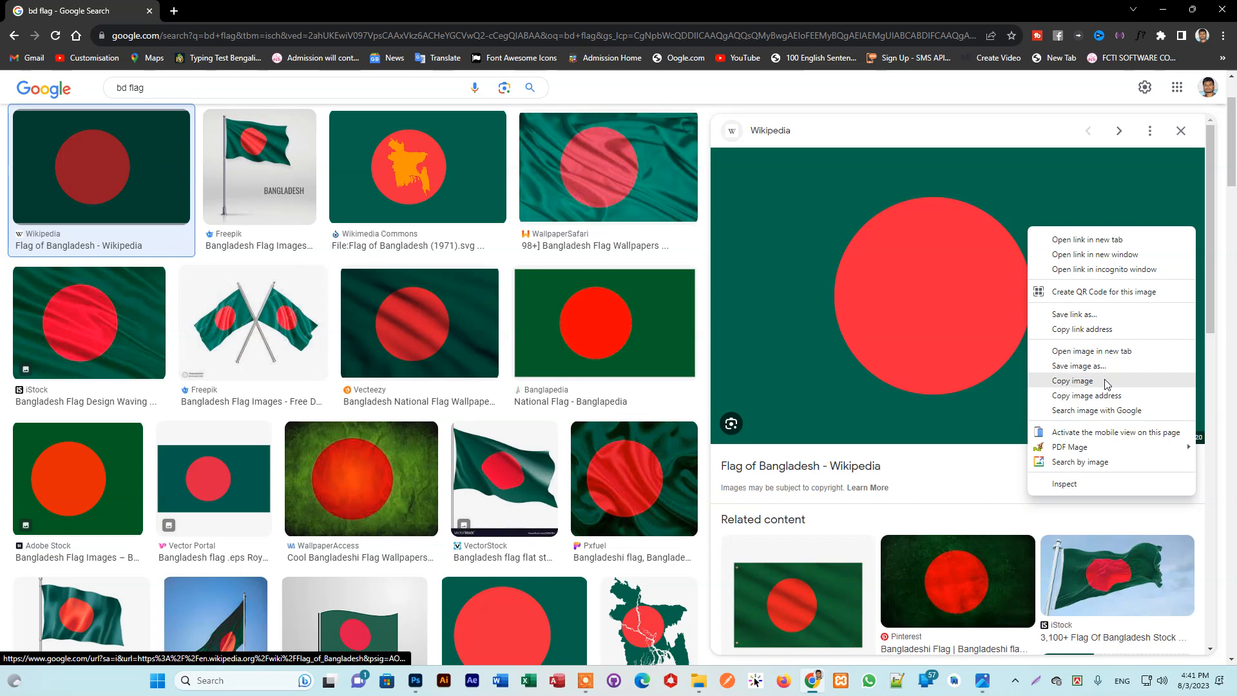
{"action": "left_click", "coordinate": [1088, 369]}
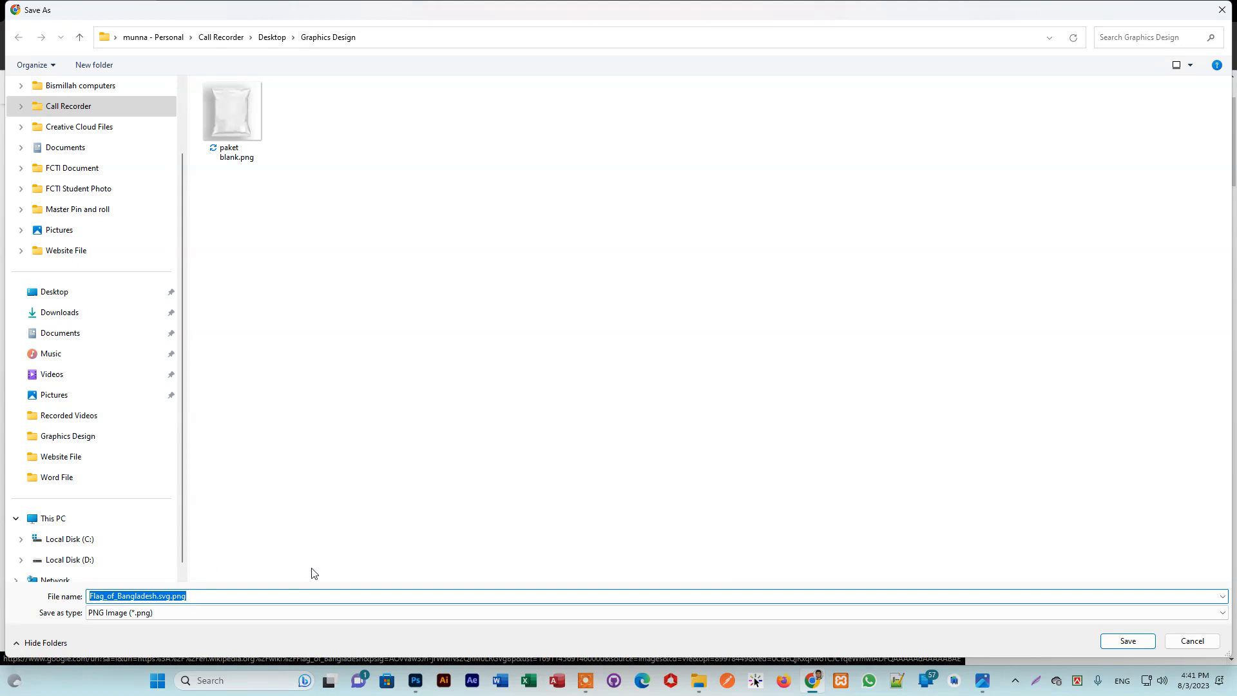
{"action": "type", "text": "bd fla"}
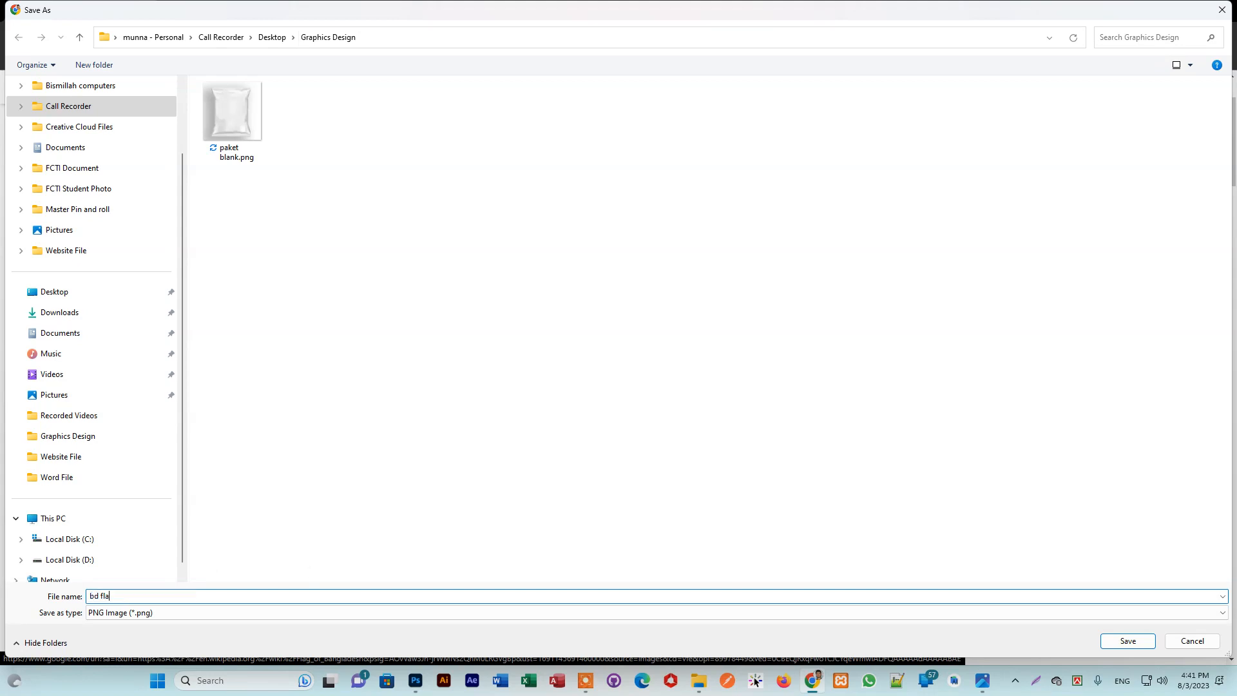
{"action": "type", "text": "g"}
{"action": "left_click", "coordinate": [1128, 641]}
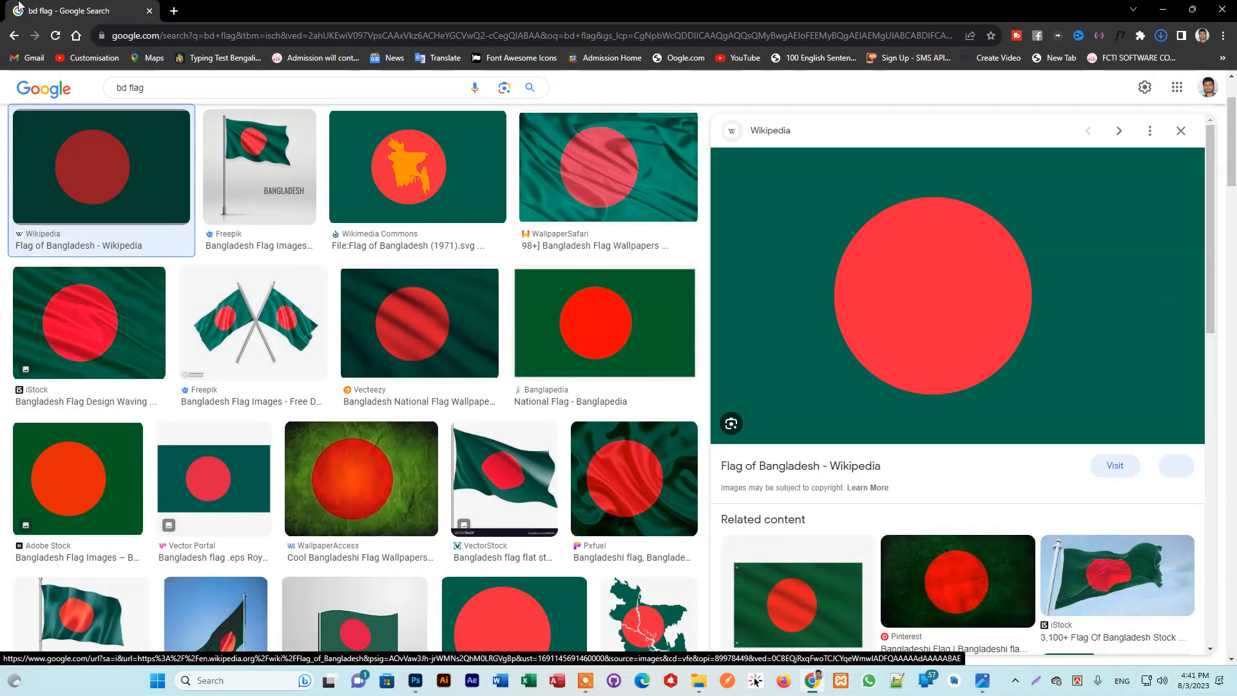
Run a new image search for "bd map black and white"
{"action": "left_click", "coordinate": [167, 87]}
{"action": "key", "text": "BackSpace"}
{"action": "type", "text": "bd "}
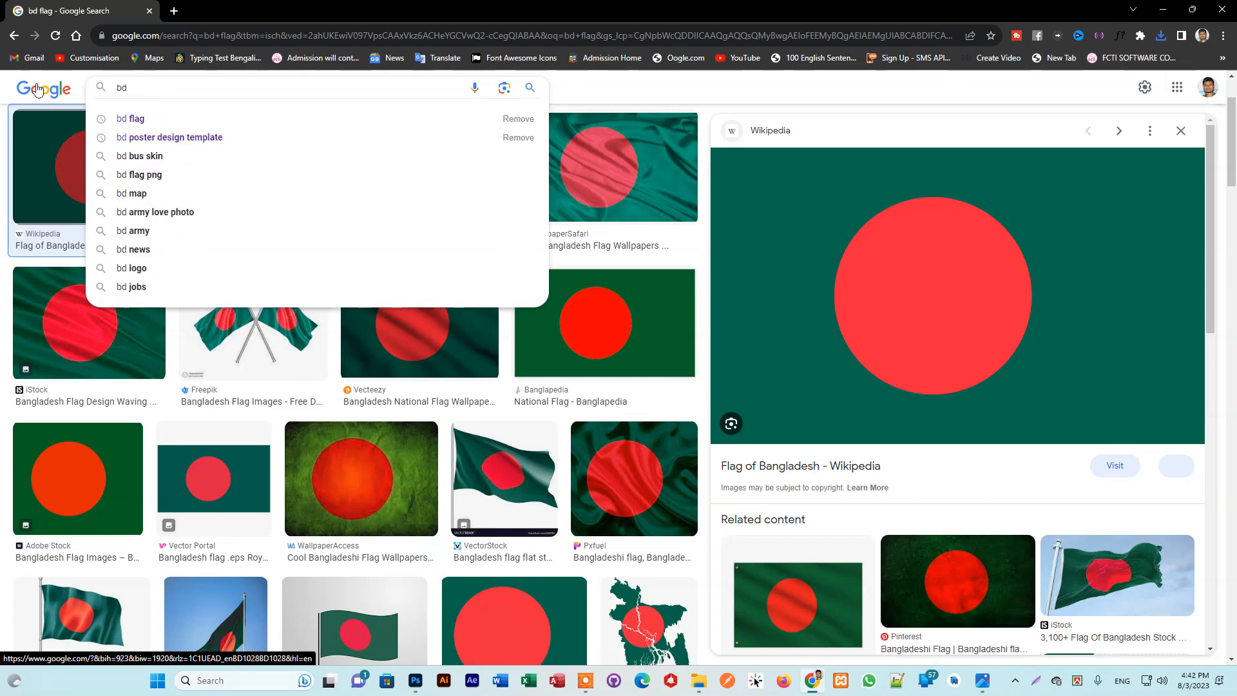
{"action": "type", "text": "map "}
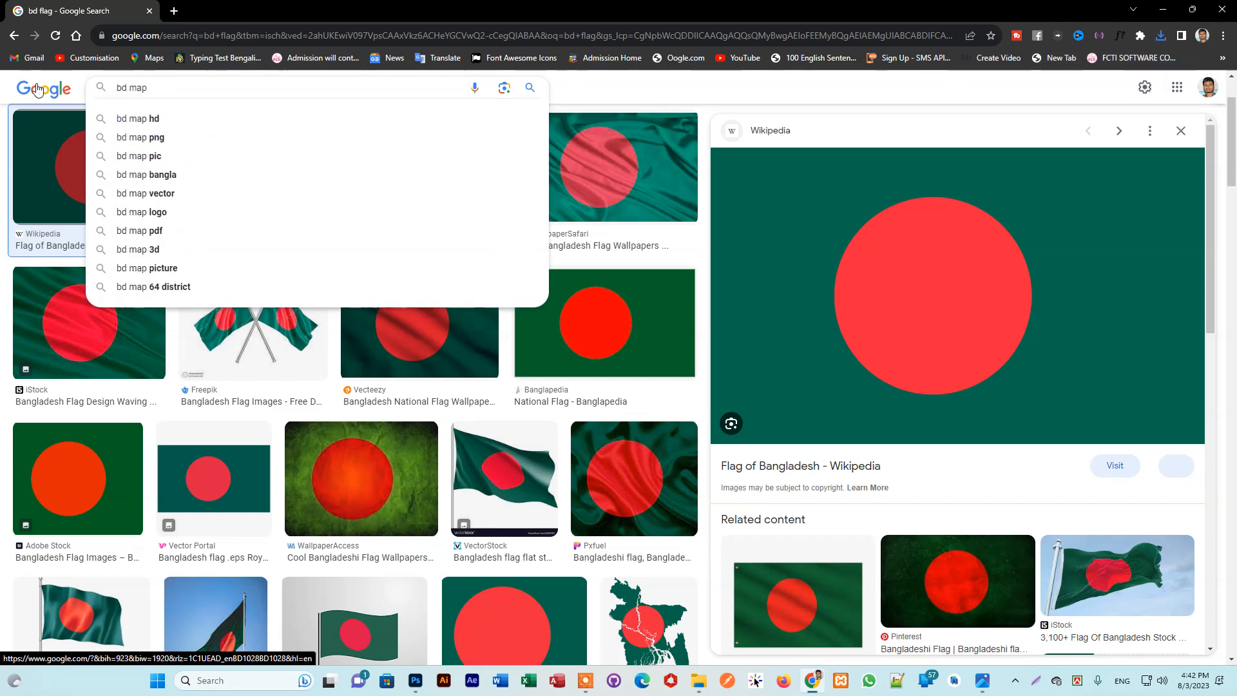
{"action": "type", "text": "fl"}
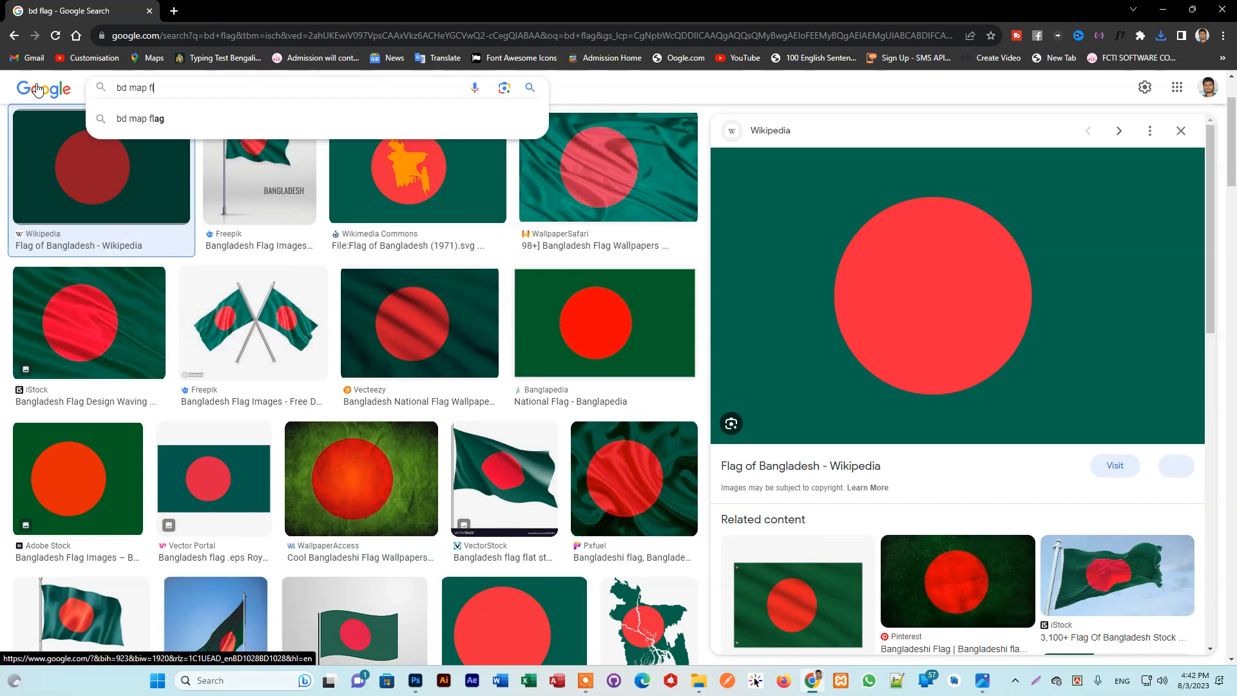
{"action": "key", "text": "BackSpace"}
{"action": "key", "text": "BackSpace"}
{"action": "type", "text": "bl"}
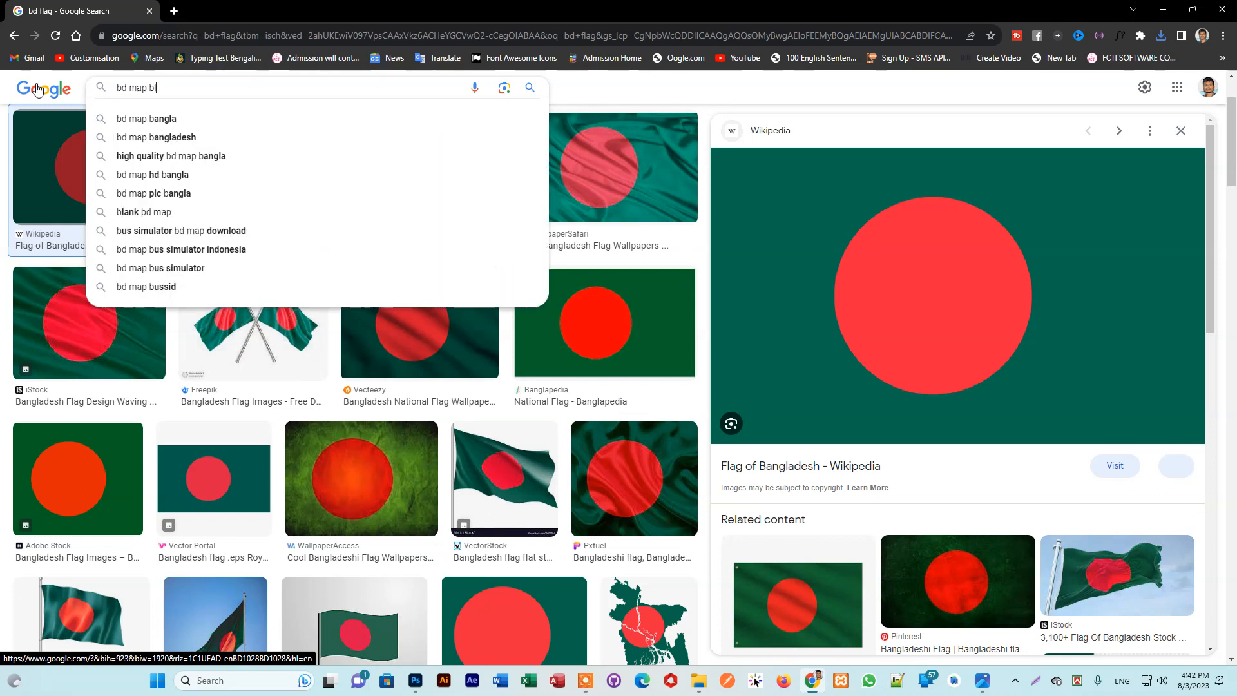
{"action": "type", "text": "ack a"}
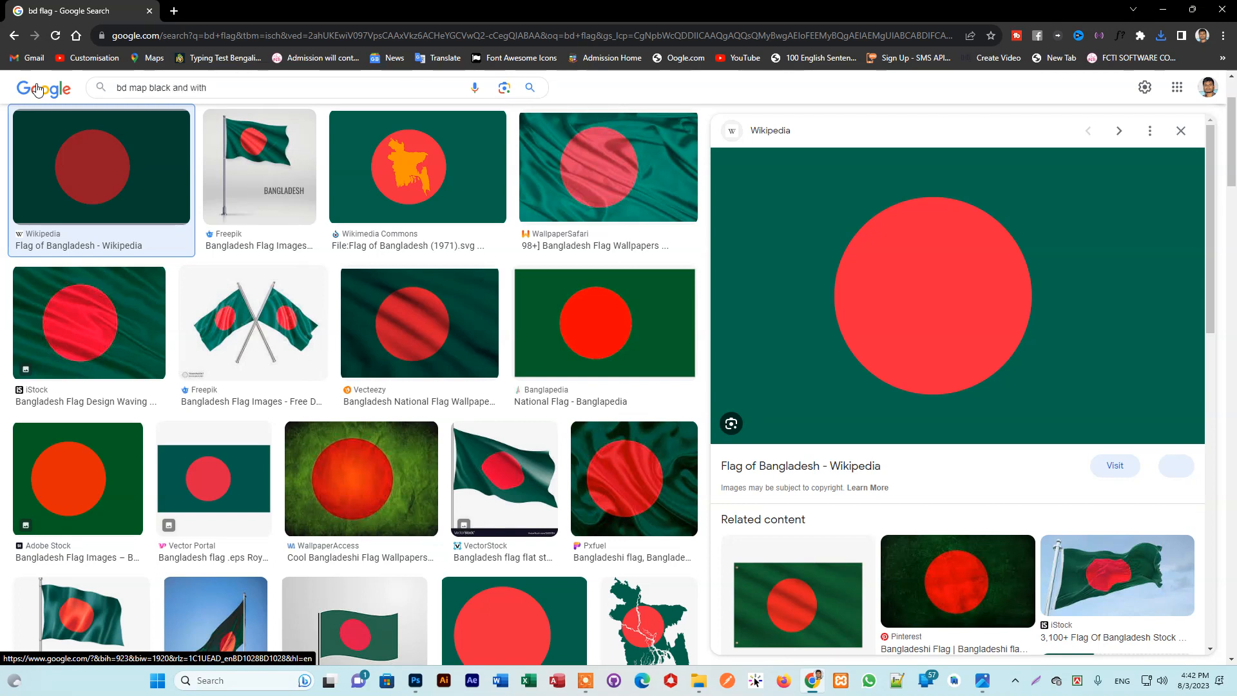
{"action": "type", "text": "nd white"}
{"action": "key", "text": "Return"}
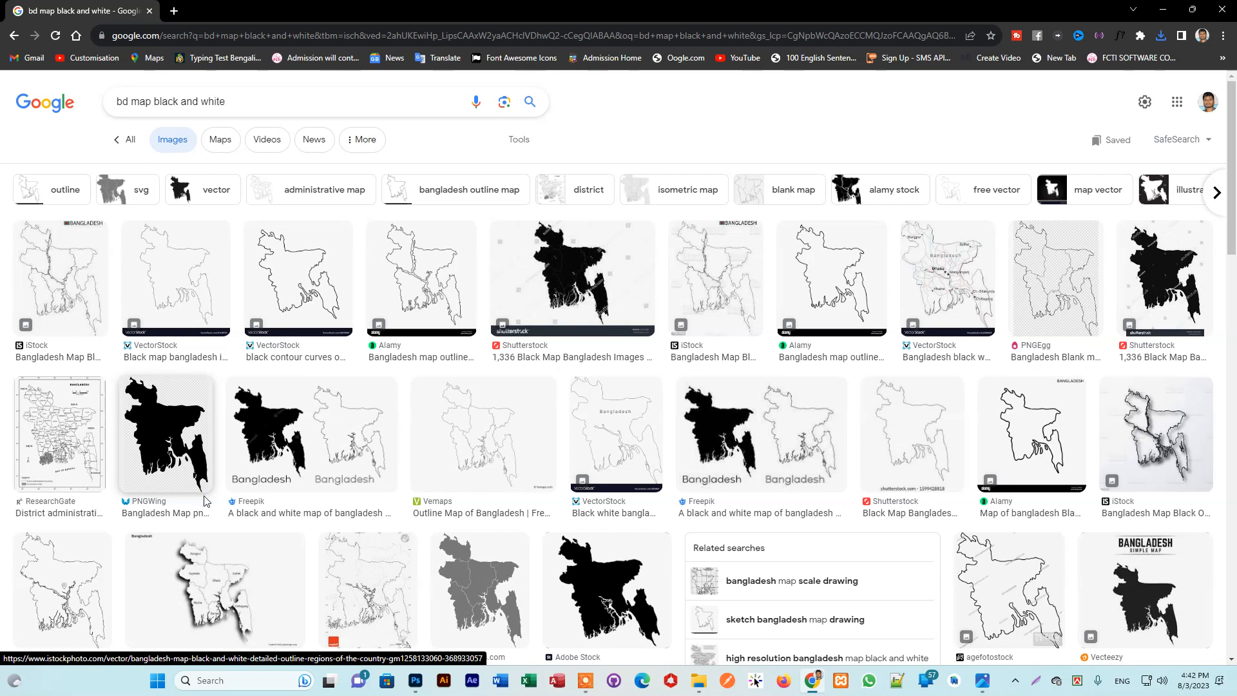
Save the solid black PNGWing Bangladesh map as "map" in PNG format in the Graphics Design folder
{"action": "left_click", "coordinate": [174, 449]}
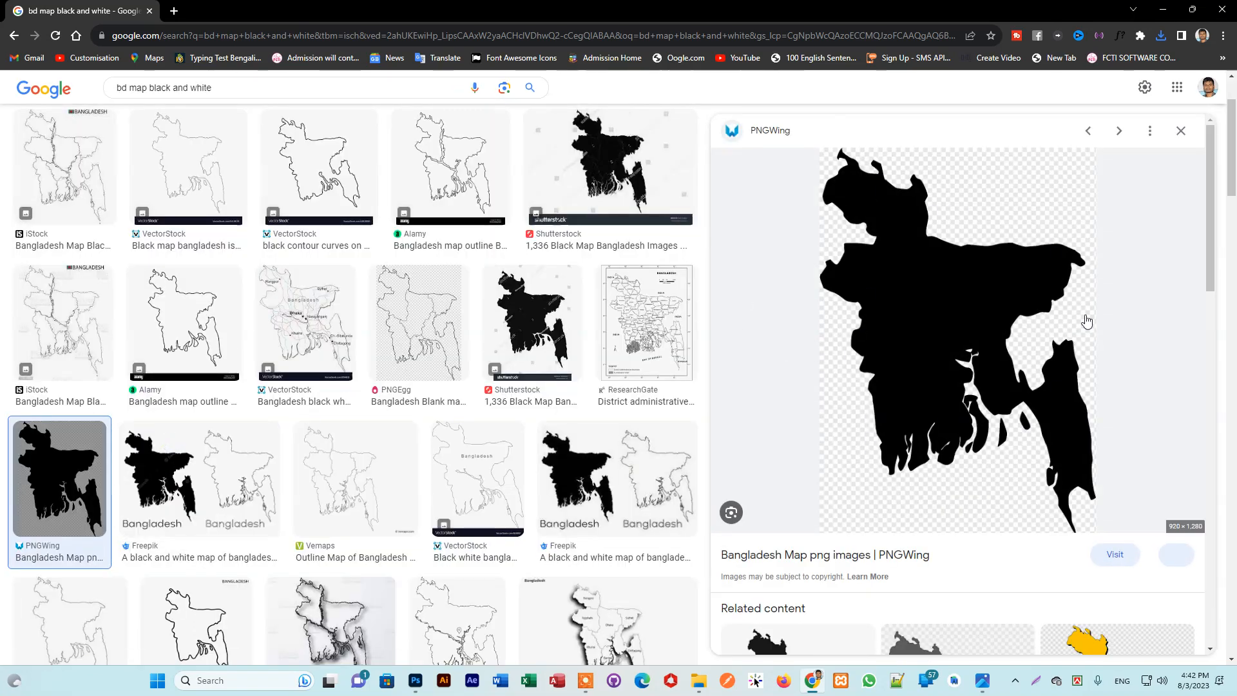
{"action": "right_click", "coordinate": [920, 278]}
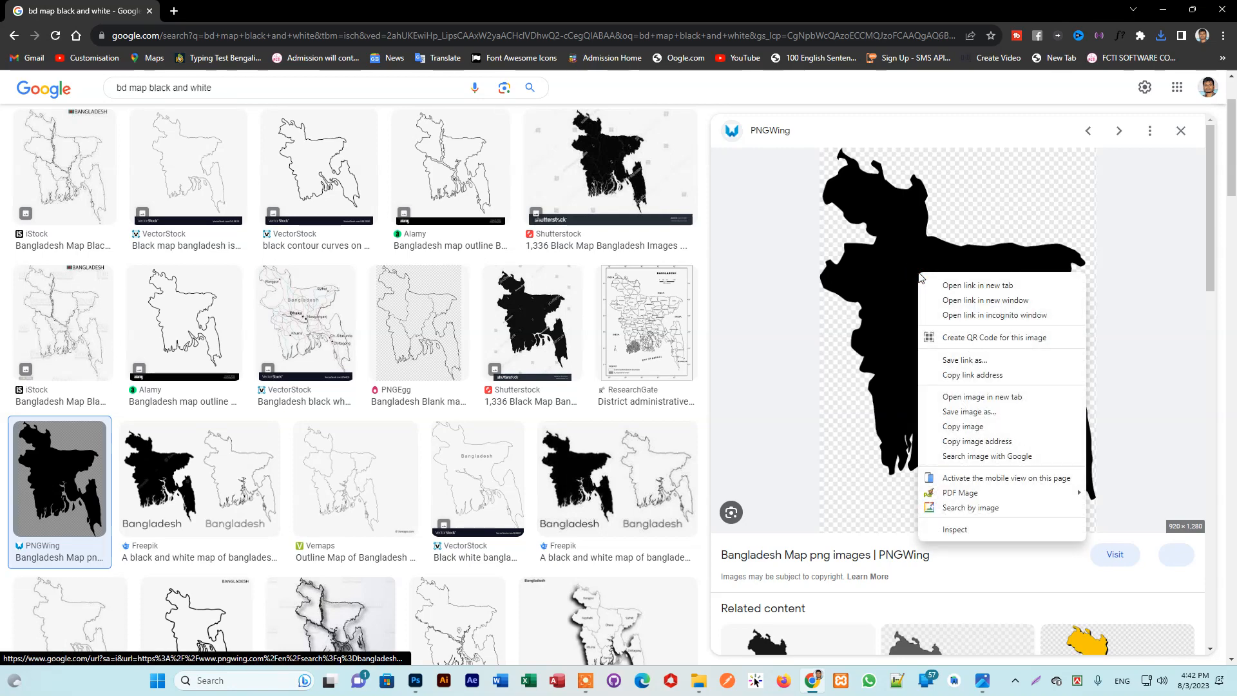
{"action": "left_click", "coordinate": [975, 413]}
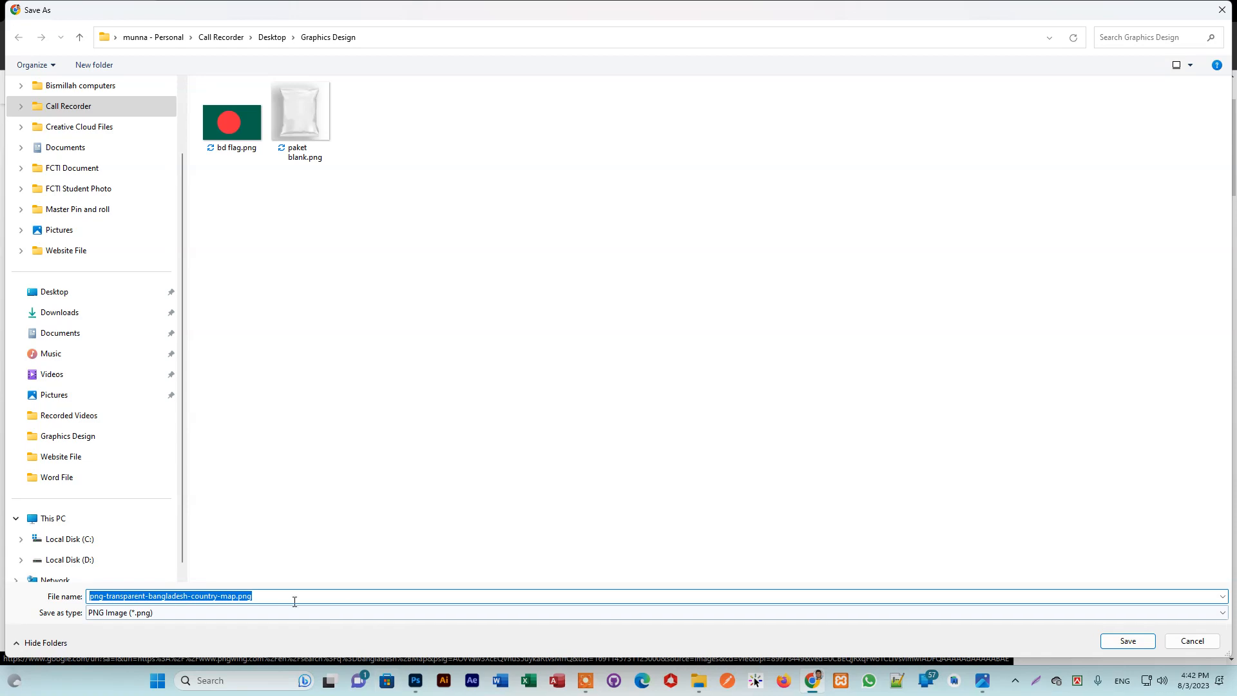
{"action": "type", "text": "map"}
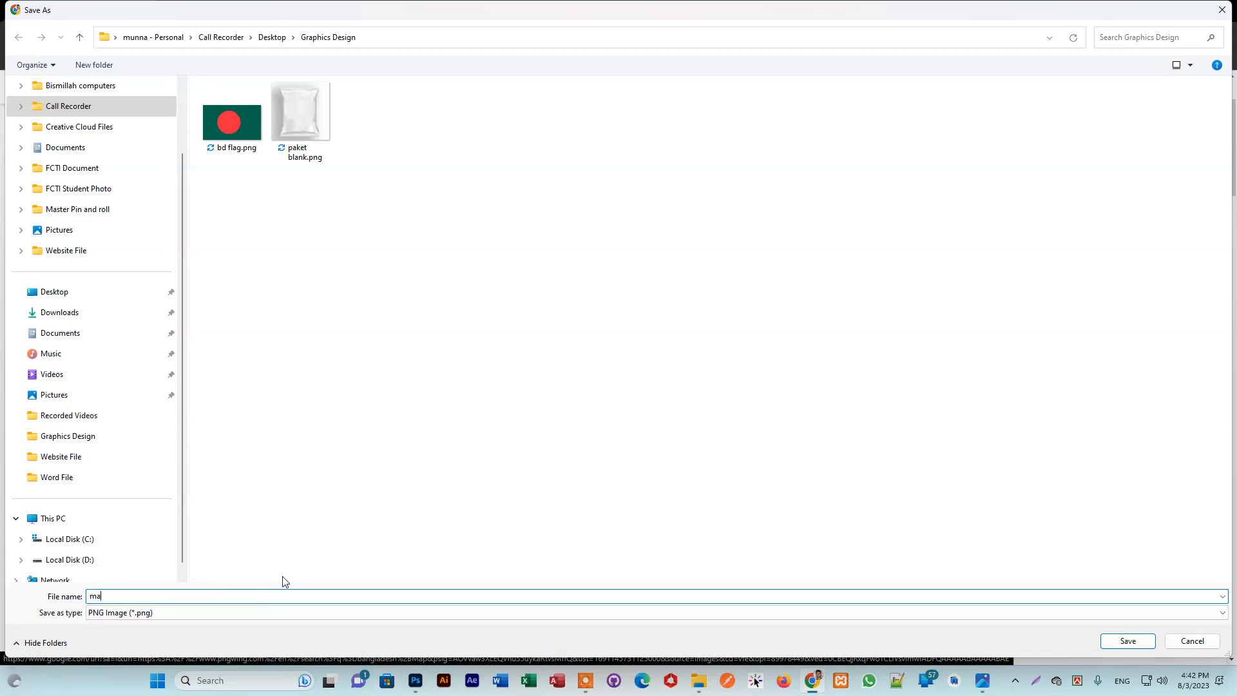
{"action": "left_click", "coordinate": [1147, 645]}
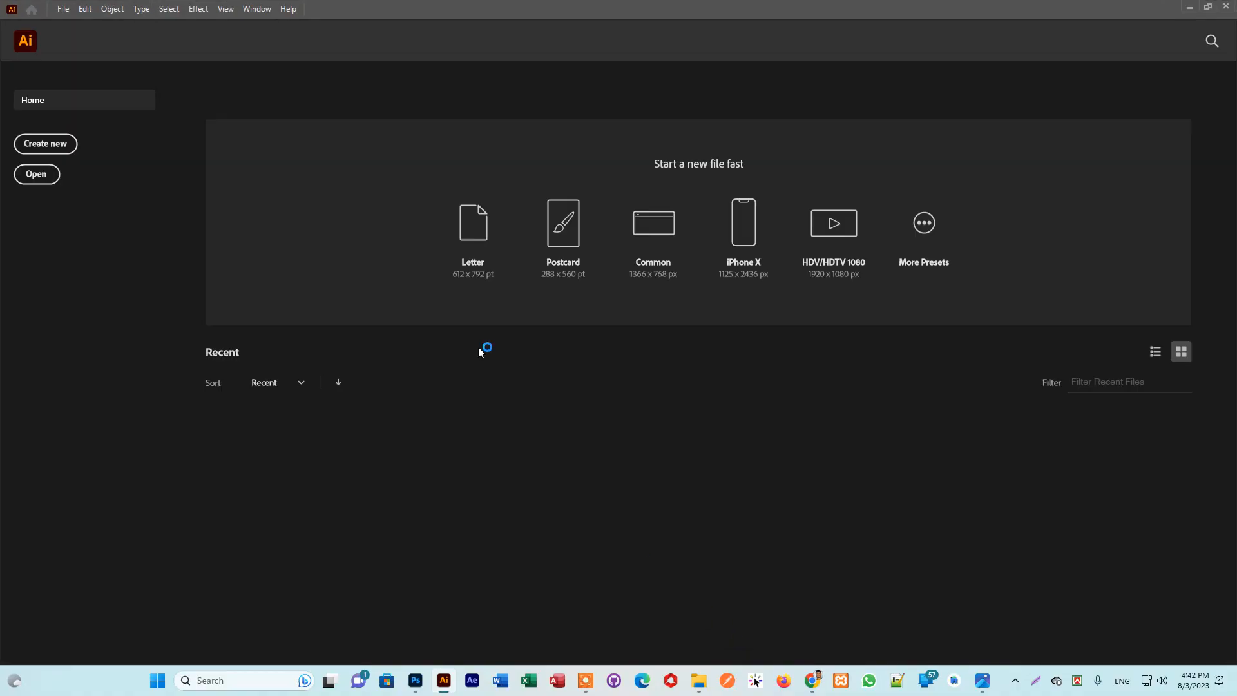
Switch to Adobe Illustrator and open map.png and bd flag.png together from the Graphics Design folder
{"action": "left_click", "coordinate": [36, 174]}
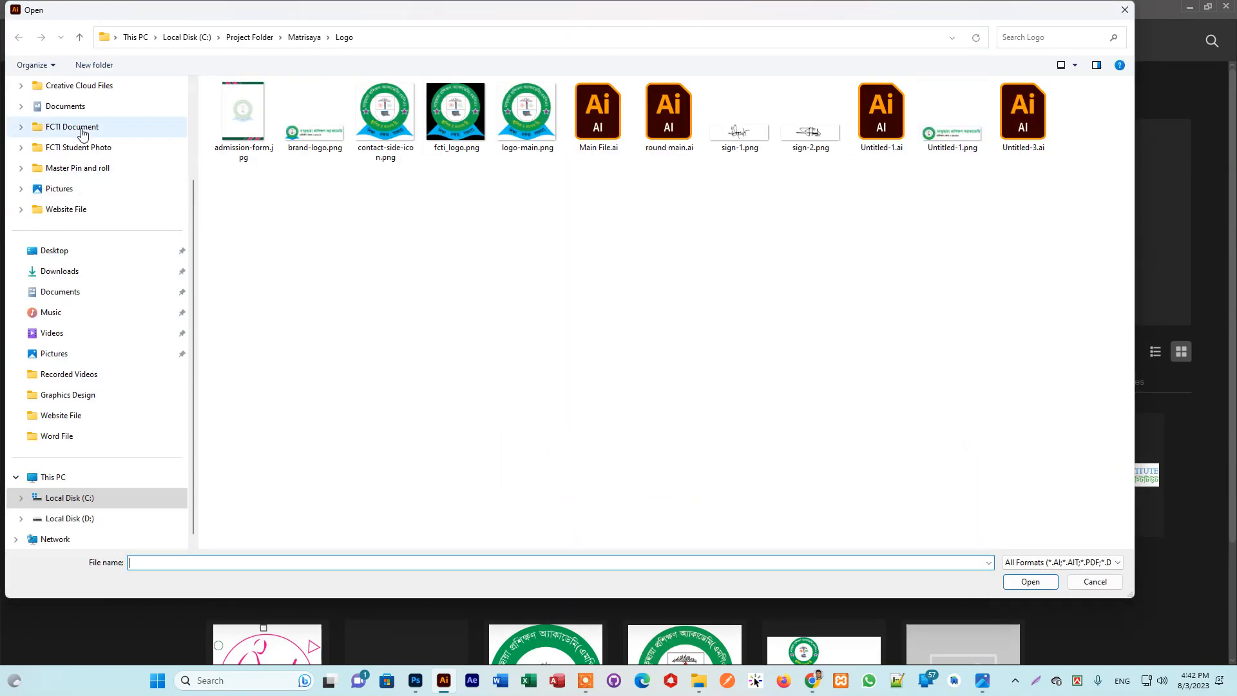
{"action": "left_click", "coordinate": [96, 393]}
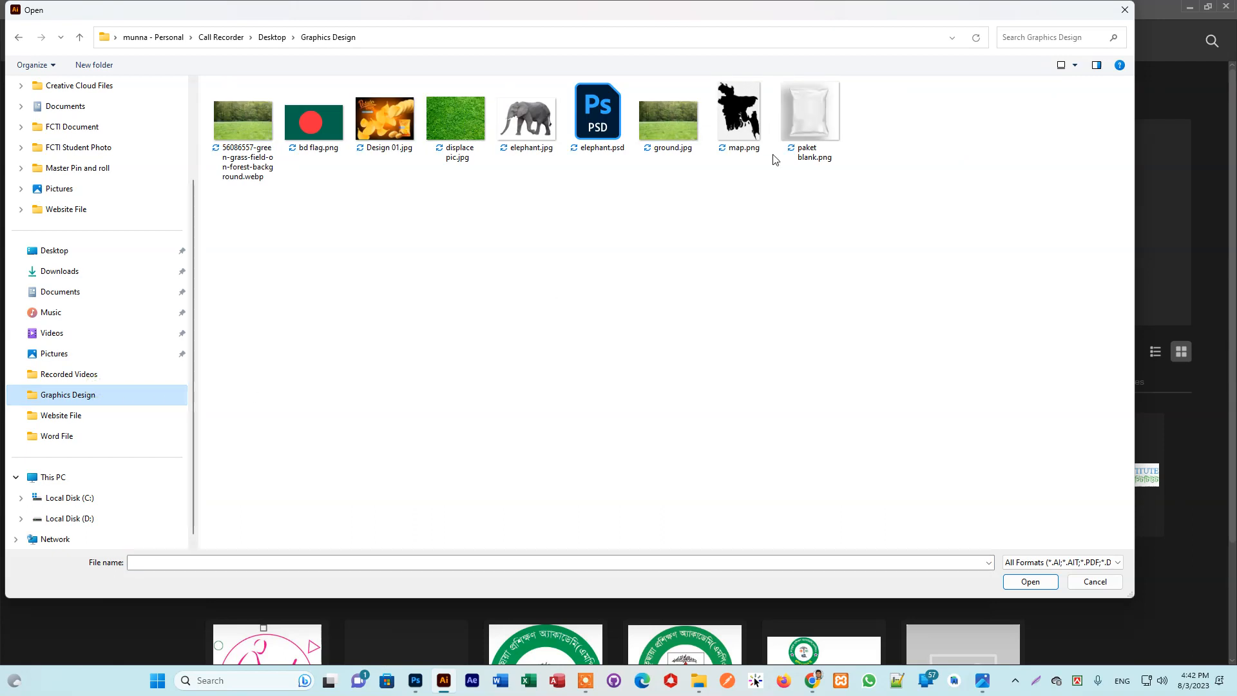
{"action": "left_click", "coordinate": [732, 118]}
{"action": "left_click", "coordinate": [319, 126], "text": "ctrl"}
{"action": "left_click", "coordinate": [1031, 582]}
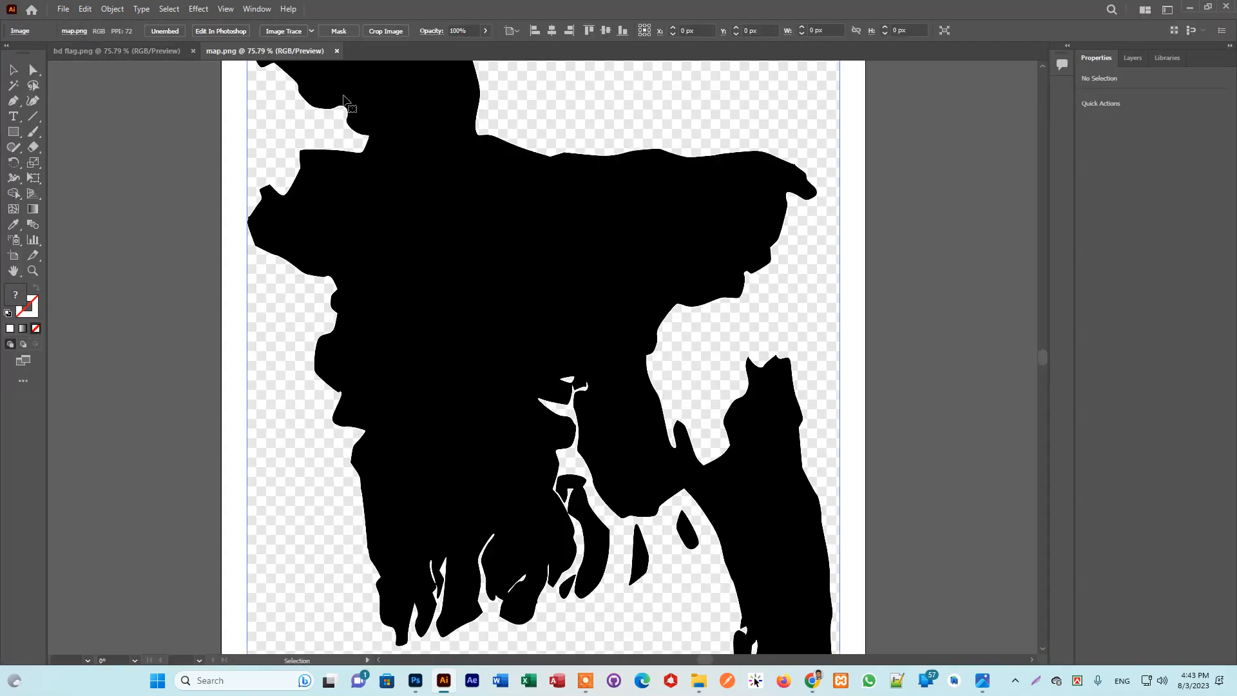
Trace the black map image with the Black and White Logo preset and expand the tracing into paths
{"action": "left_click", "coordinate": [344, 101]}
{"action": "scroll", "coordinate": [574, 359], "scroll_direction": "up", "scroll_amount": 2}
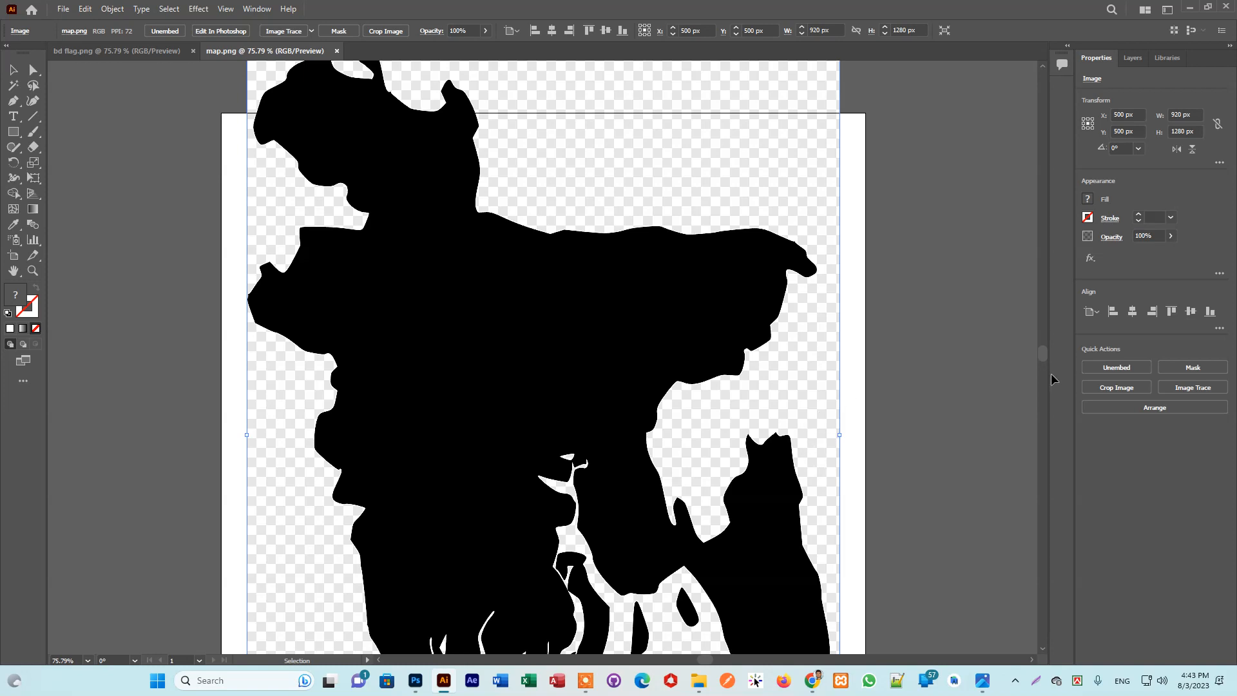
{"action": "left_click", "coordinate": [1198, 390]}
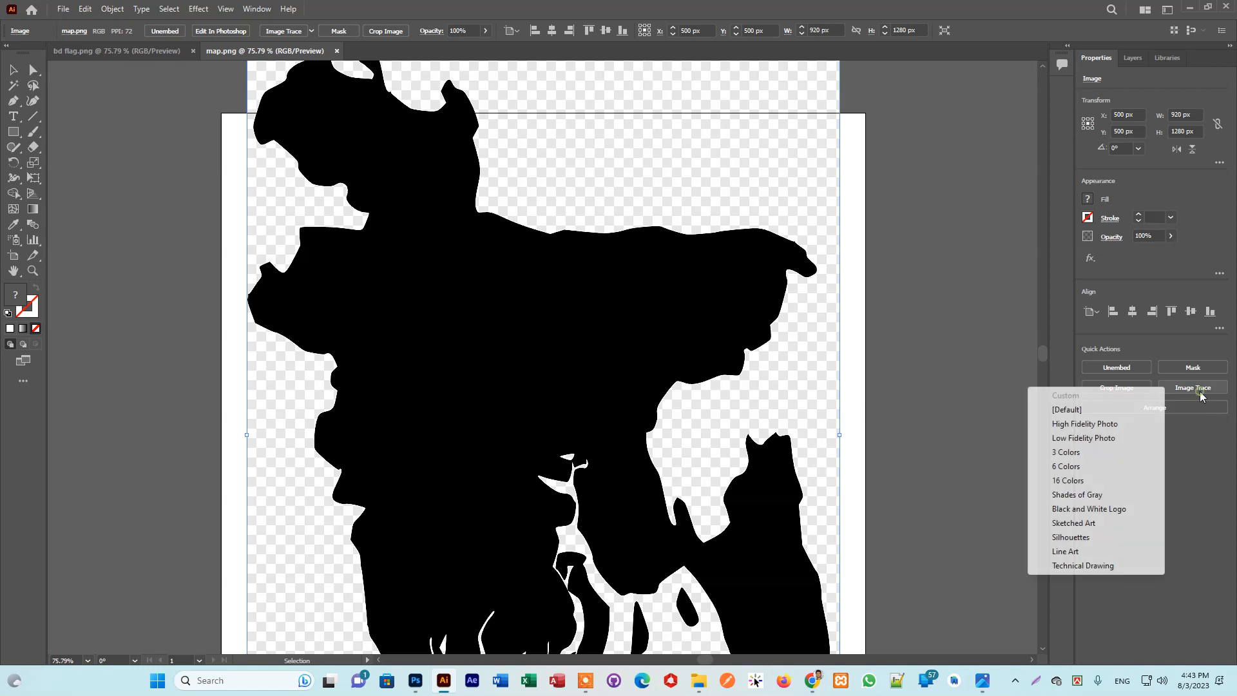
{"action": "left_click", "coordinate": [1096, 510]}
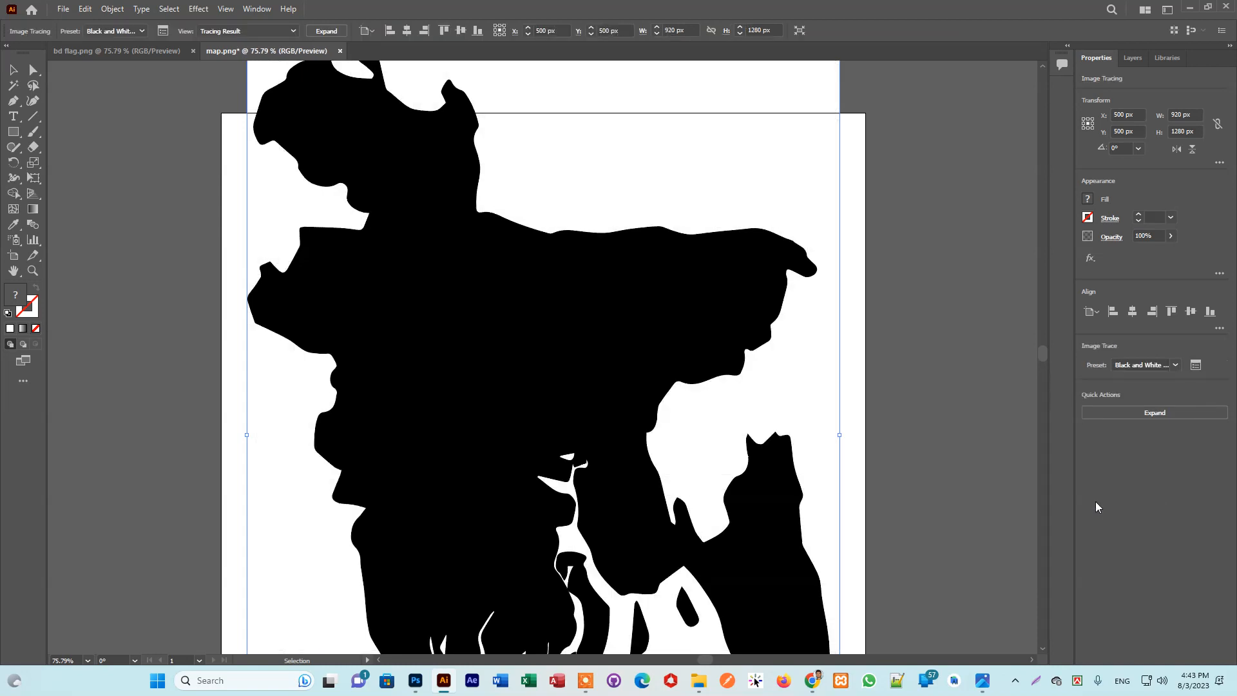
{"action": "left_click", "coordinate": [1162, 414]}
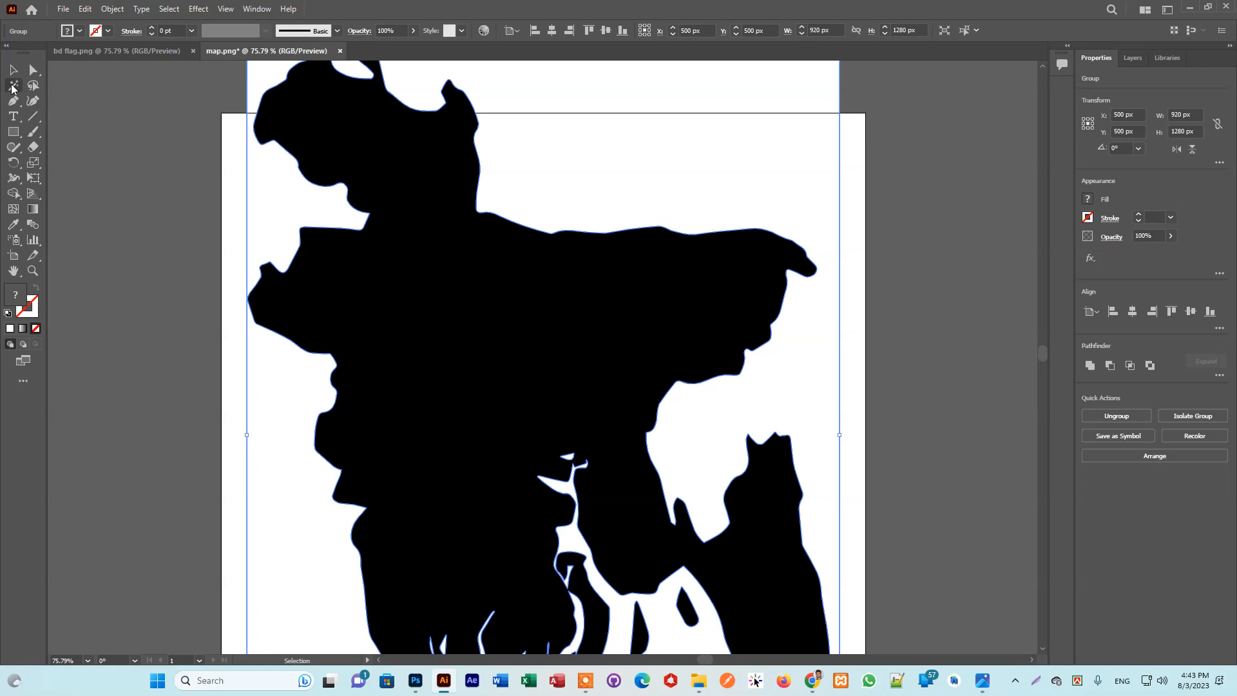
Delete the white background areas from the expanded map tracing and move the black map down to the right
{"action": "left_click", "coordinate": [13, 86]}
{"action": "left_click", "coordinate": [685, 221]}
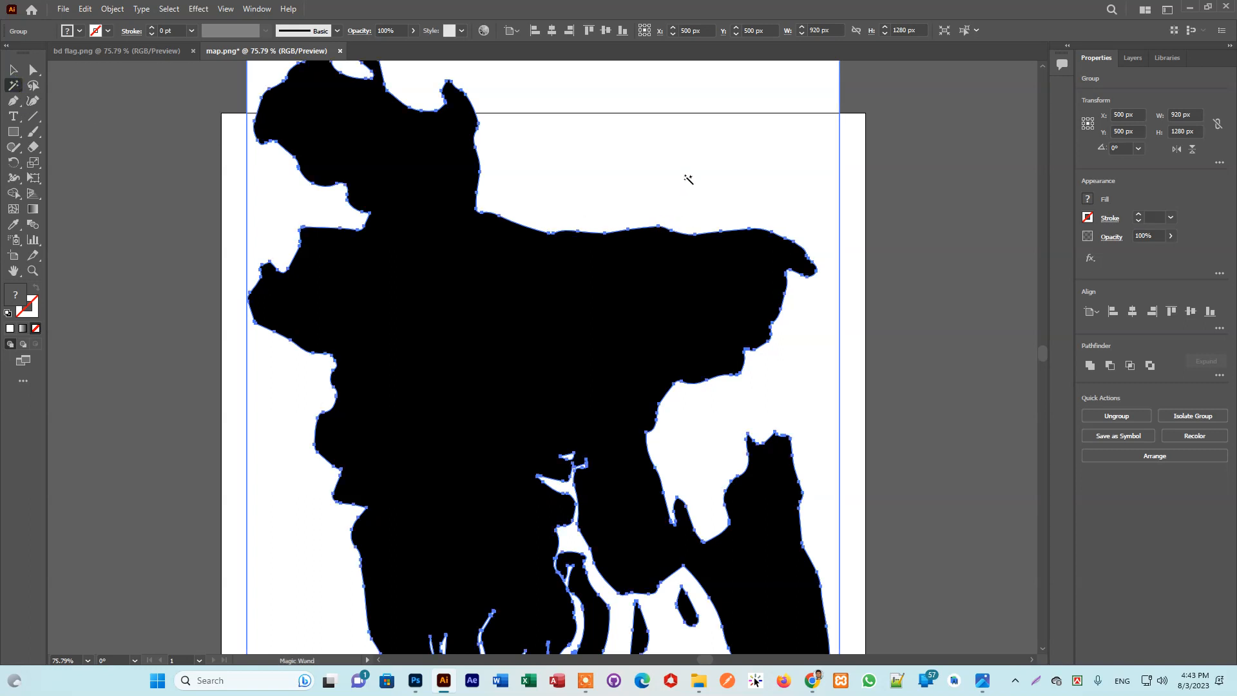
{"action": "left_click", "coordinate": [684, 158]}
{"action": "key", "text": "Delete"}
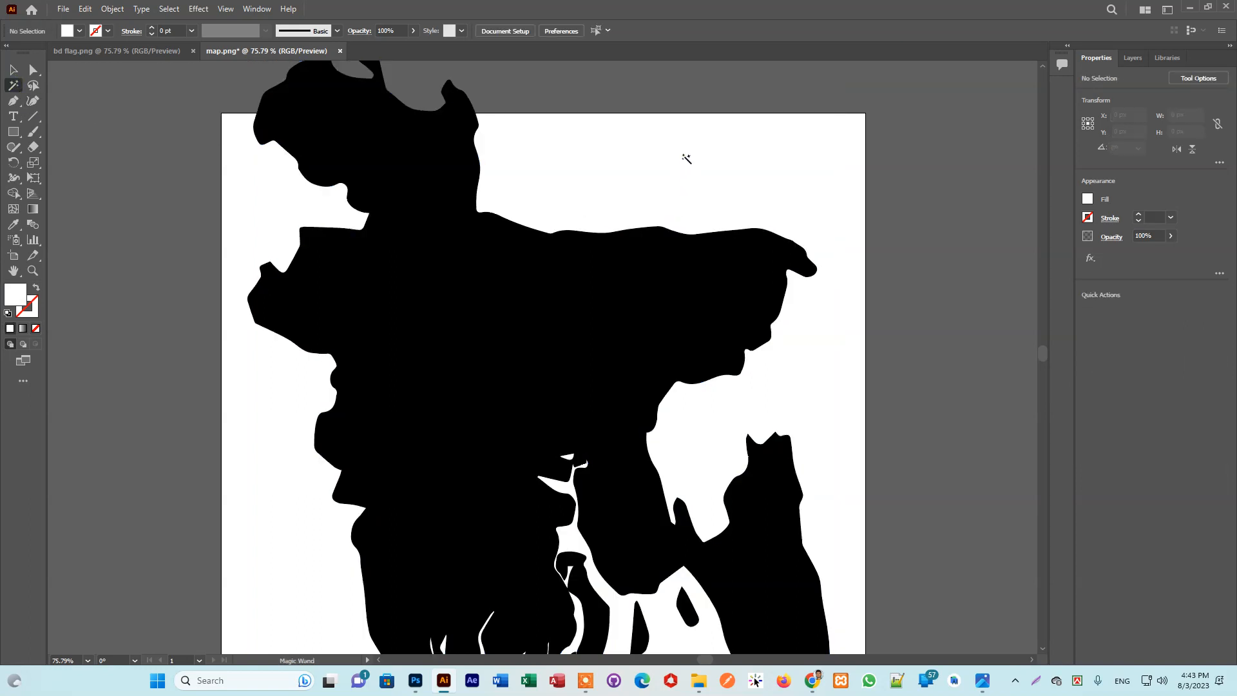
{"action": "left_click", "coordinate": [13, 70]}
{"action": "left_click_drag", "start_coordinate": [455, 316], "coordinate": [573, 344]}
In bd flag.png, trace the flag image with the 16 Colors preset and expand the tracing
{"action": "left_click", "coordinate": [137, 53]}
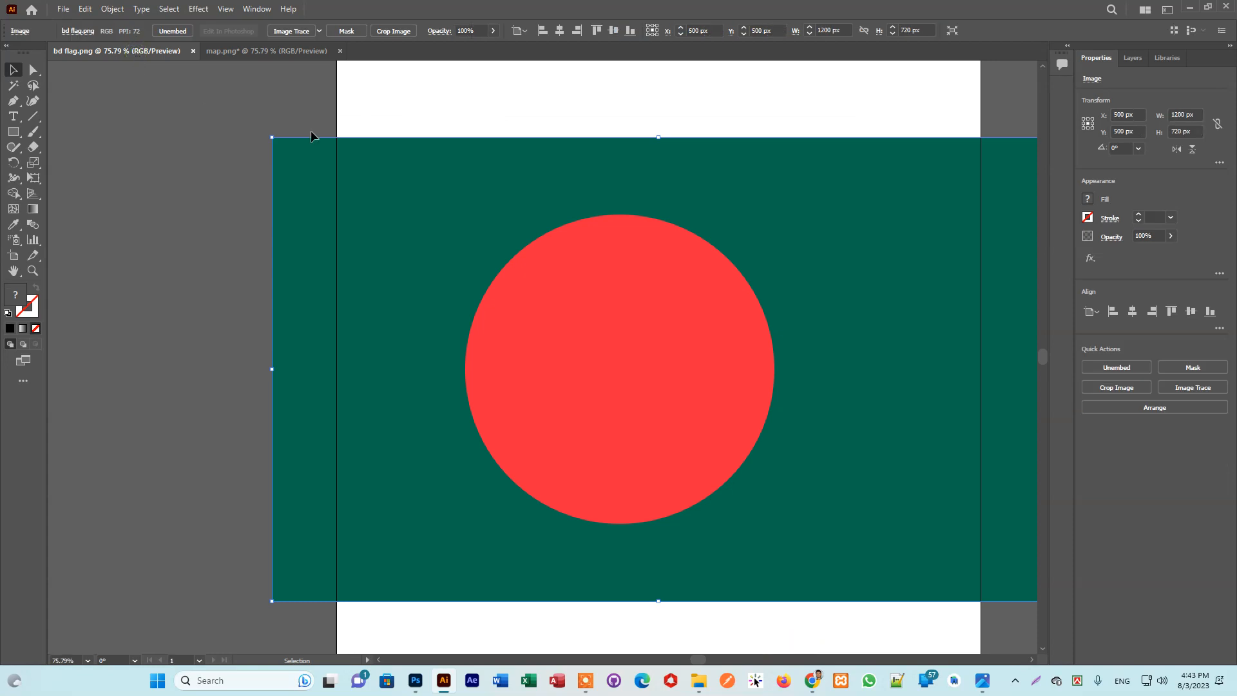
{"action": "left_click", "coordinate": [1206, 389]}
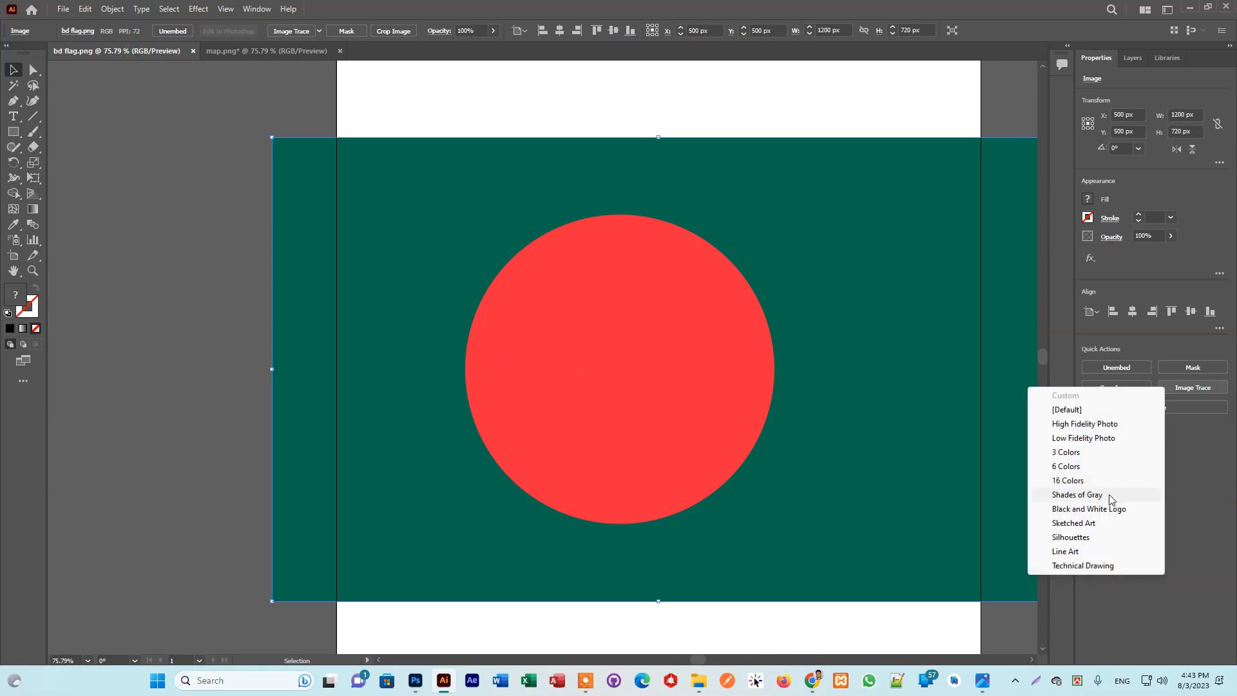
{"action": "left_click", "coordinate": [1075, 482]}
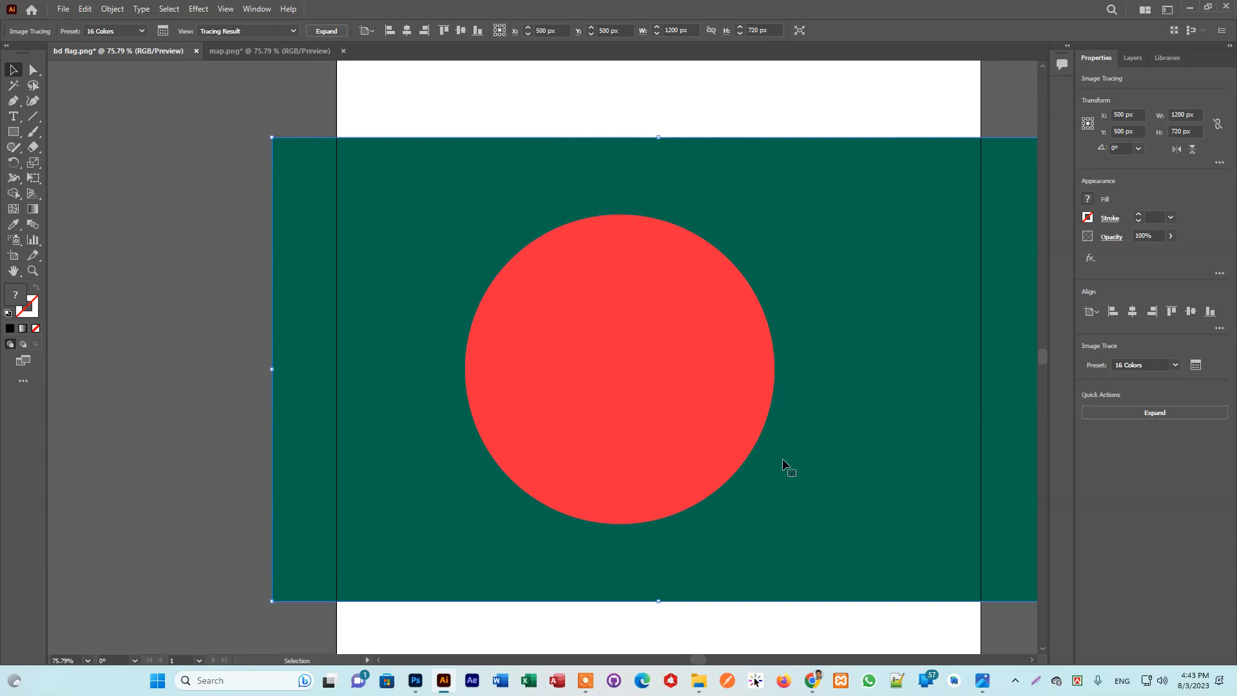
{"action": "left_click", "coordinate": [1164, 416]}
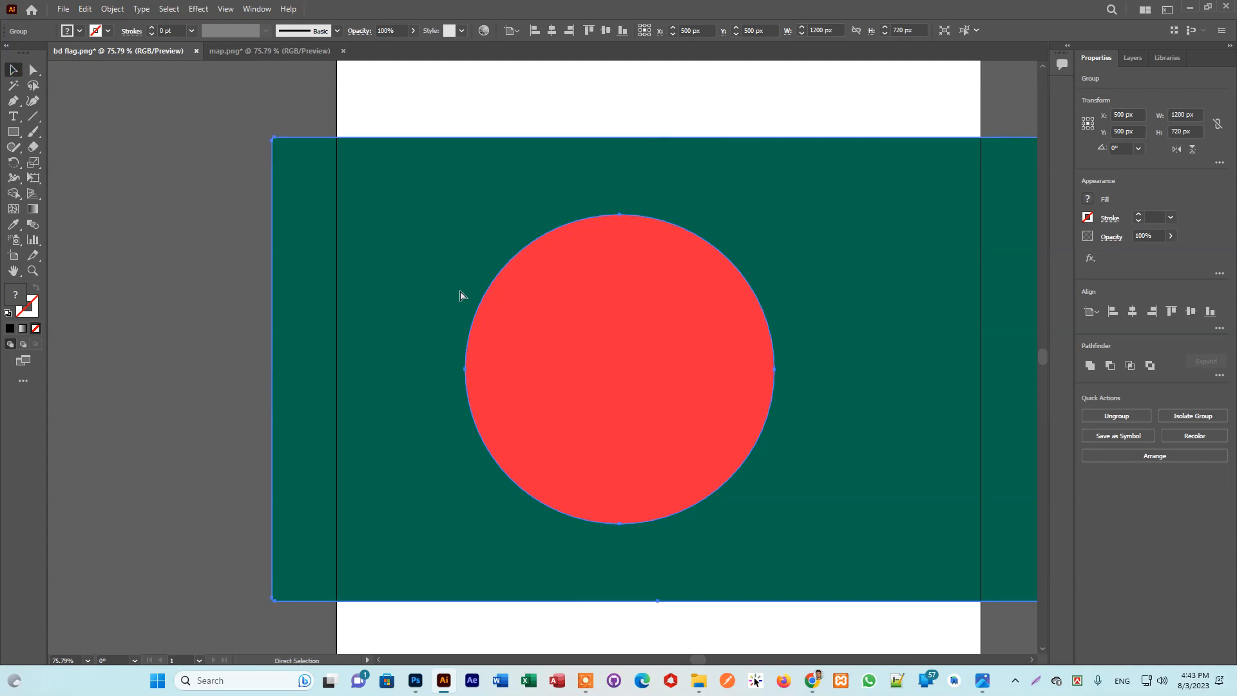
Ungroup the expanded flag, select its red circle separately, and regroup the circle with the green field
{"action": "key", "text": "ctrl+minus"}
{"action": "key", "text": "ctrl+minus"}
{"action": "key", "text": "ctrl+minus"}
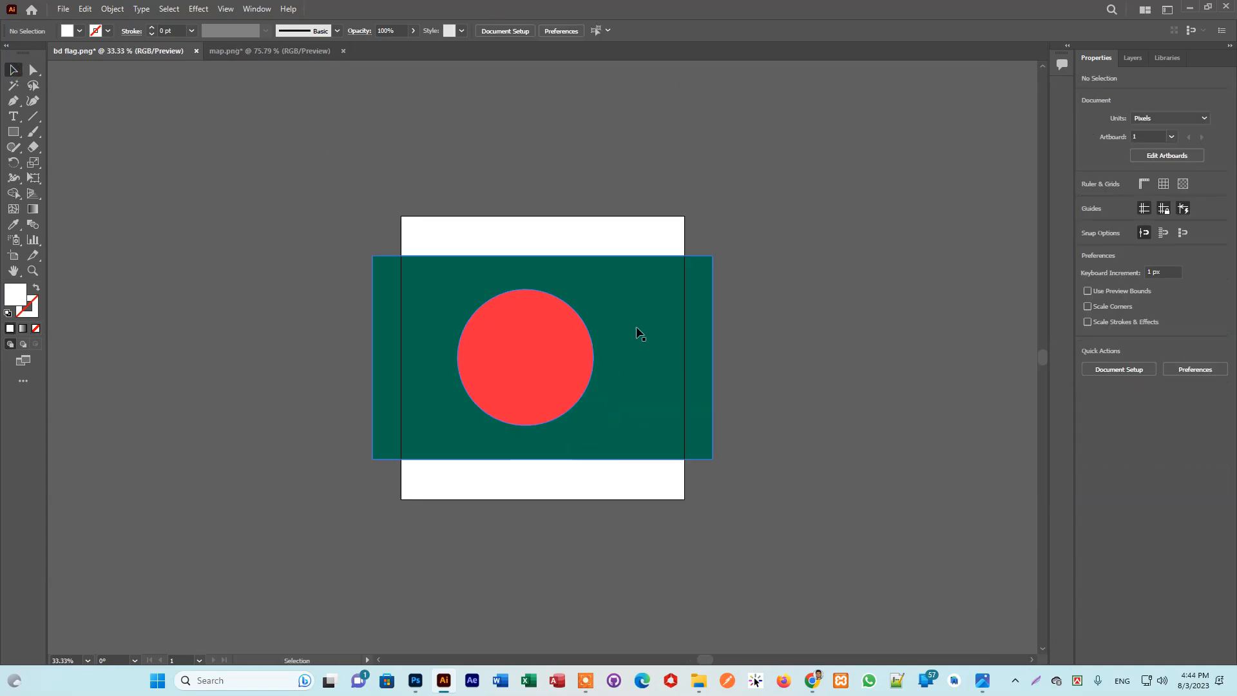
{"action": "right_click", "coordinate": [639, 331]}
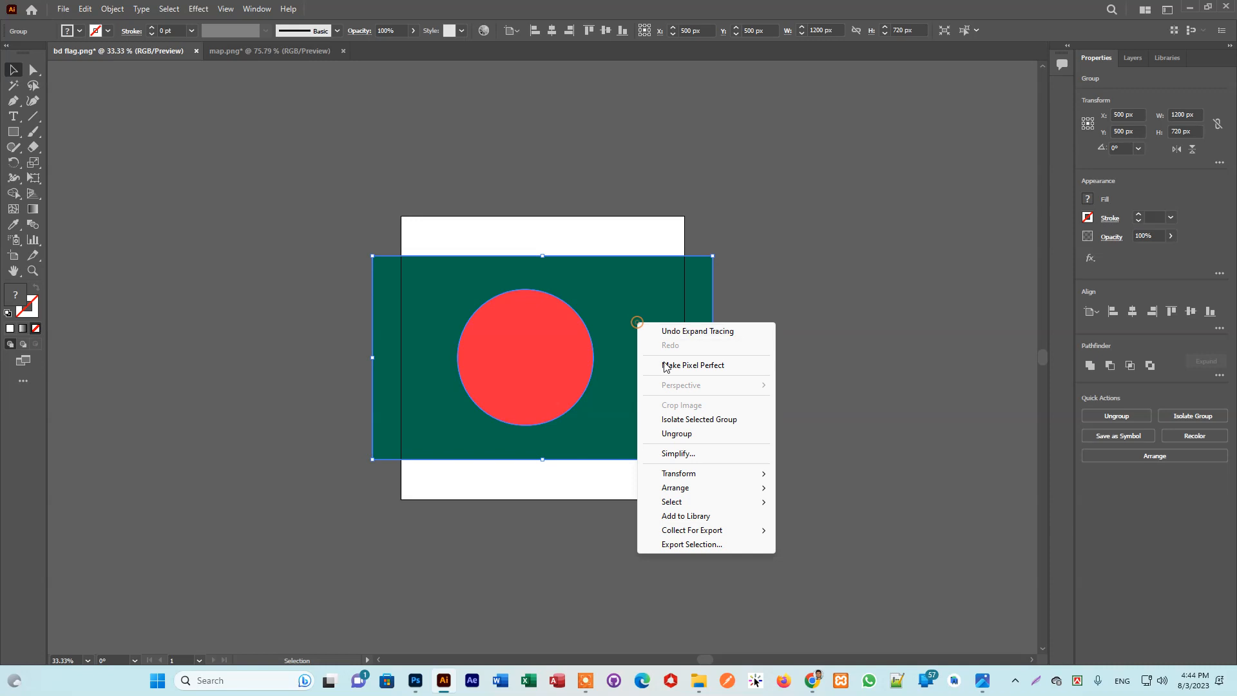
{"action": "left_click", "coordinate": [670, 433]}
{"action": "left_click", "coordinate": [829, 340]}
{"action": "left_click", "coordinate": [529, 354]}
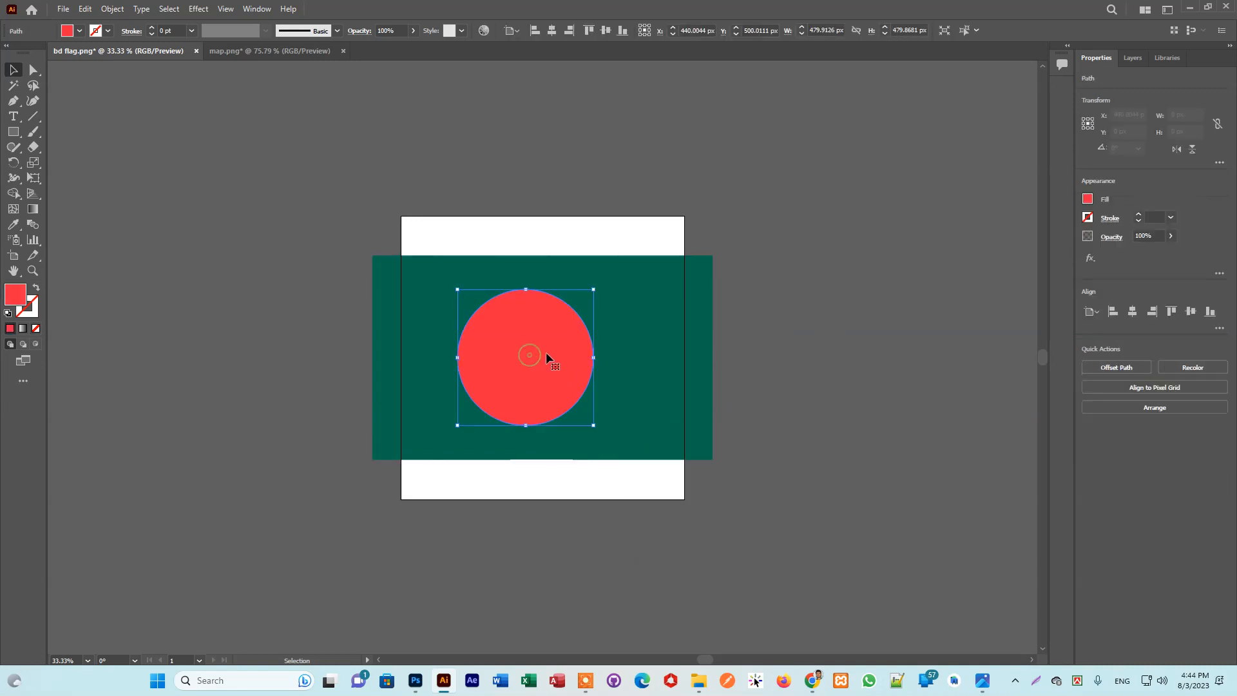
{"action": "left_click", "coordinate": [438, 218]}
{"action": "left_click_drag", "start_coordinate": [438, 220], "coordinate": [718, 487]}
{"action": "right_click", "coordinate": [625, 316]}
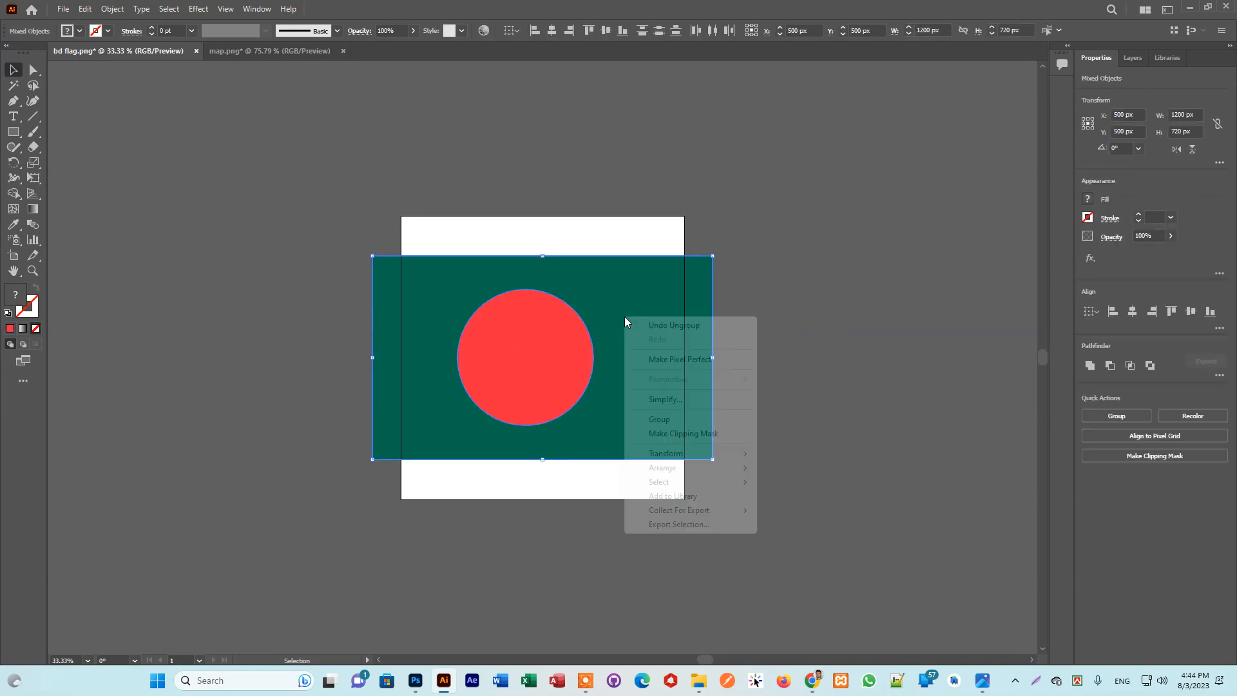
{"action": "left_click", "coordinate": [669, 425]}
Move the grouped flag into the map.png document and position it over the black map
{"action": "left_click_drag", "start_coordinate": [598, 290], "coordinate": [305, 58]}
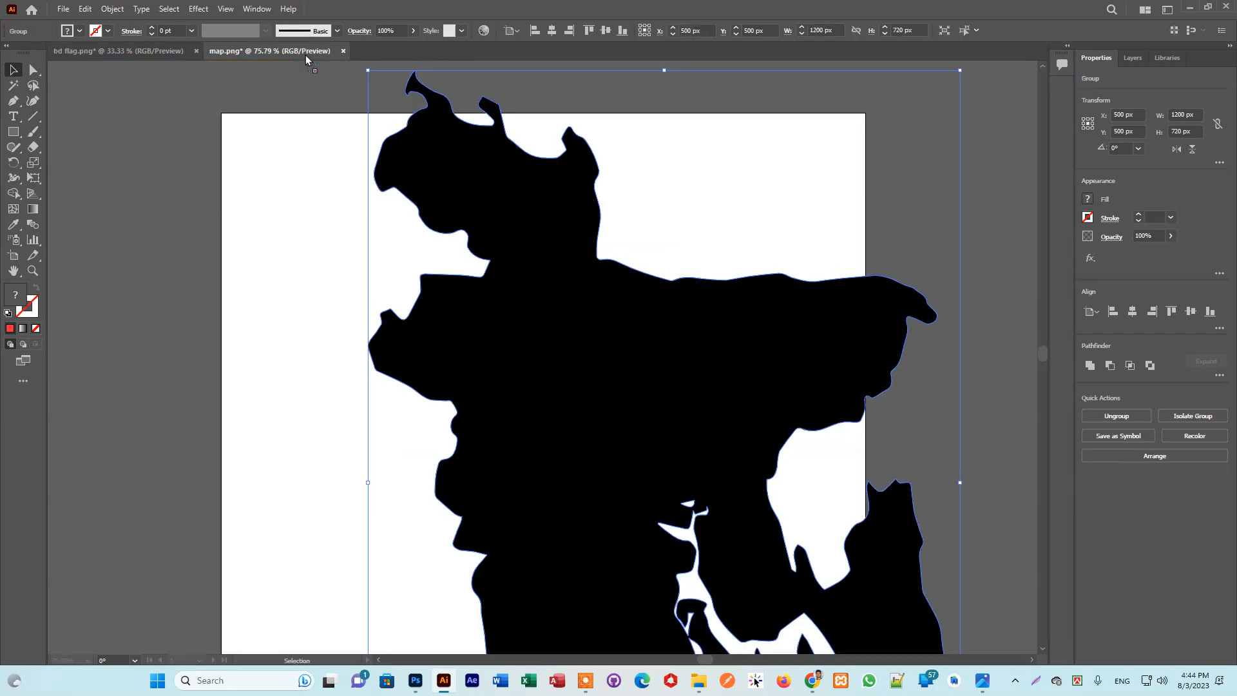
{"action": "left_click_drag", "start_coordinate": [600, 389], "coordinate": [728, 426]}
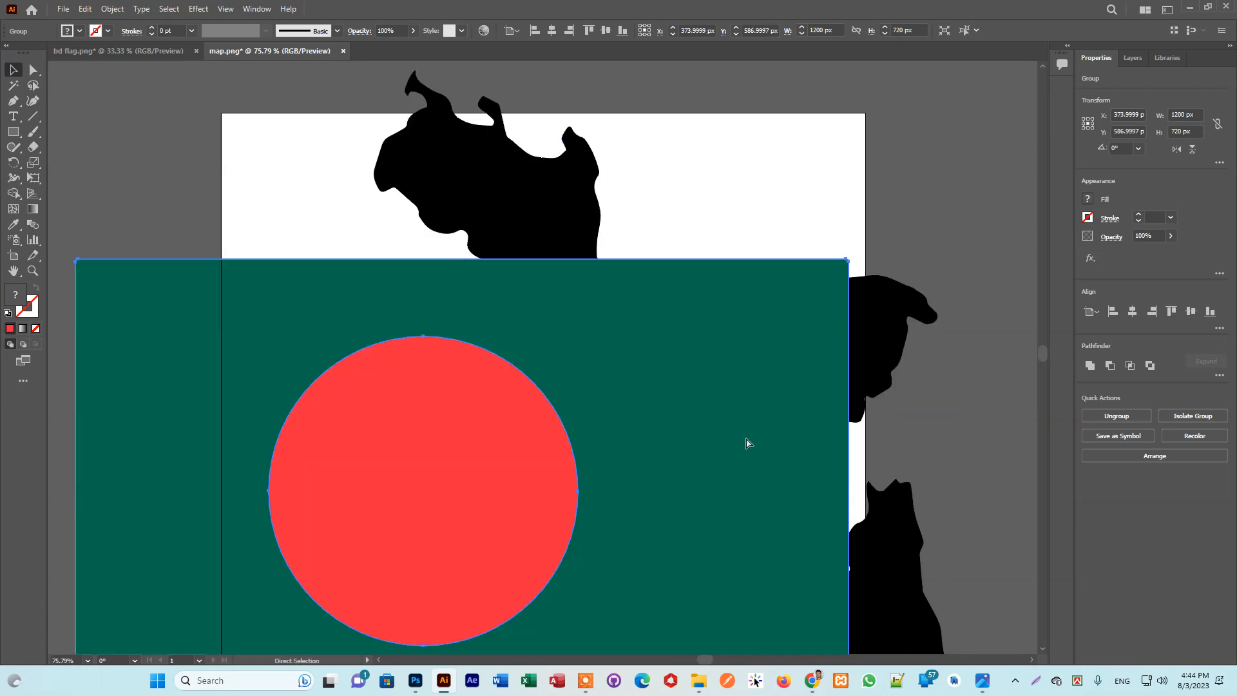
{"action": "key", "text": "ctrl+minus"}
{"action": "key", "text": "ctrl+minus"}
{"action": "key", "text": "ctrl+minus"}
{"action": "left_click_drag", "start_coordinate": [463, 371], "coordinate": [540, 330]}
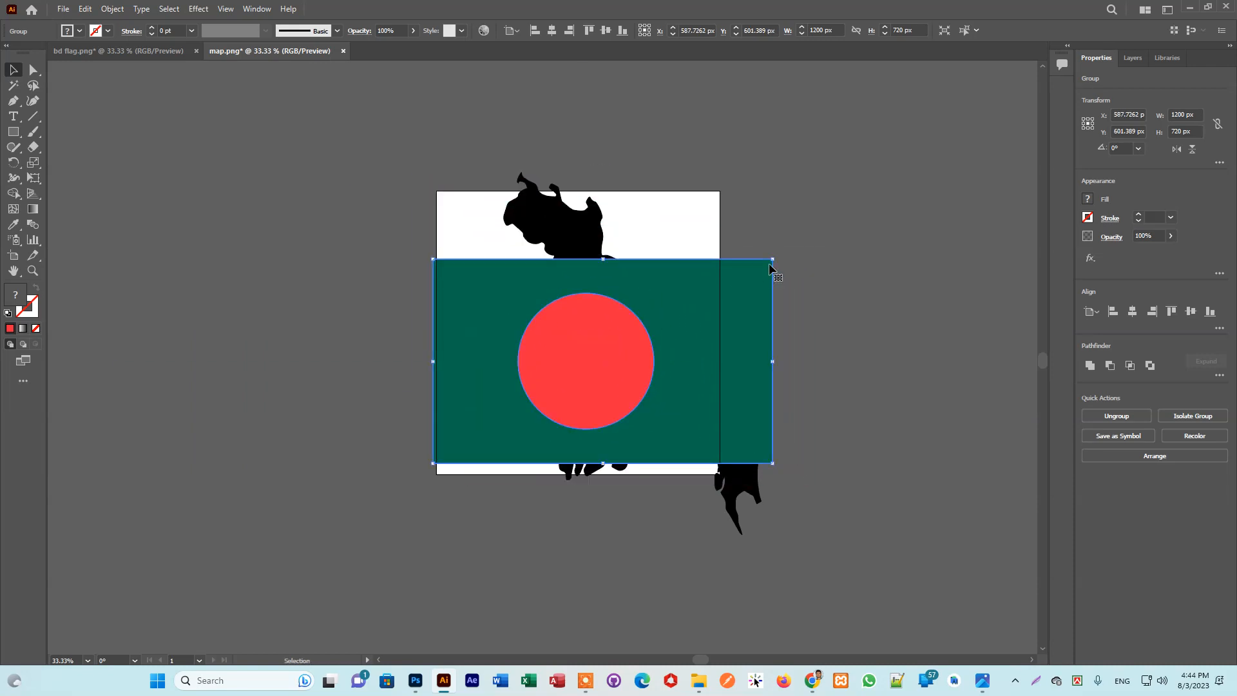
Rotate the flag diagonally to about 308° and enlarge it to about 1985 × 2107 px over the map
{"action": "left_click_drag", "start_coordinate": [773, 255], "coordinate": [793, 427]}
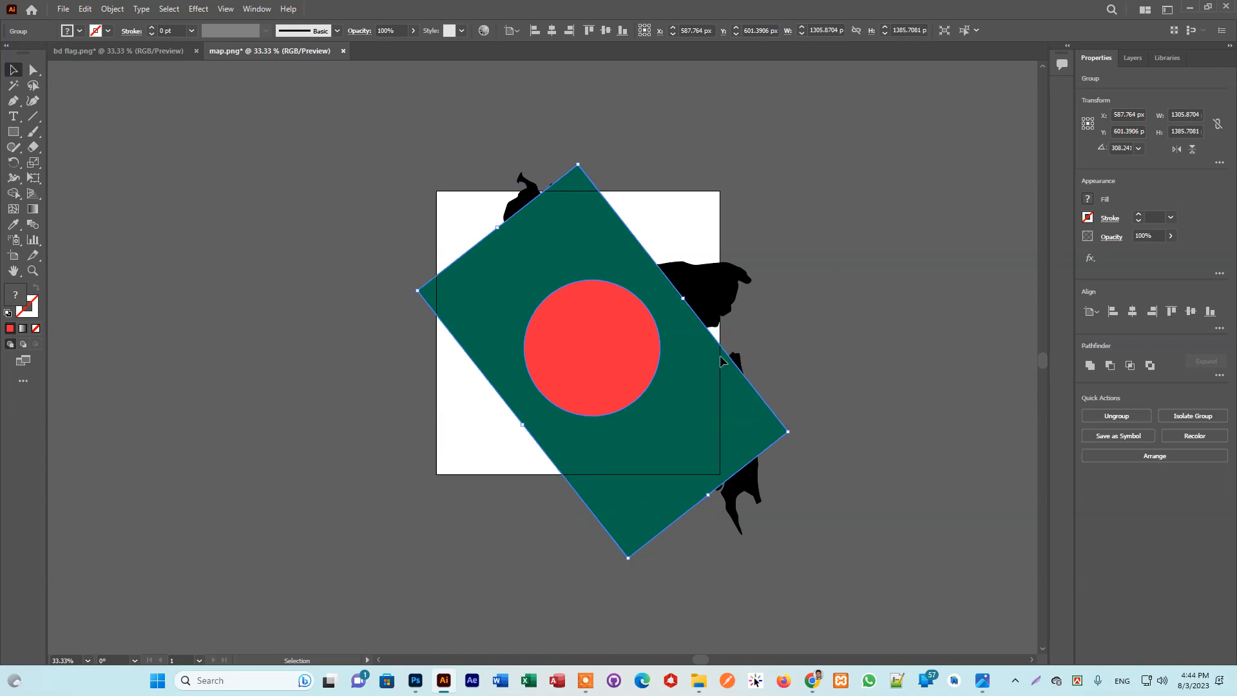
{"action": "left_click", "coordinate": [849, 355]}
{"action": "left_click", "coordinate": [705, 390]}
{"action": "left_click_drag", "start_coordinate": [710, 497], "coordinate": [773, 558]}
{"action": "left_click_drag", "start_coordinate": [773, 402], "coordinate": [809, 399]}
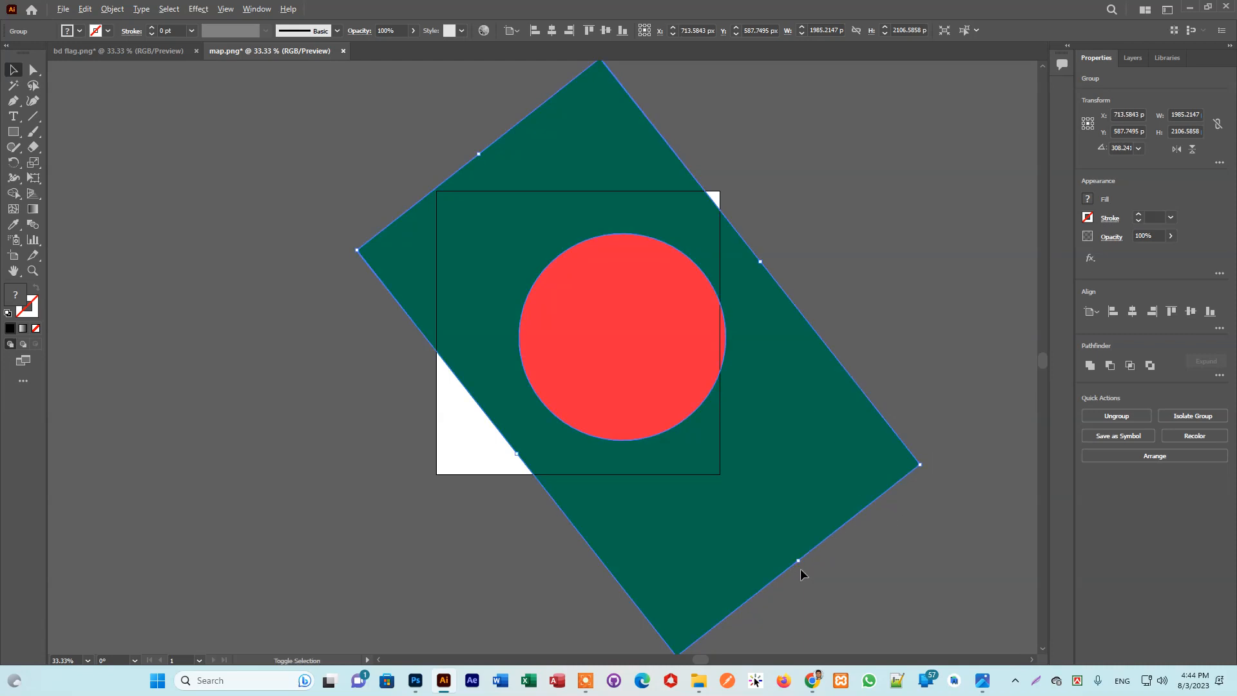
Resize the rotated flag from its sides to about 1801 × 1908 px overall, covering the entire map
{"action": "left_click_drag", "start_coordinate": [799, 562], "coordinate": [760, 503]}
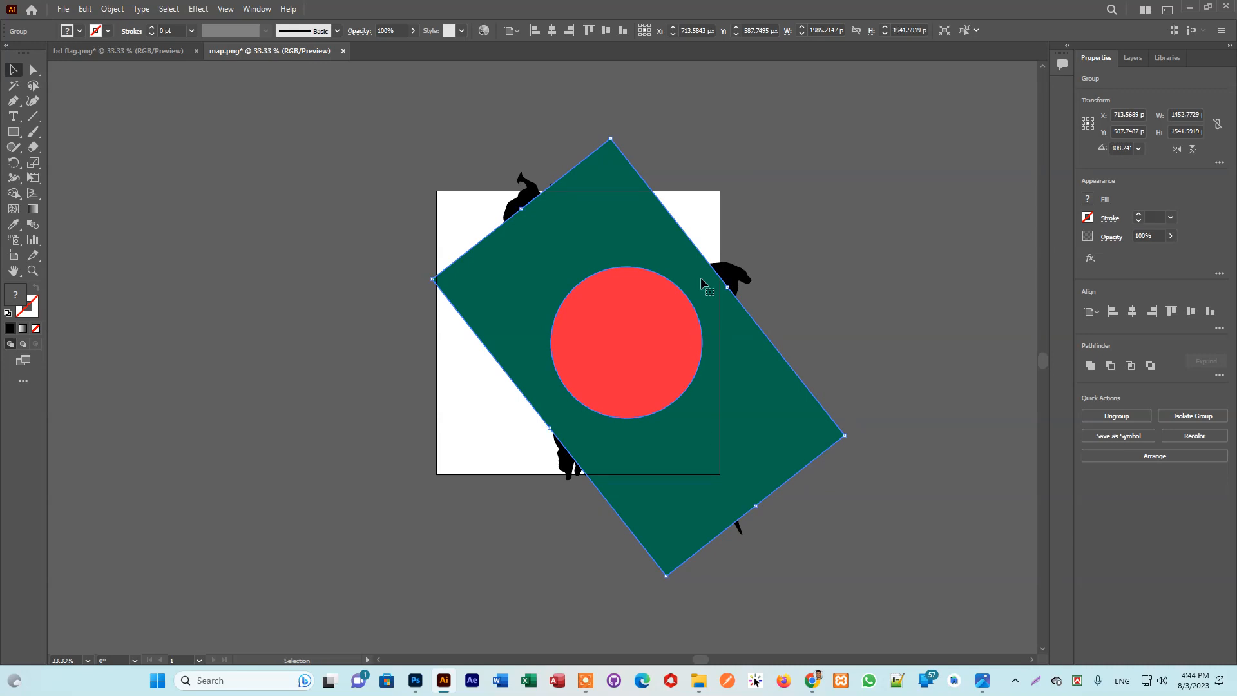
{"action": "left_click_drag", "start_coordinate": [727, 286], "coordinate": [760, 272]}
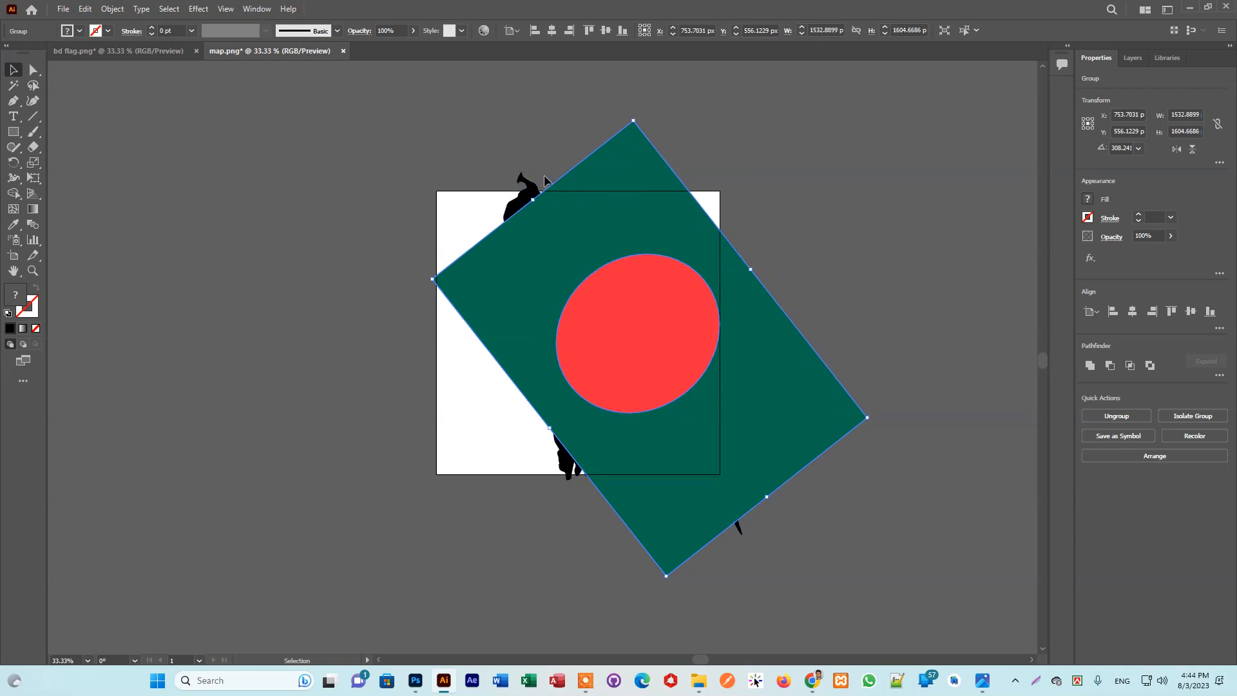
{"action": "left_click_drag", "start_coordinate": [532, 200], "coordinate": [508, 167]}
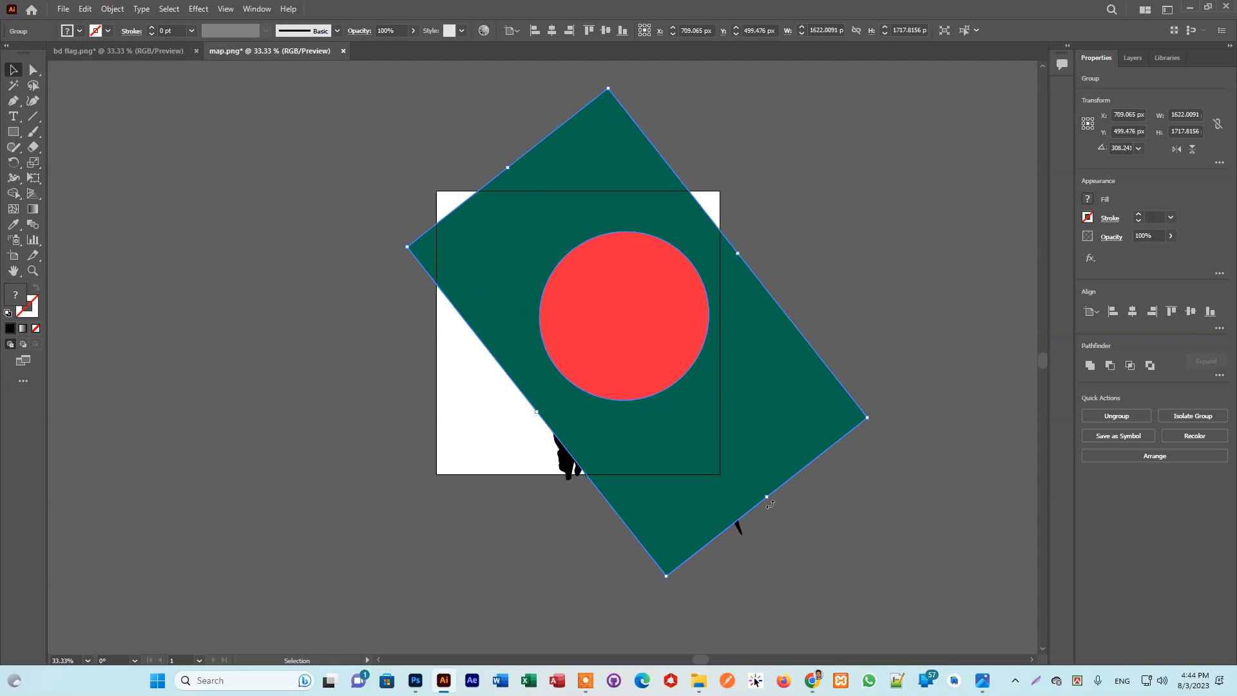
{"action": "left_click_drag", "start_coordinate": [767, 497], "coordinate": [796, 534]}
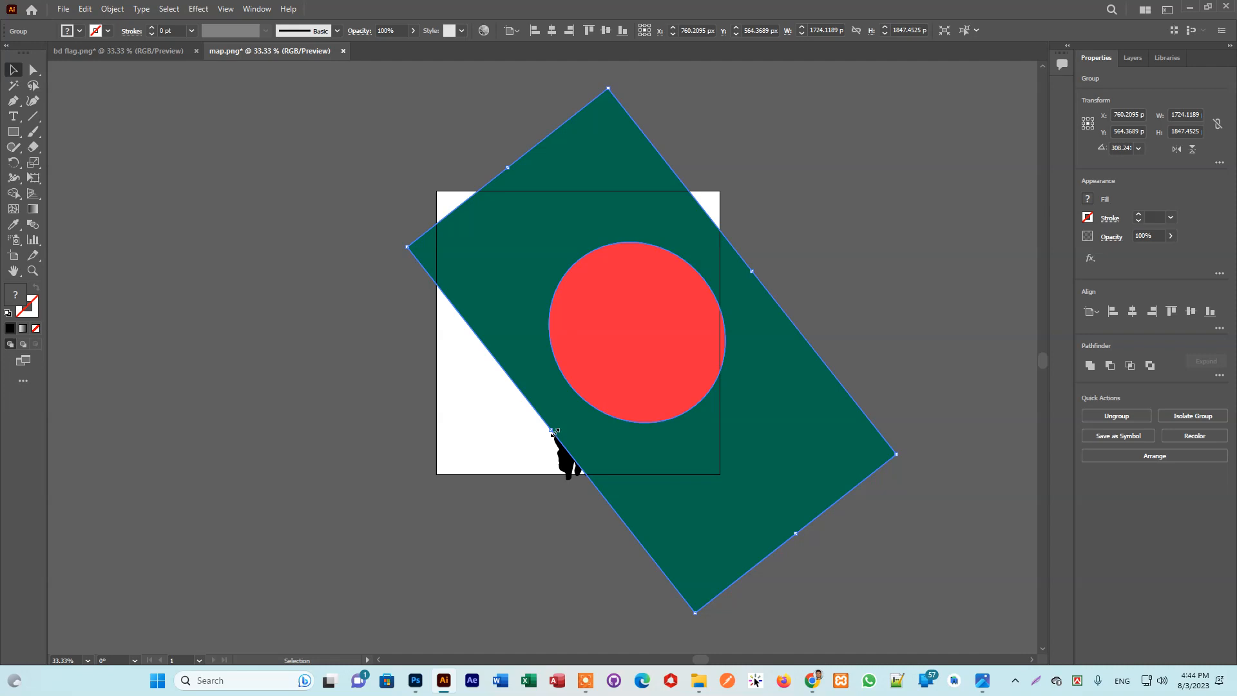
{"action": "left_click_drag", "start_coordinate": [553, 428], "coordinate": [529, 447]}
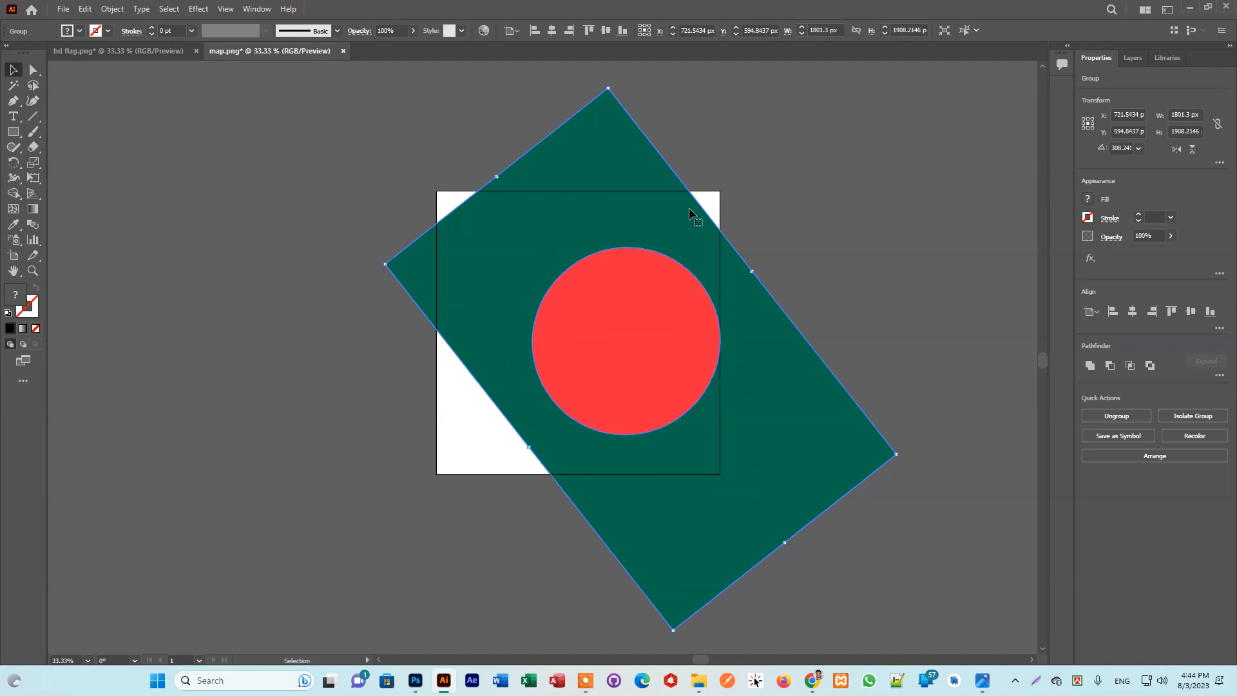
{"action": "left_click", "coordinate": [882, 130]}
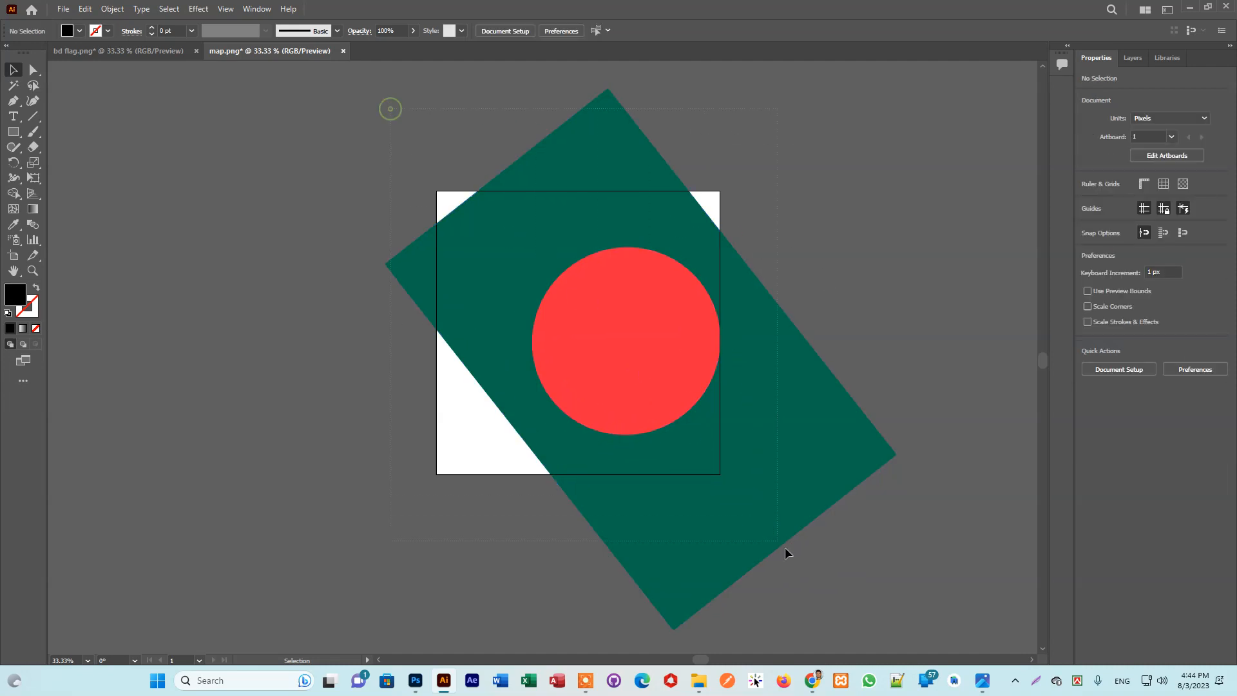
Select the flag and map together and split them along their overlaps with the Pathfinder Divide operation
{"action": "key", "text": "ctrl+a"}
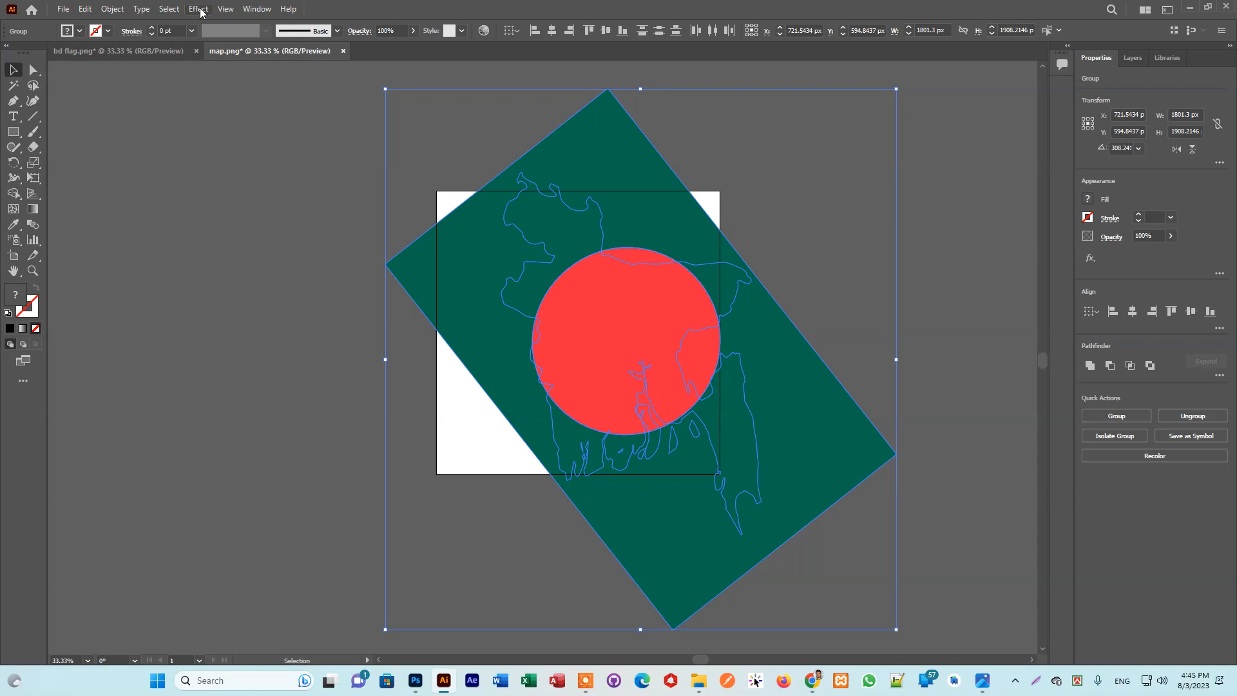
{"action": "left_click", "coordinate": [273, 257]}
{"action": "left_click_drag", "start_coordinate": [431, 150], "coordinate": [899, 599]}
{"action": "left_click", "coordinate": [244, 10]}
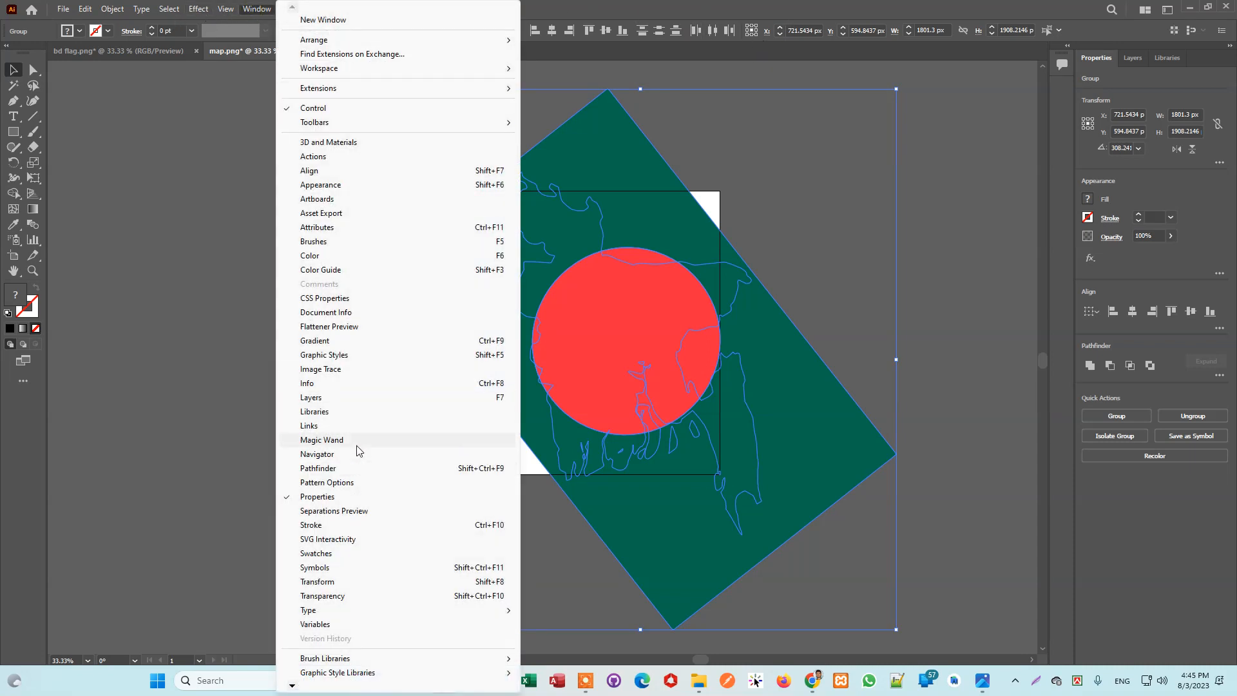
{"action": "left_click", "coordinate": [337, 470]}
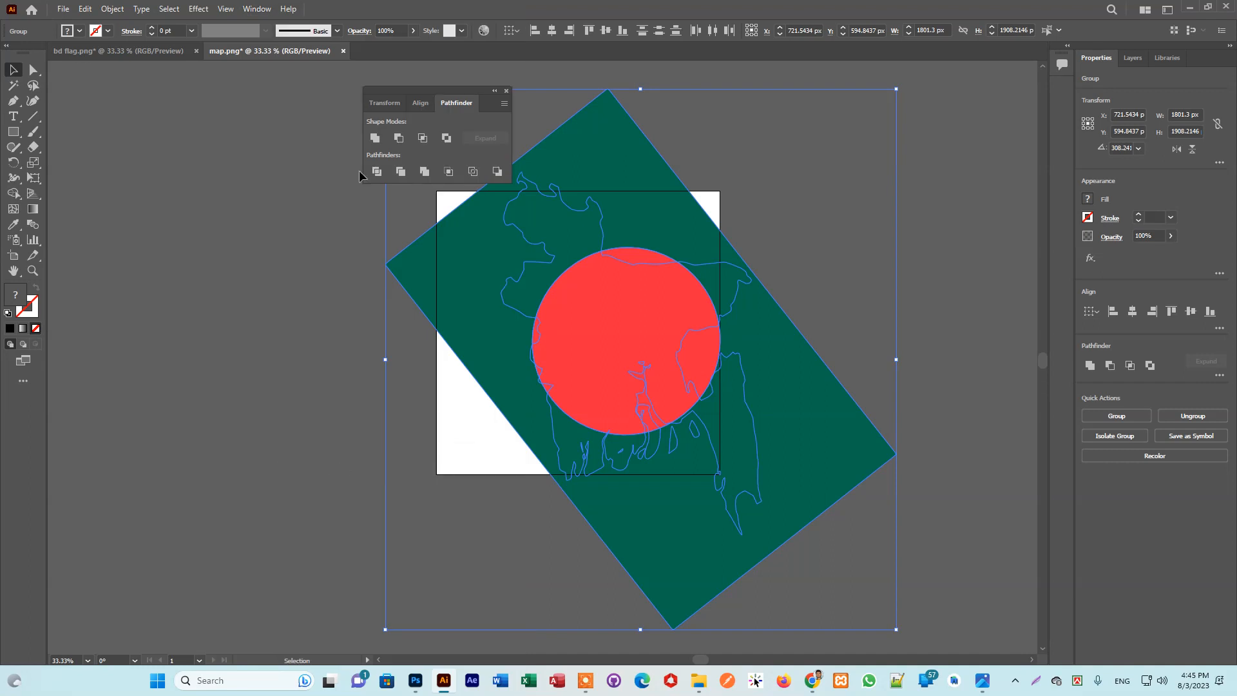
{"action": "left_click", "coordinate": [379, 173]}
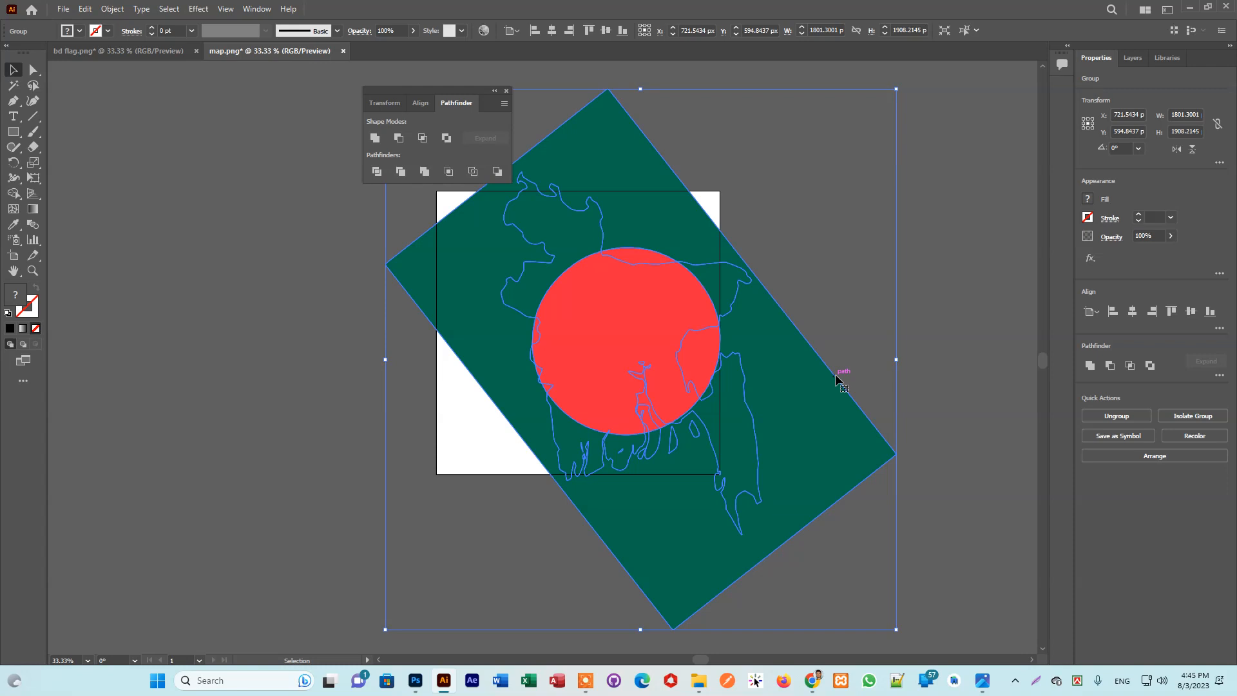
Ungroup the divided flag and map artwork into separate pieces
{"action": "left_click", "coordinate": [32, 69]}
{"action": "right_click", "coordinate": [658, 315]}
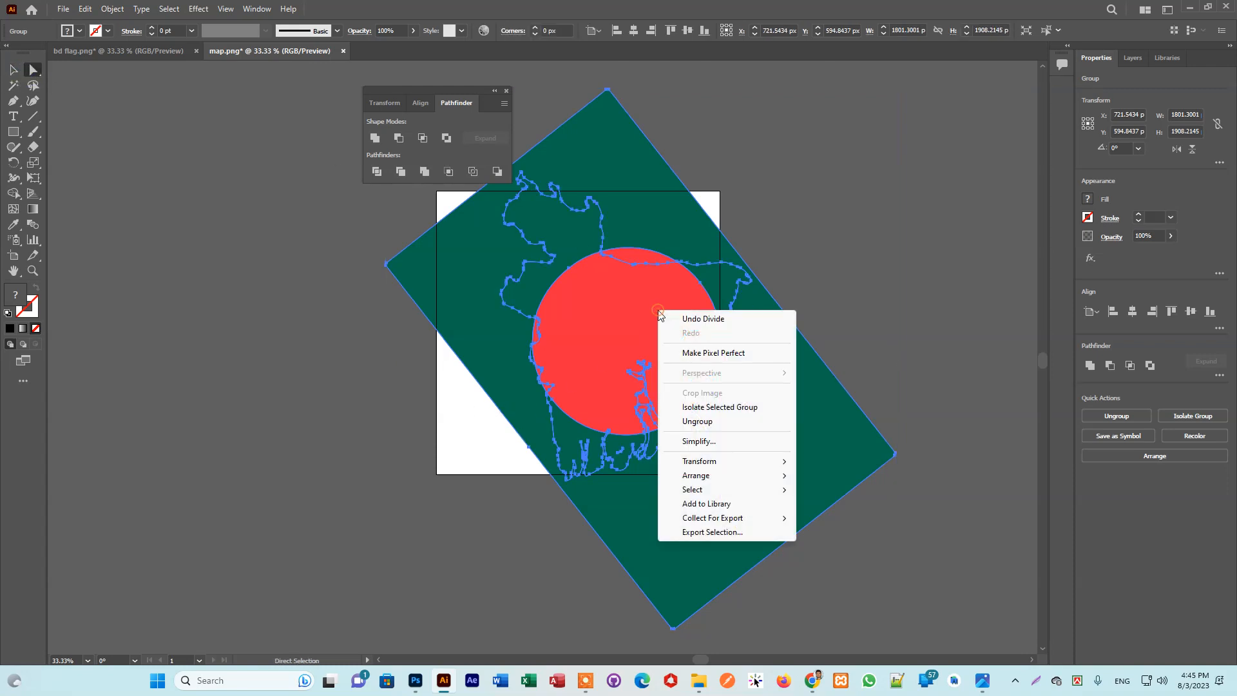
{"action": "left_click", "coordinate": [680, 420]}
{"action": "left_click", "coordinate": [918, 285]}
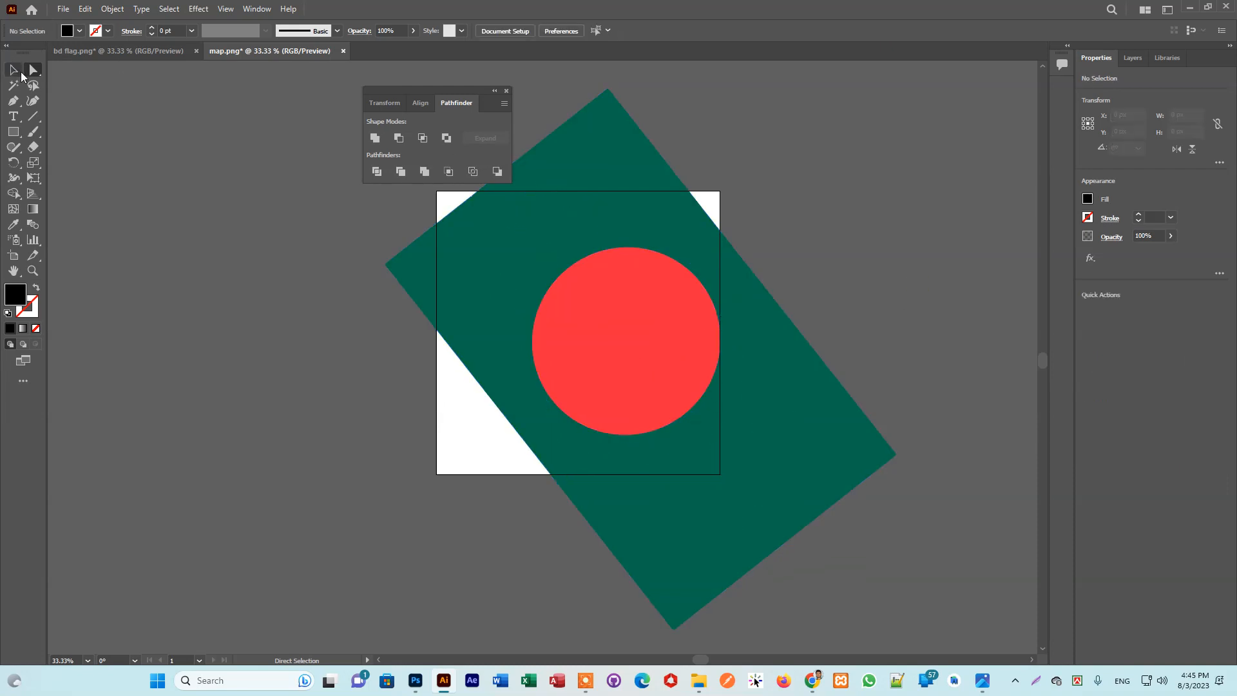
Delete the green flag area outside the map outline and the red circle piece in the gap on the map's east side
{"action": "left_click", "coordinate": [848, 437]}
{"action": "right_click", "coordinate": [732, 319]}
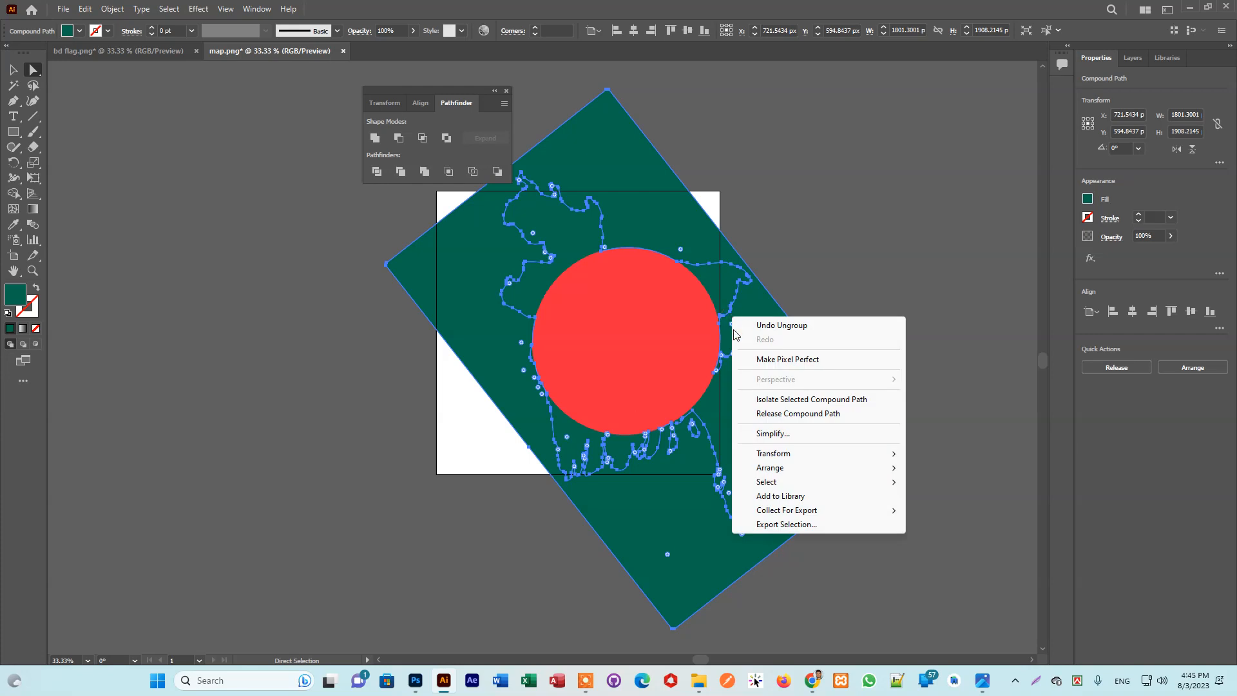
{"action": "left_click", "coordinate": [846, 273]}
{"action": "left_click", "coordinate": [846, 445]}
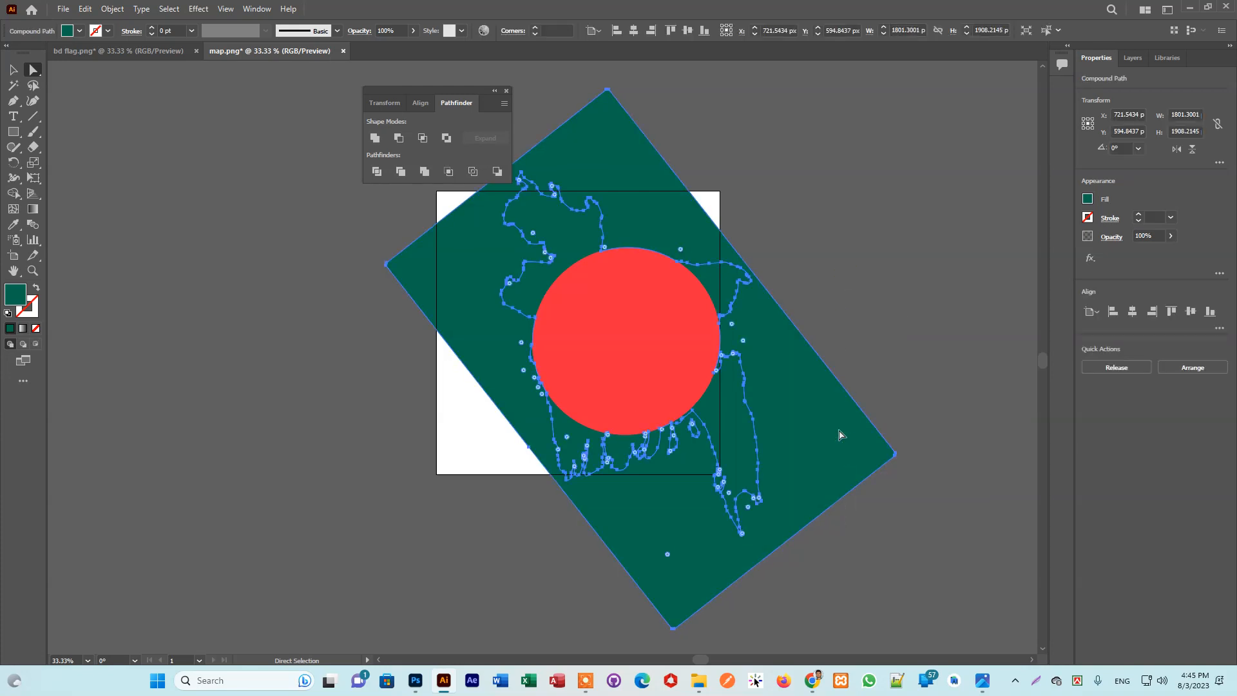
{"action": "key", "text": "Delete"}
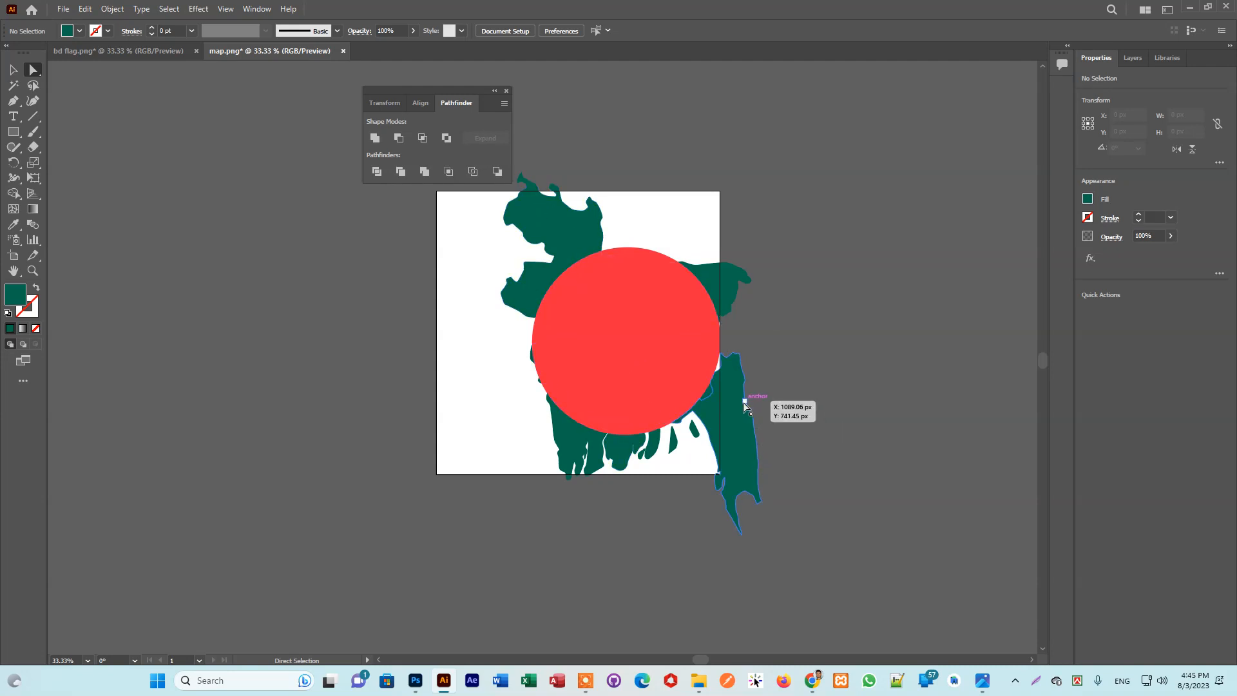
{"action": "left_click", "coordinate": [703, 354]}
{"action": "key", "text": "Delete"}
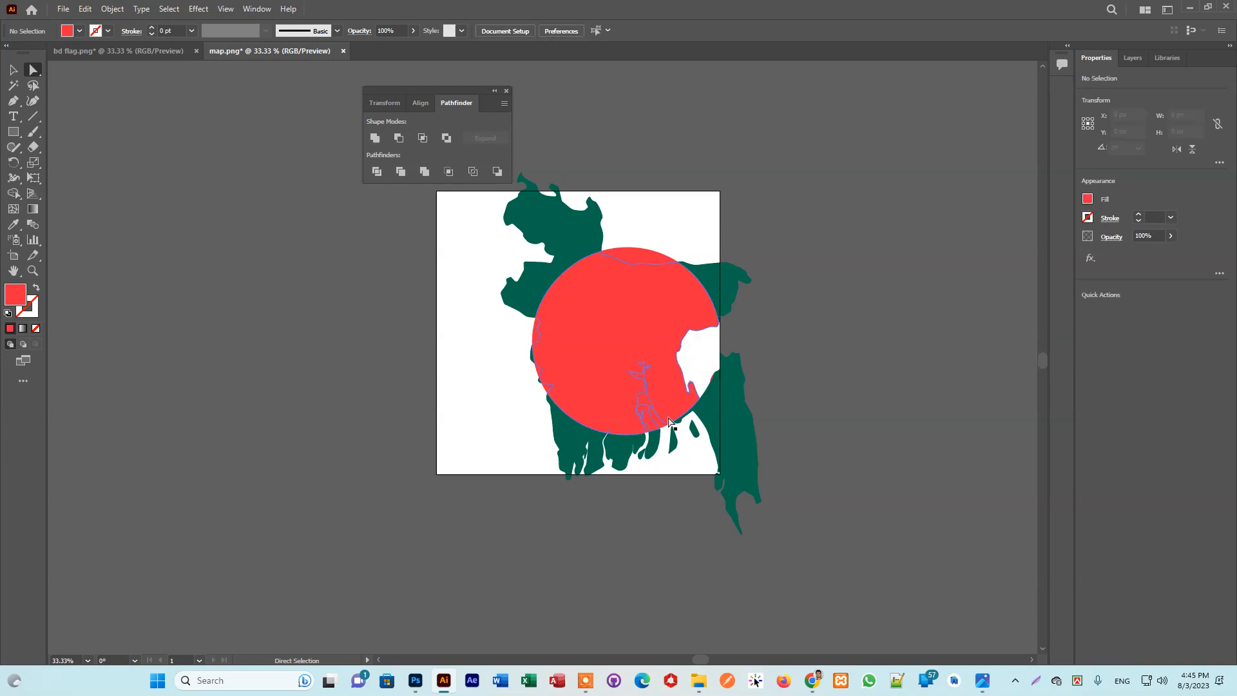
Delete the leftover red circle pieces in the central river channels and beyond the map's northern and western edges
{"action": "left_click", "coordinate": [644, 404]}
{"action": "key", "text": "Delete"}
{"action": "left_click", "coordinate": [535, 340]}
{"action": "left_click", "coordinate": [642, 259]}
{"action": "key", "text": "Delete"}
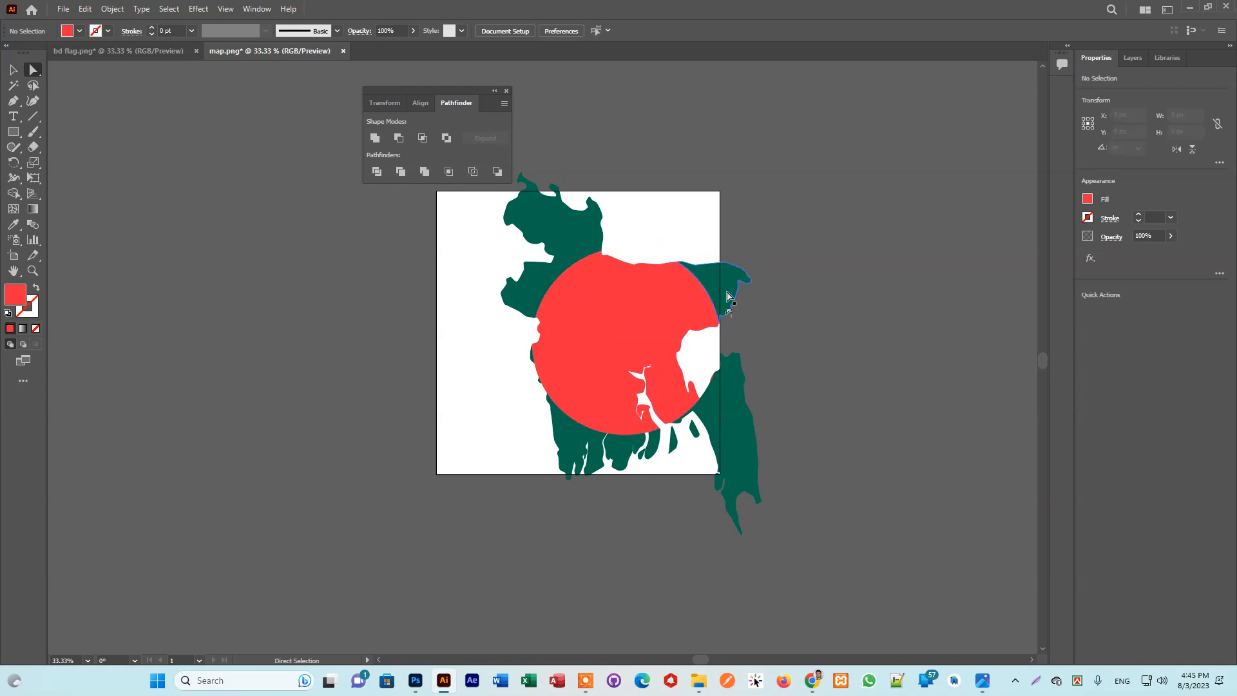
Delete the small leftover red piece outside the notch on the map's west edge
{"action": "left_click", "coordinate": [549, 391]}
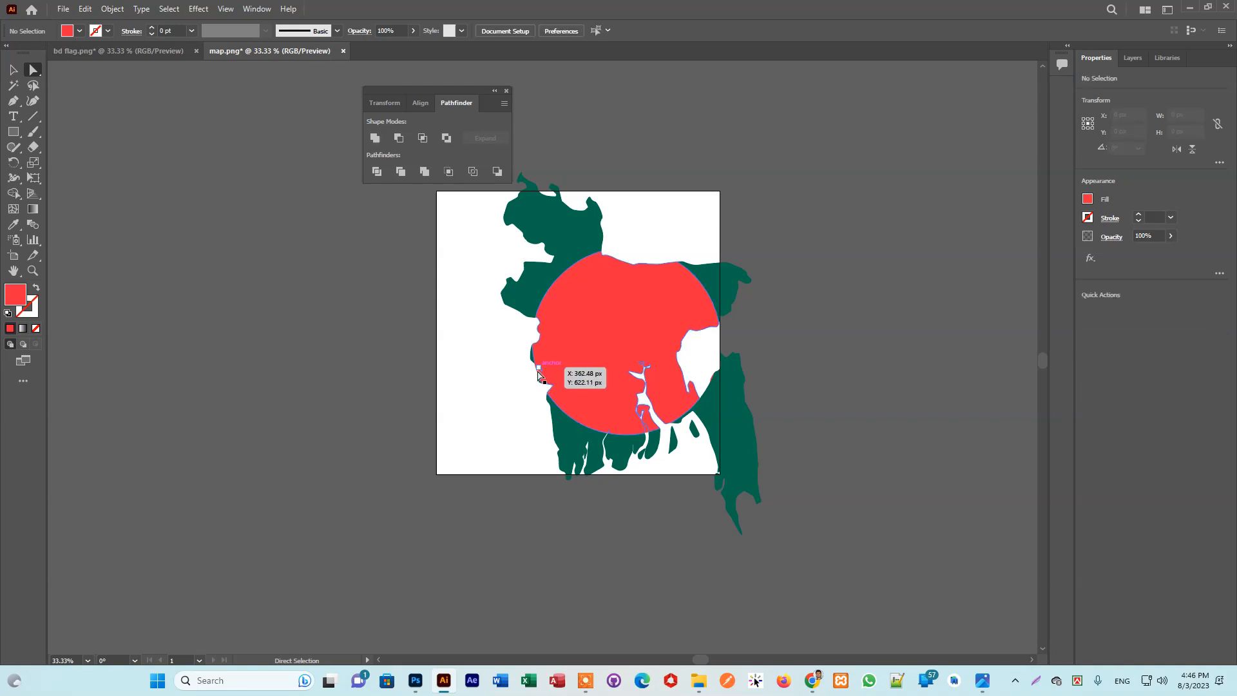
{"action": "left_click", "coordinate": [540, 370]}
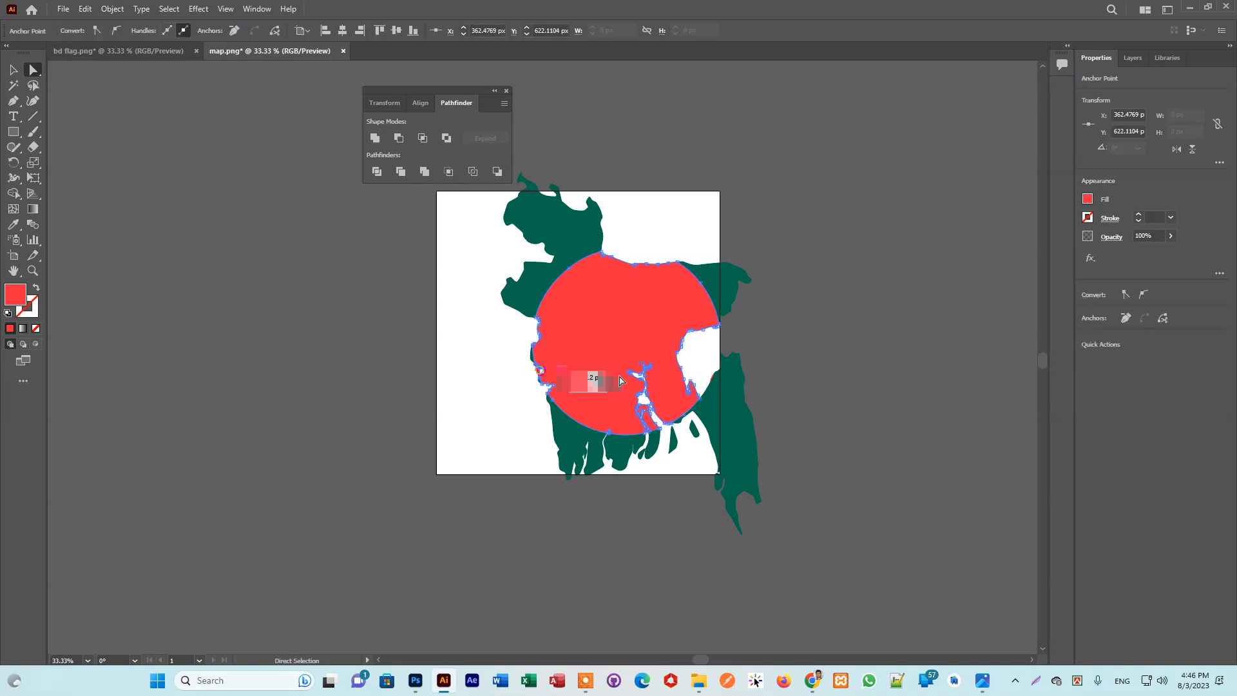
{"action": "left_click", "coordinate": [443, 421]}
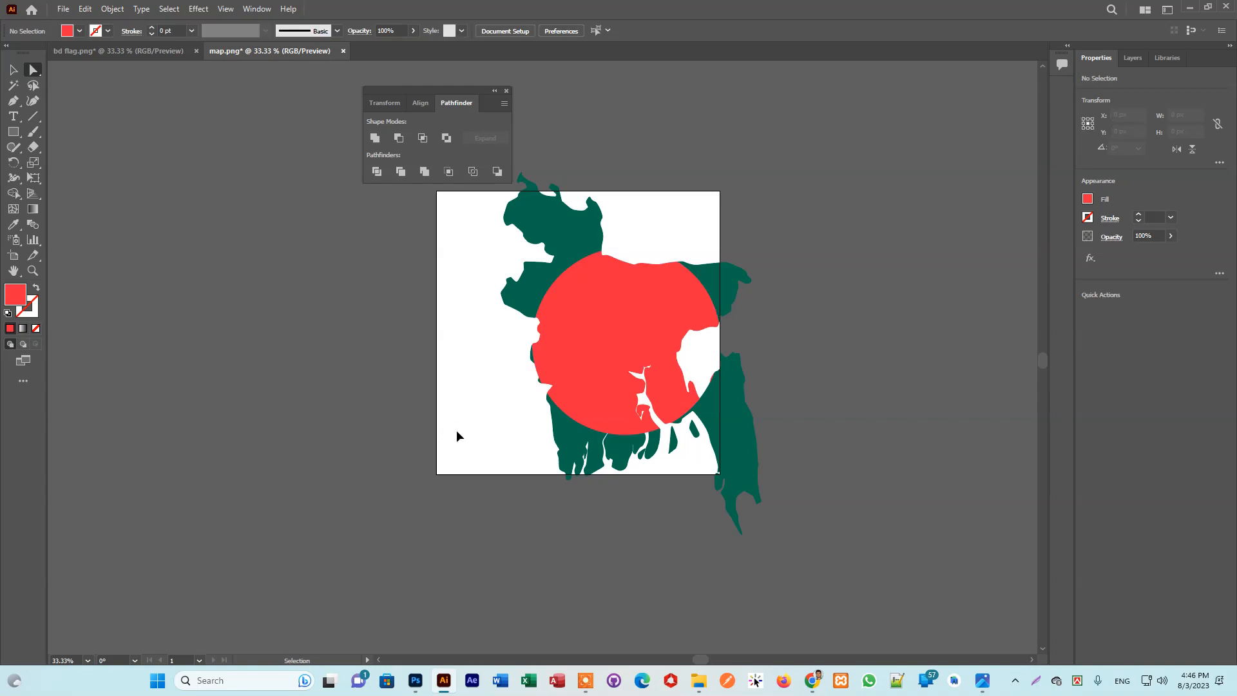
{"action": "key", "text": "ctrl+equal"}
{"action": "key", "text": "ctrl+equal"}
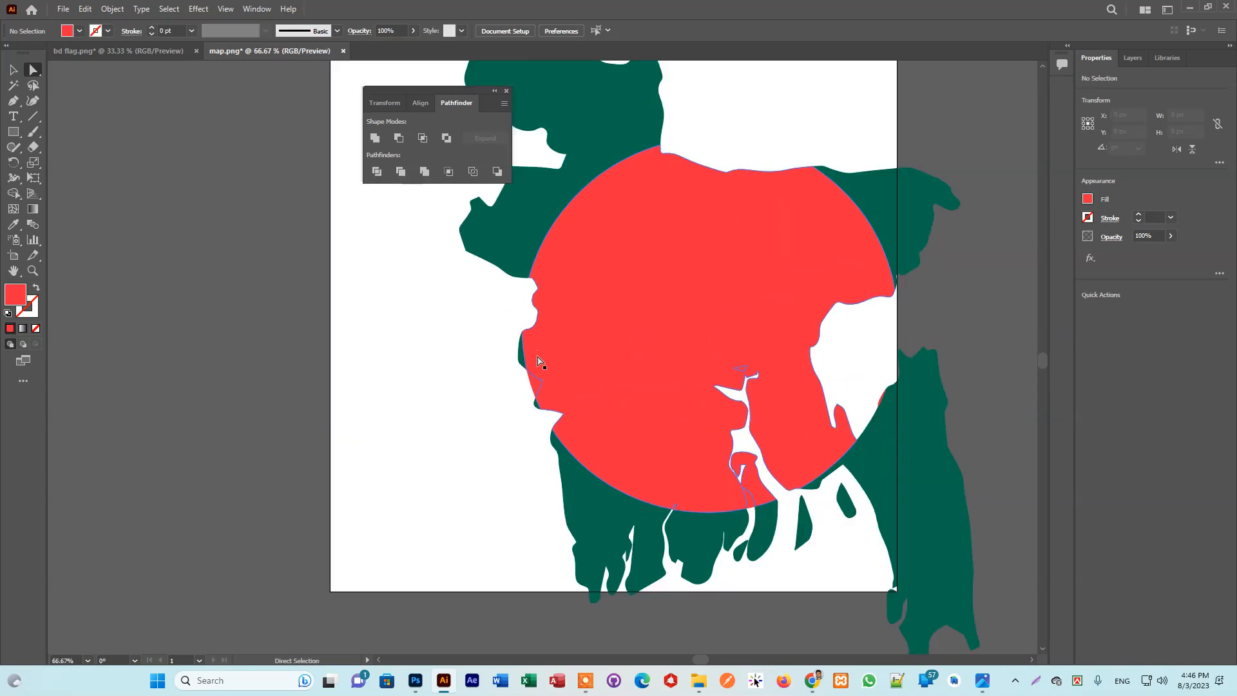
{"action": "left_click", "coordinate": [532, 382]}
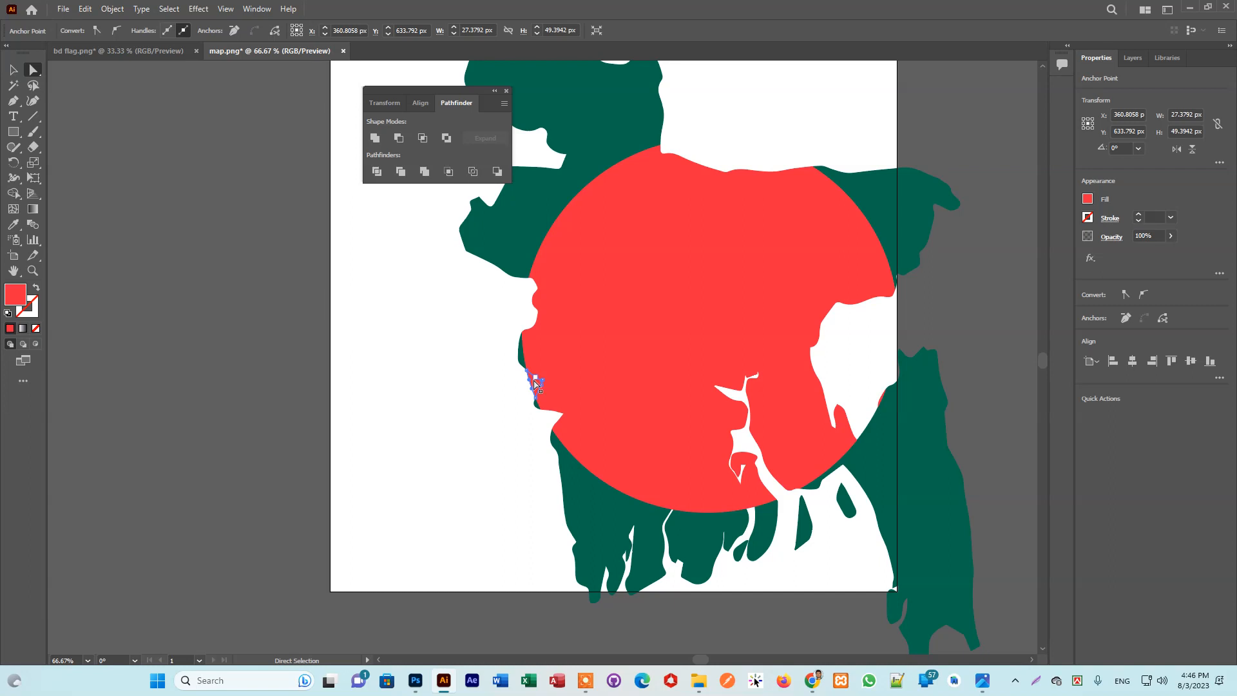
{"action": "left_click", "coordinate": [537, 382]}
{"action": "left_click", "coordinate": [540, 384]}
{"action": "key", "text": "Delete"}
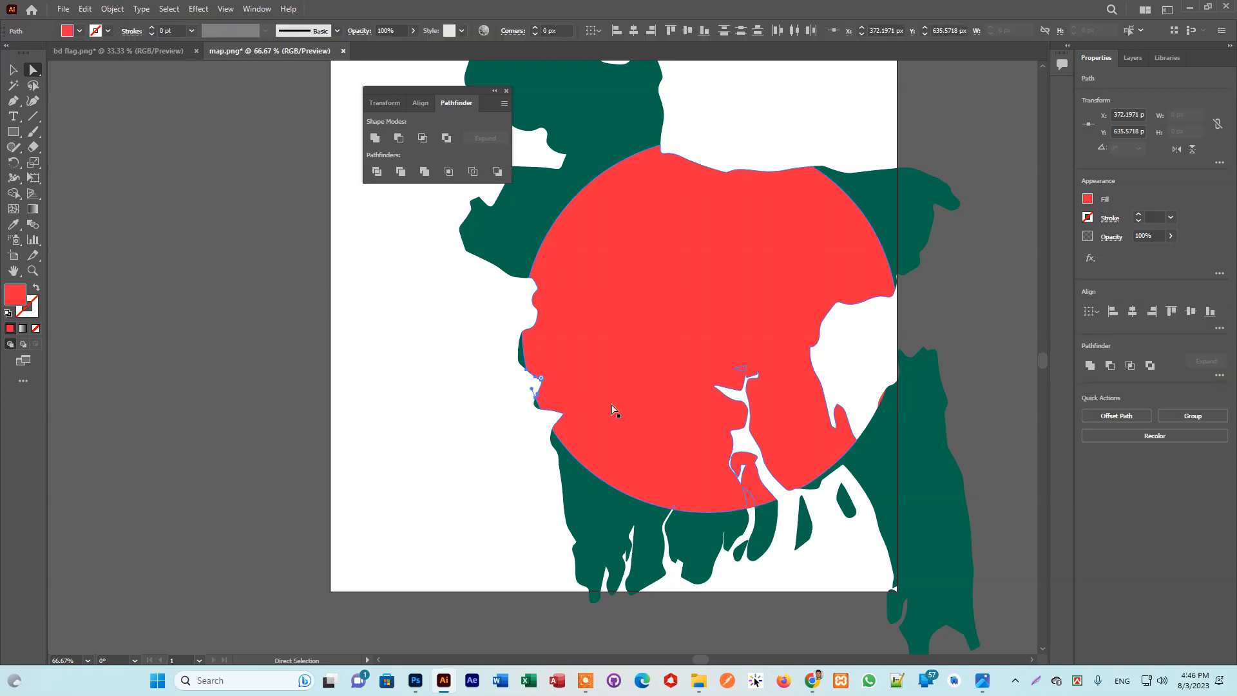
Delete the remaining stray pieces: the tiny one above the river fork, the green one in the eastern gap and the red sliver in the southern channel
{"action": "left_click", "coordinate": [496, 404]}
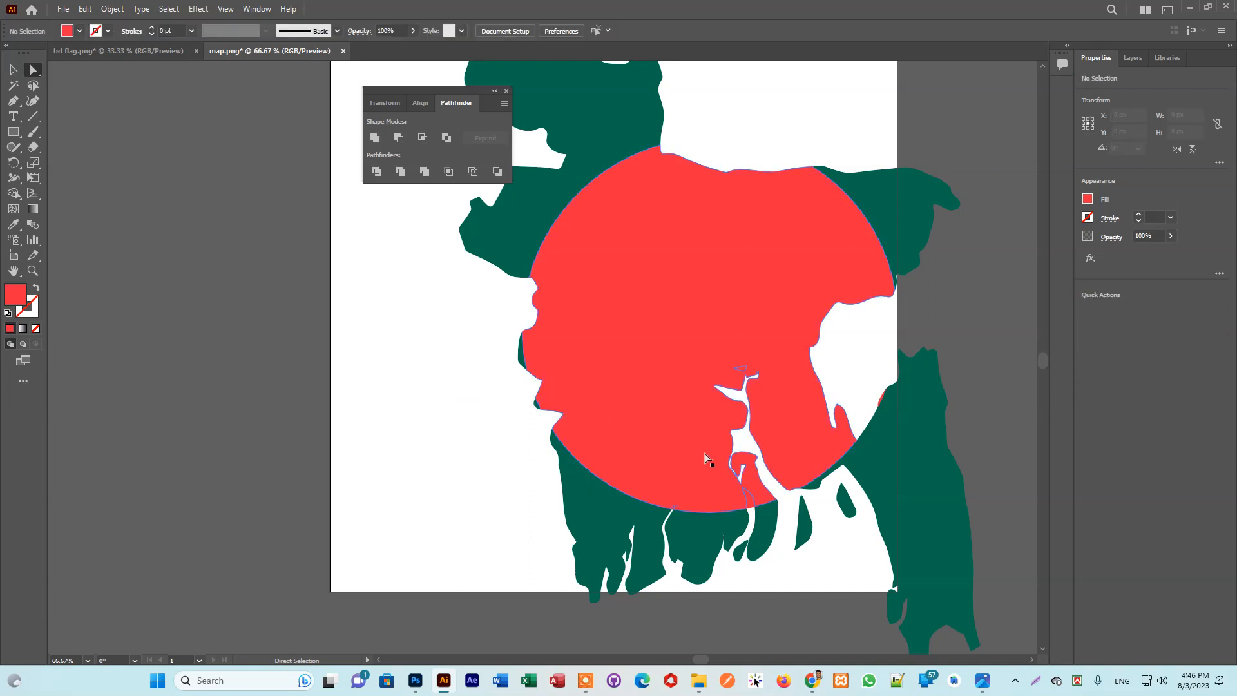
{"action": "left_click", "coordinate": [742, 372]}
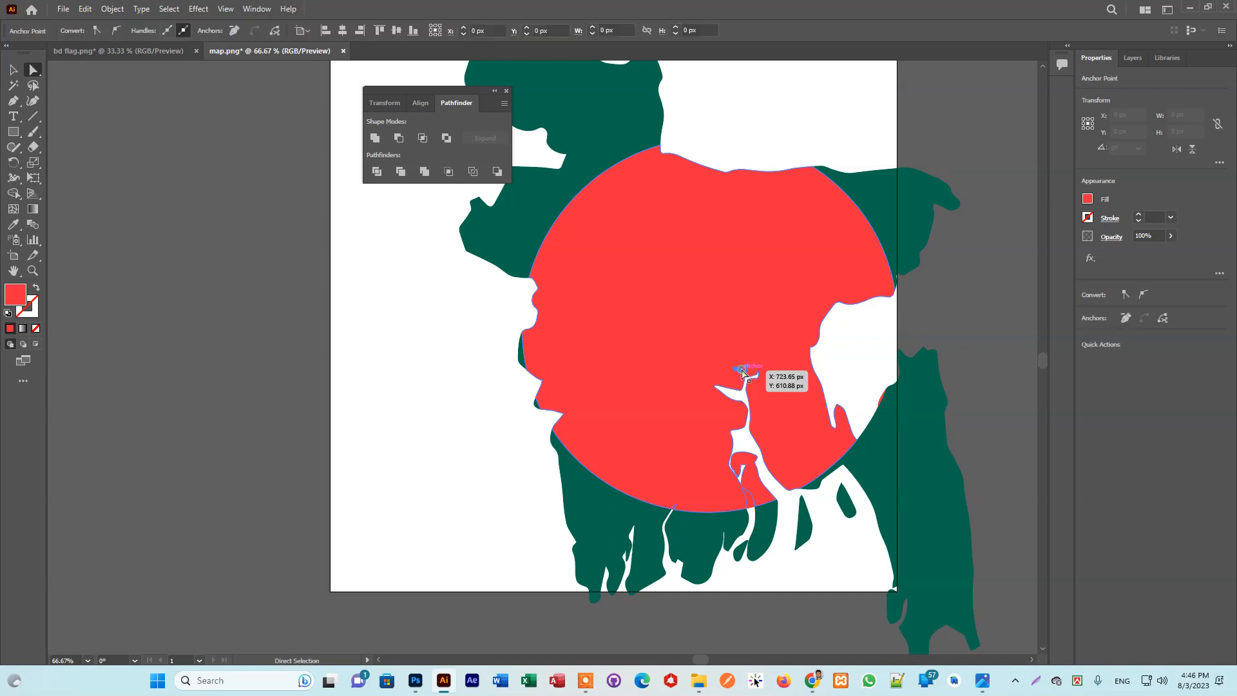
{"action": "key", "text": "Delete"}
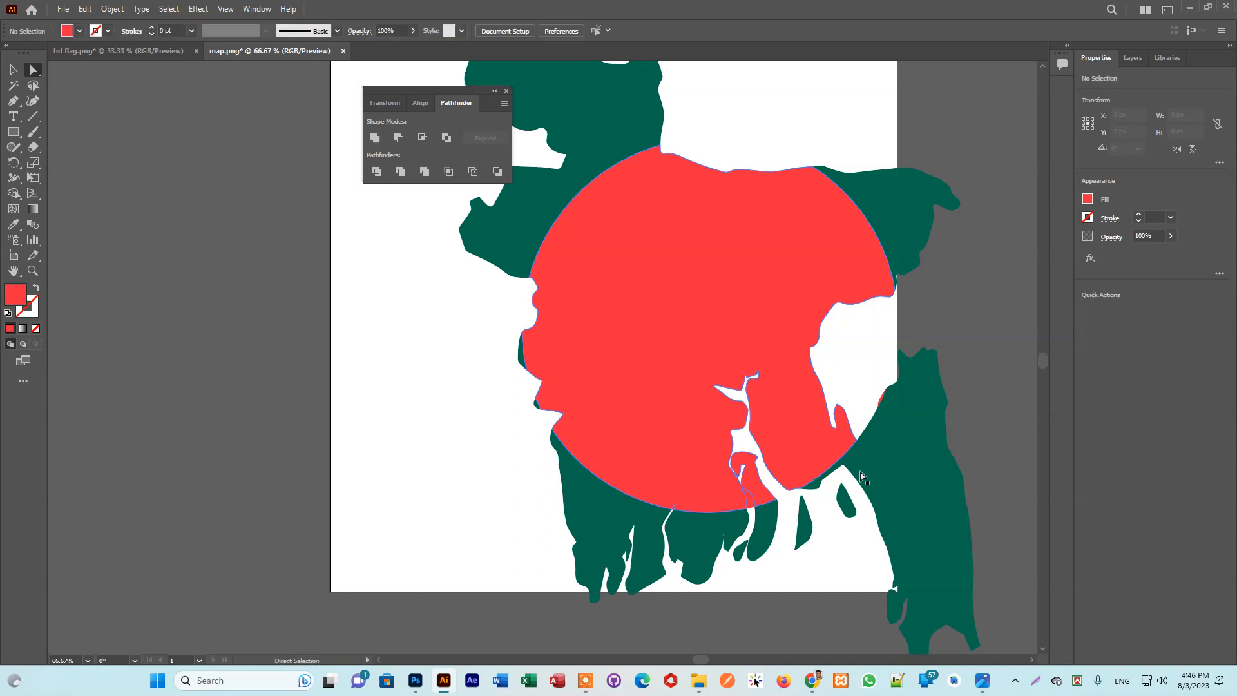
{"action": "left_click", "coordinate": [878, 430]}
{"action": "key", "text": "Delete"}
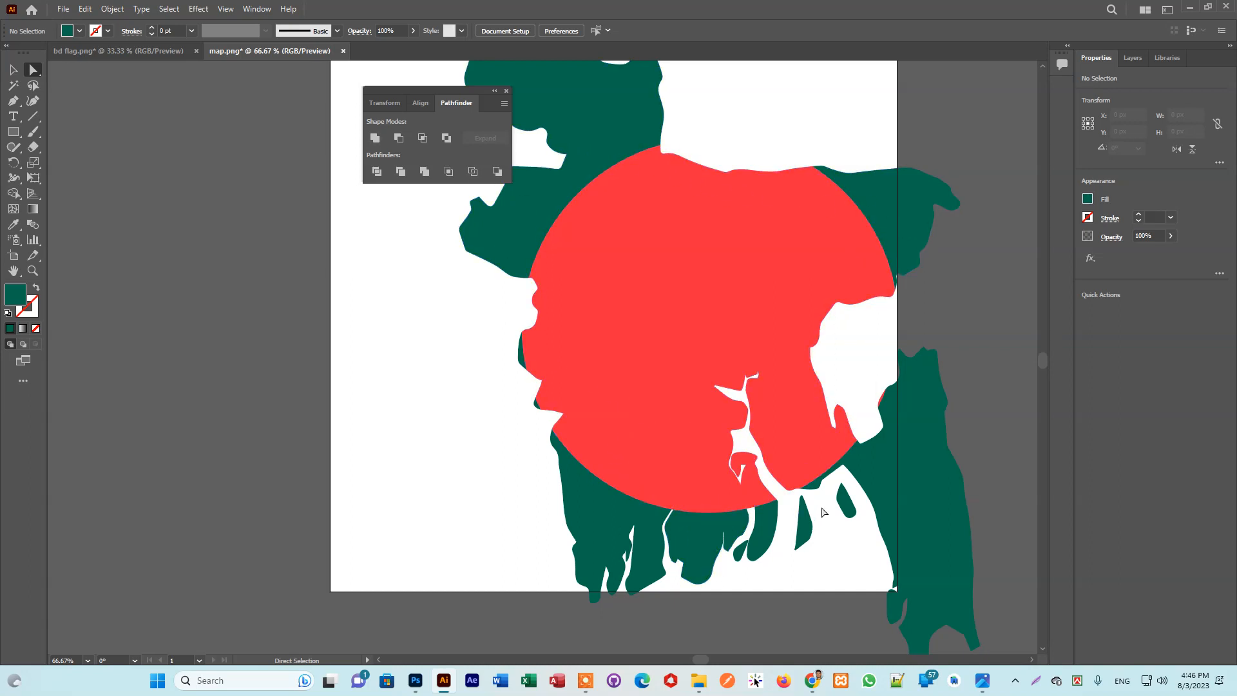
{"action": "left_click", "coordinate": [749, 501]}
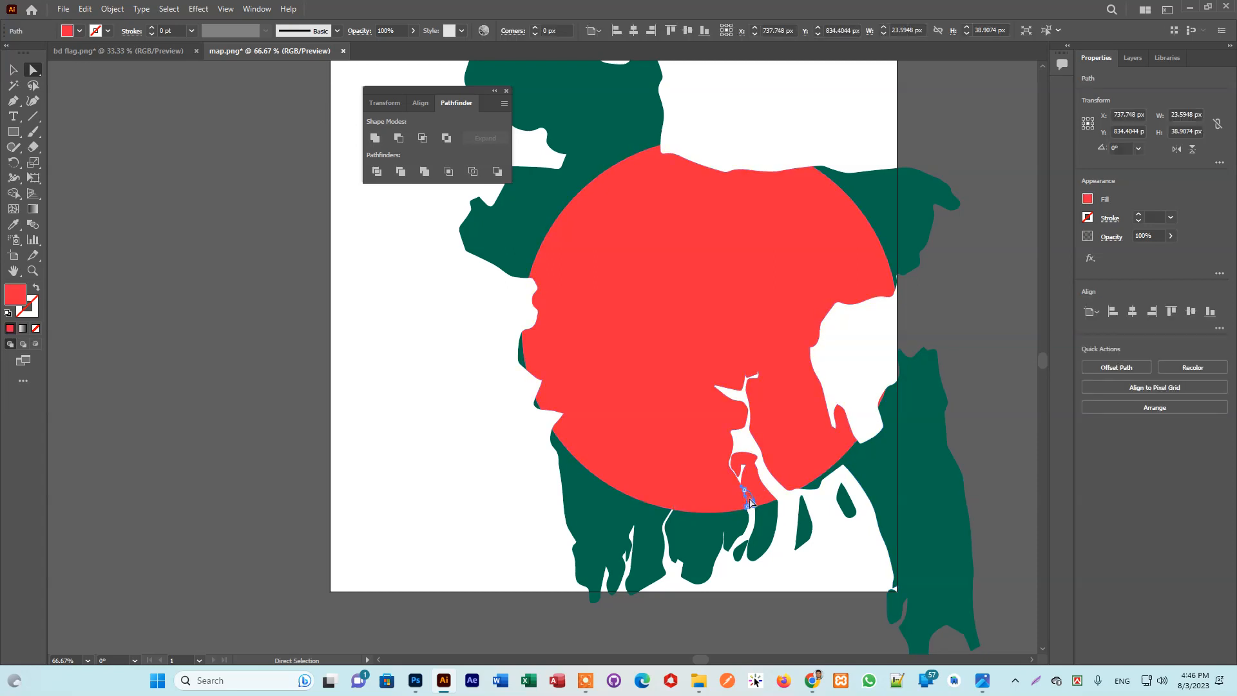
{"action": "key", "text": "Delete"}
Select all pieces of the flag-coloured map and move them off the artboard onto the empty canvas to its left
{"action": "scroll", "coordinate": [601, 410], "scroll_direction": "up", "scroll_amount": 2}
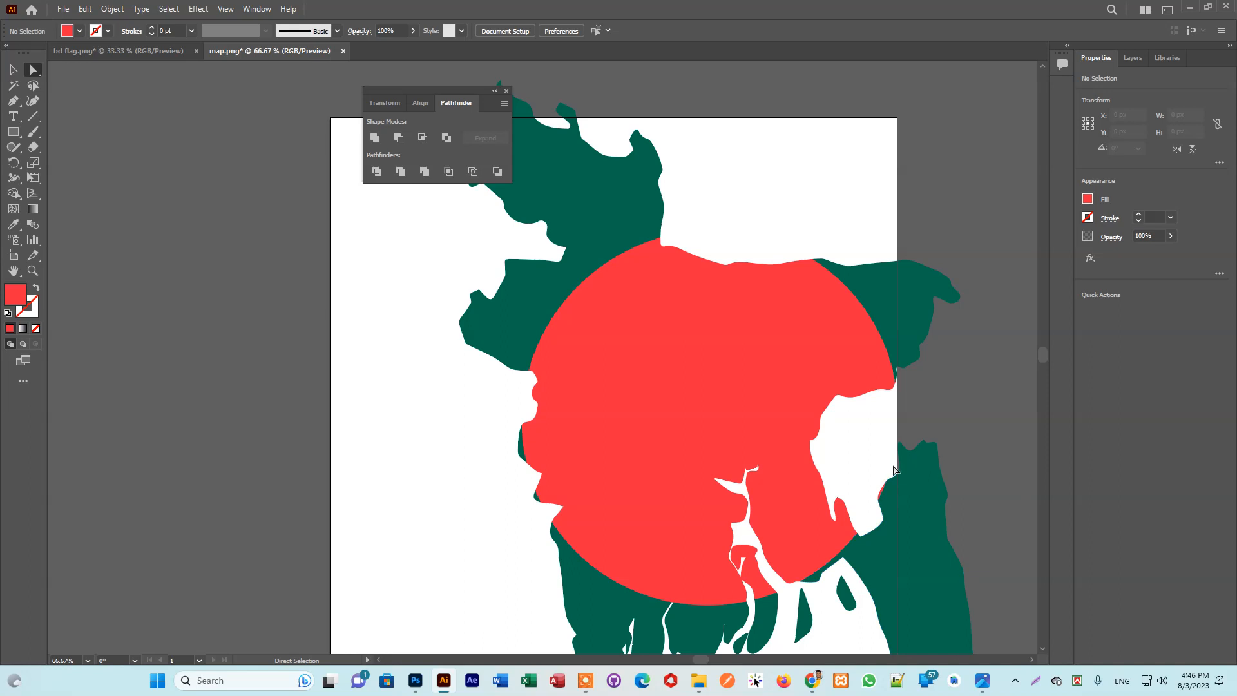
{"action": "key", "text": "ctrl+minus"}
{"action": "key", "text": "ctrl+minus"}
{"action": "key", "text": "ctrl+minus"}
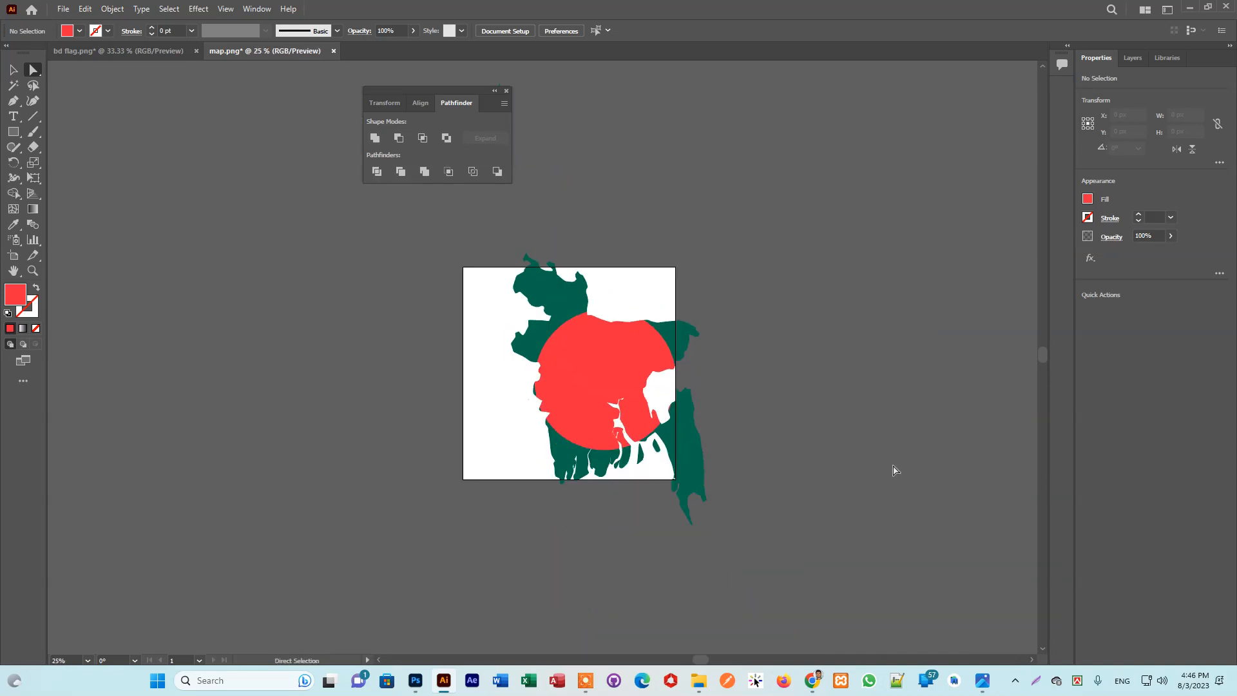
{"action": "left_click", "coordinate": [11, 68]}
{"action": "left_click_drag", "start_coordinate": [488, 282], "coordinate": [740, 576]}
{"action": "left_click_drag", "start_coordinate": [607, 365], "coordinate": [211, 270]}
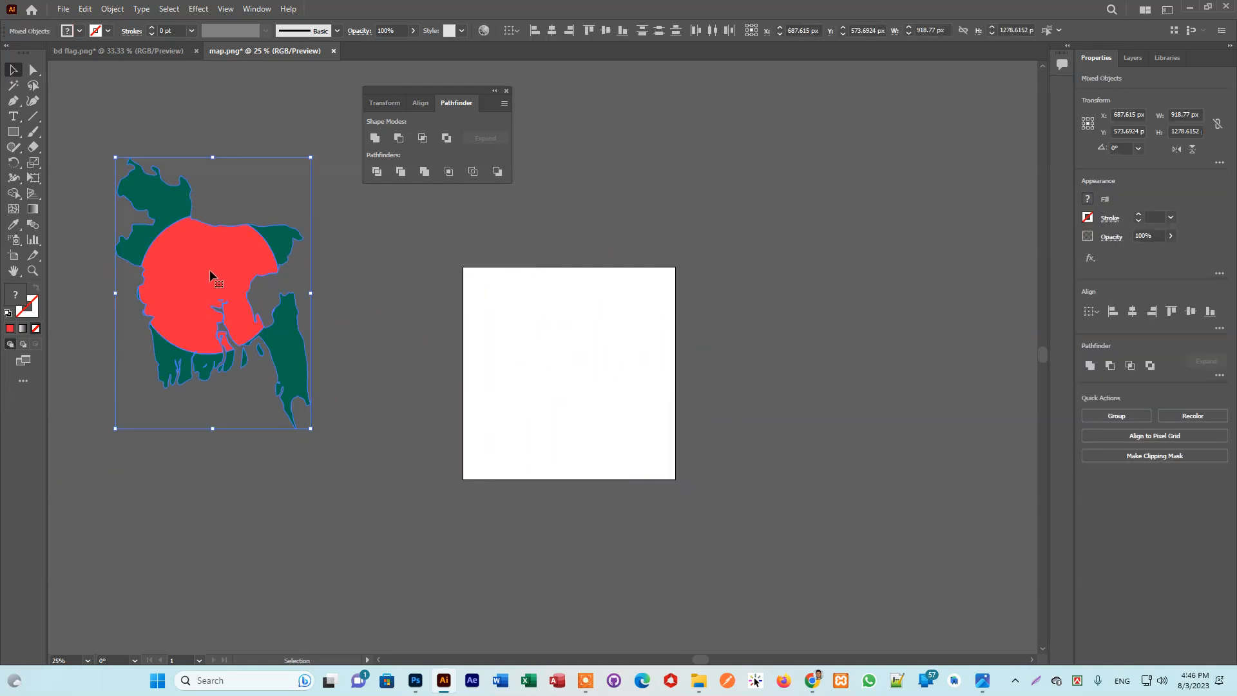
{"action": "left_click", "coordinate": [359, 330]}
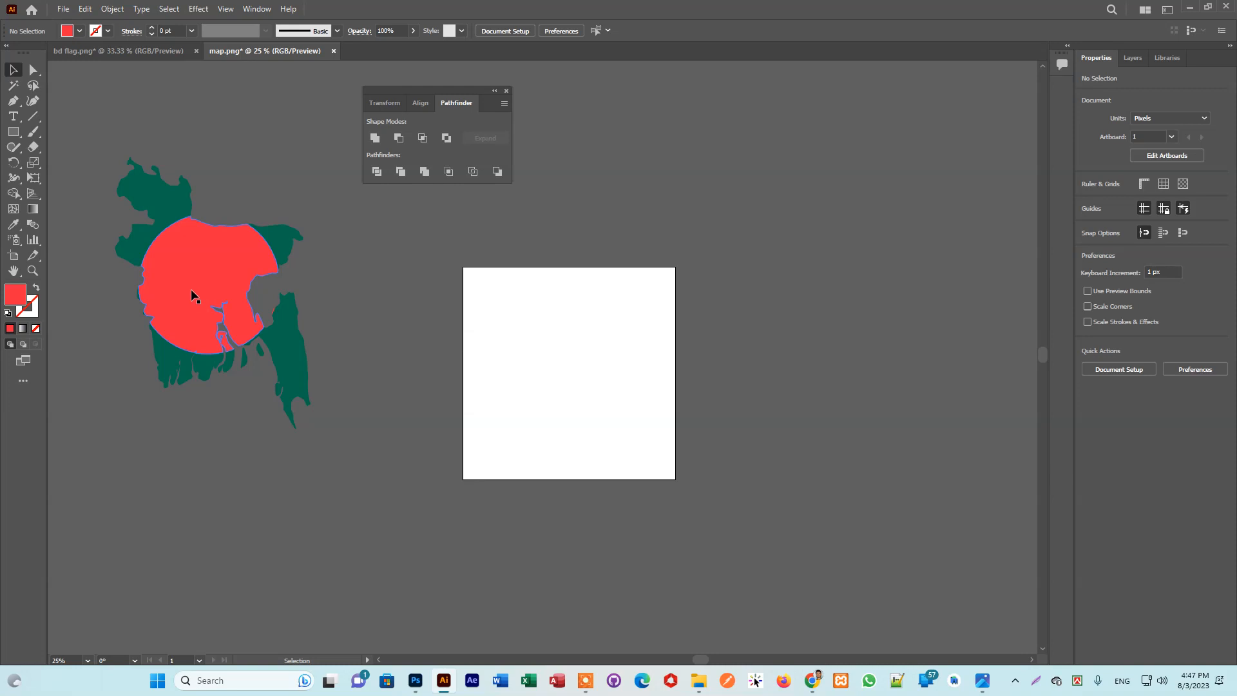
{"action": "left_click", "coordinate": [584, 685]}
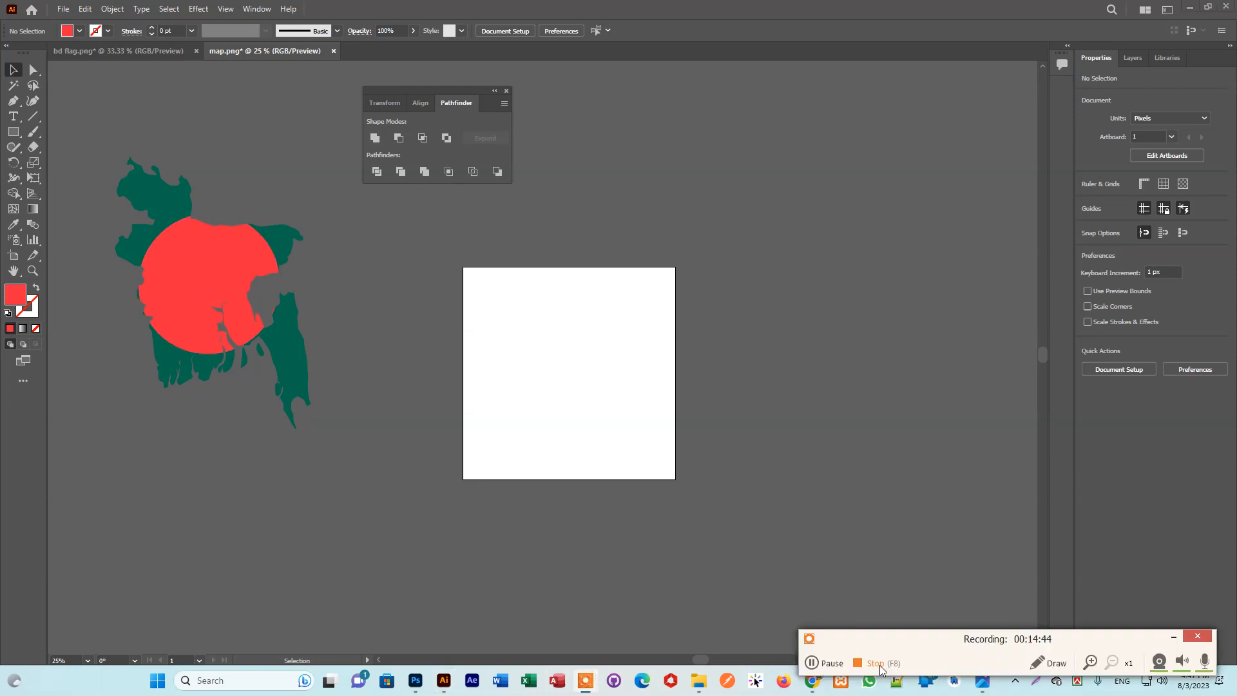